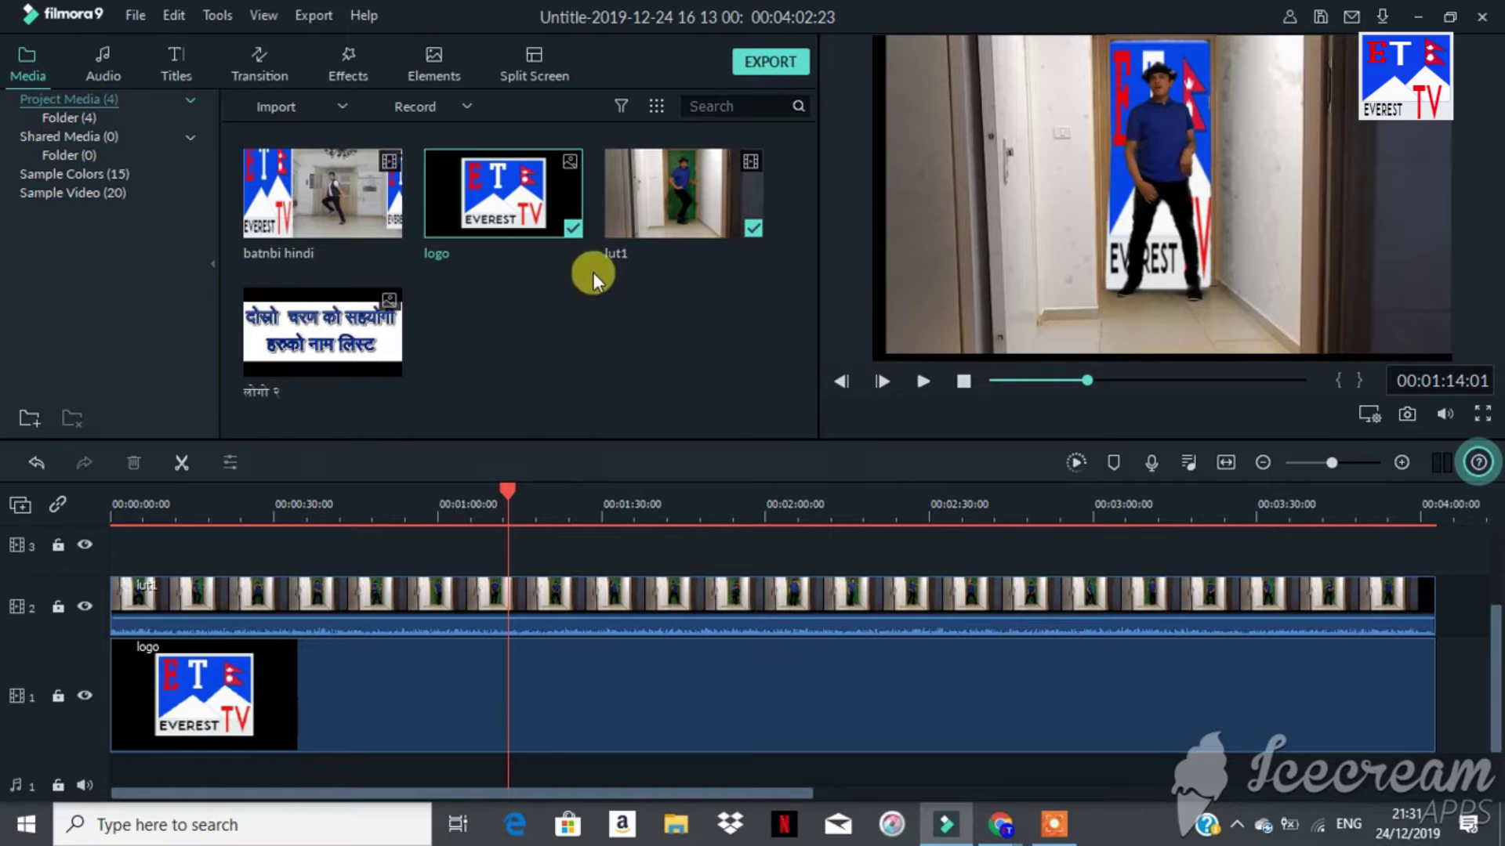
# Step: Deselect the logo item in the media library, leaving lut1 on track 2 above the logo
pyautogui.click(568, 287)
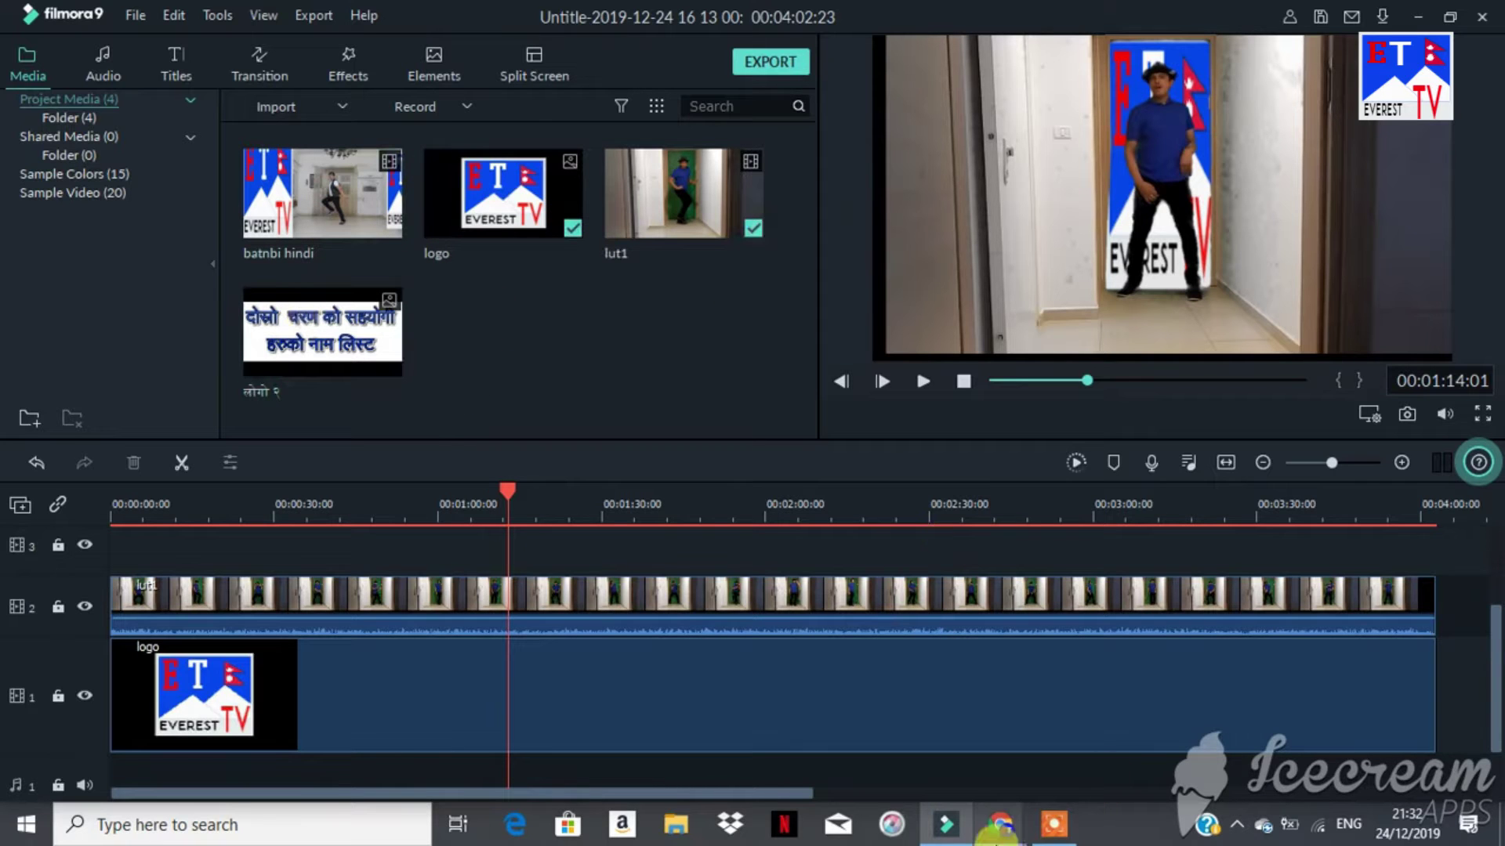
pyautogui.moveTo(997, 833)
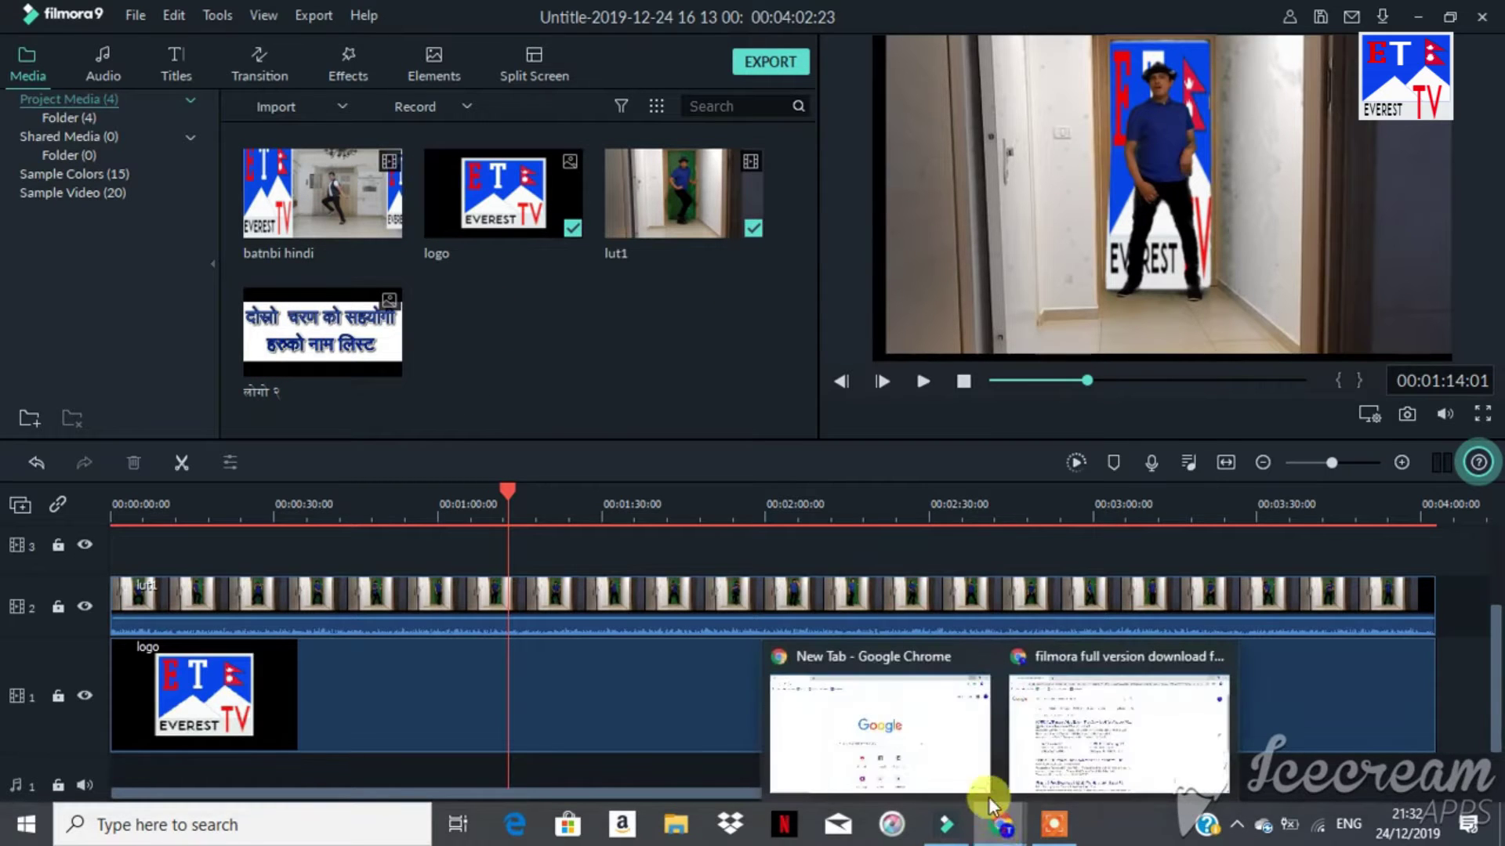
# Step: Open the FileOur Filmora 9 full version download page in Chrome and scroll through it
pyautogui.click(1021, 775)
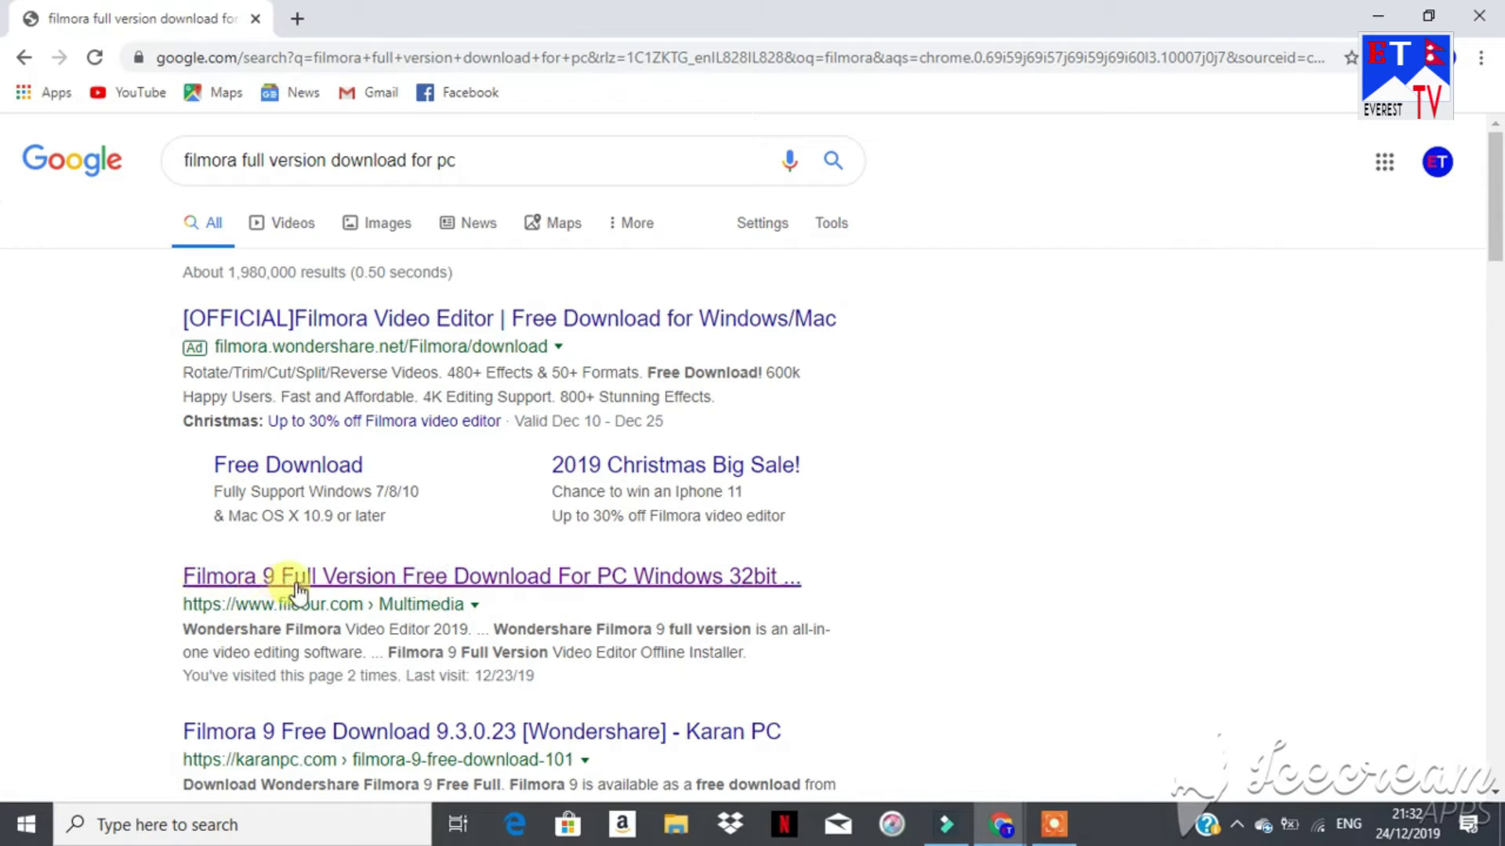
pyautogui.click(494, 578)
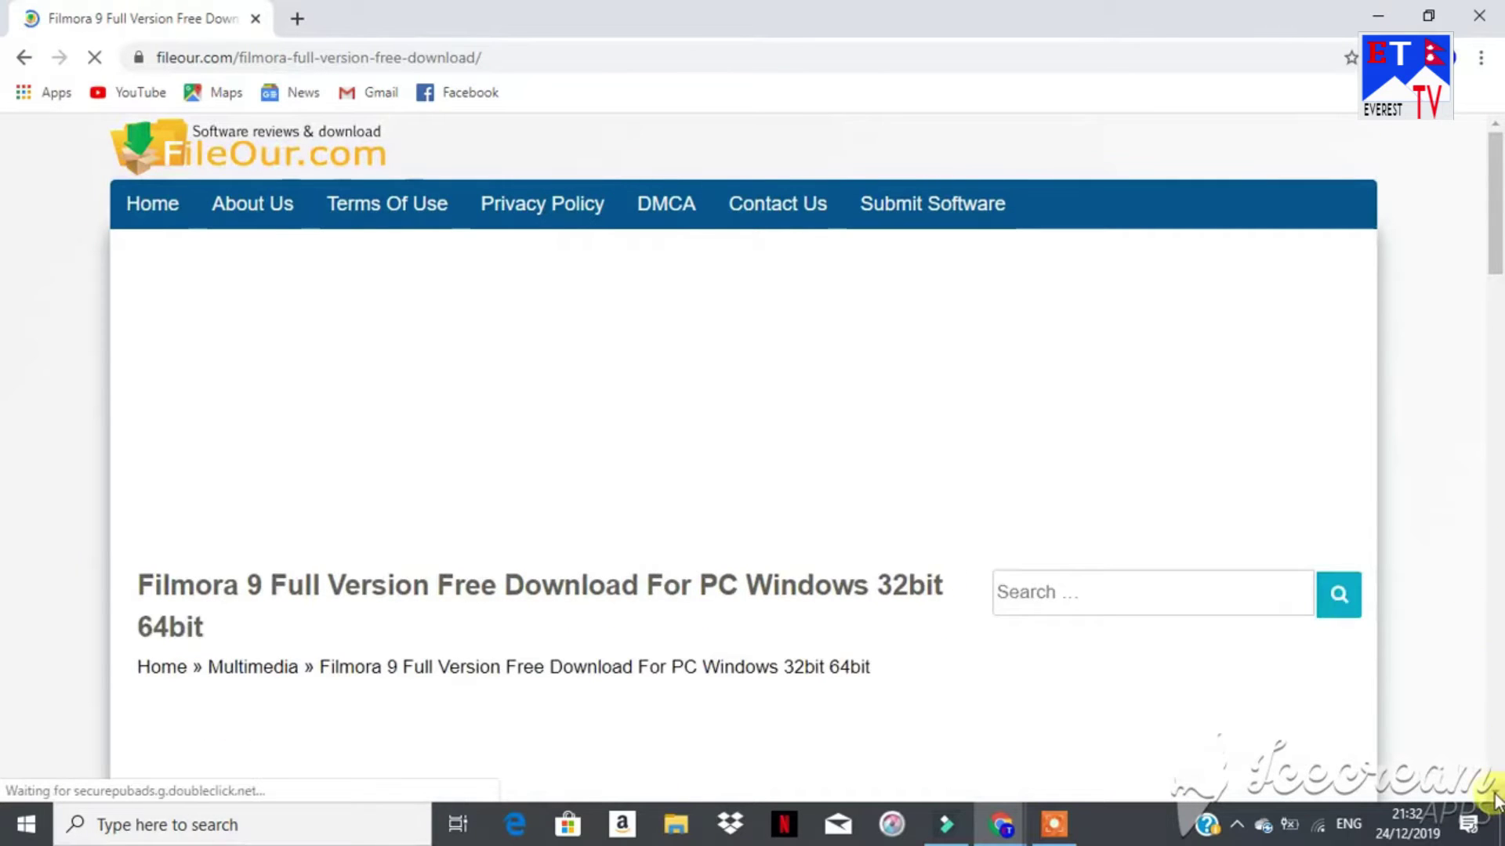
pyautogui.scroll(-3, 1497, 799)
pyautogui.scroll(-7, 1497, 800)
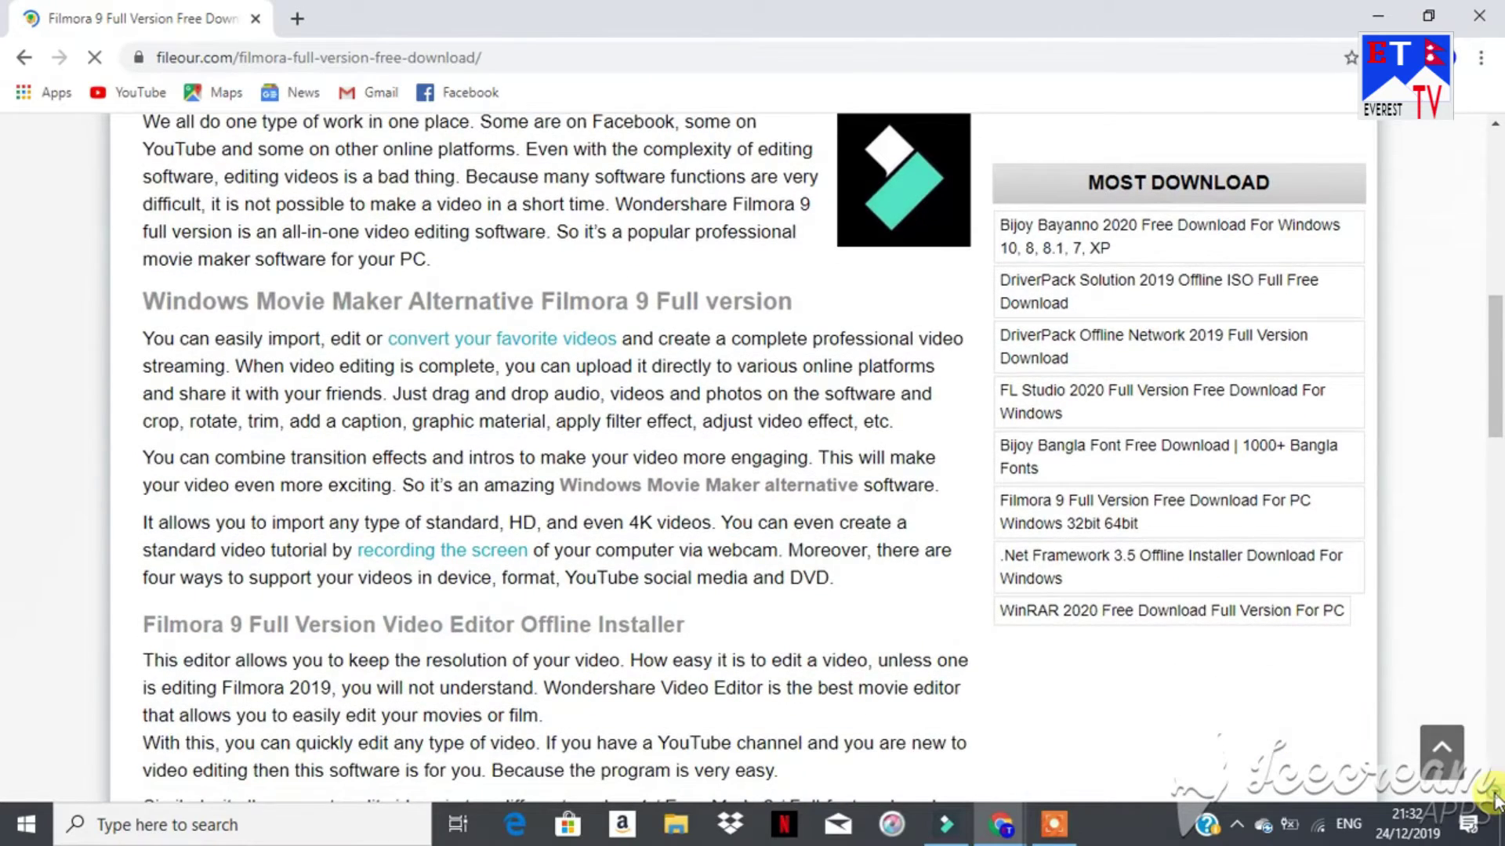
pyautogui.scroll(-2, 1495, 799)
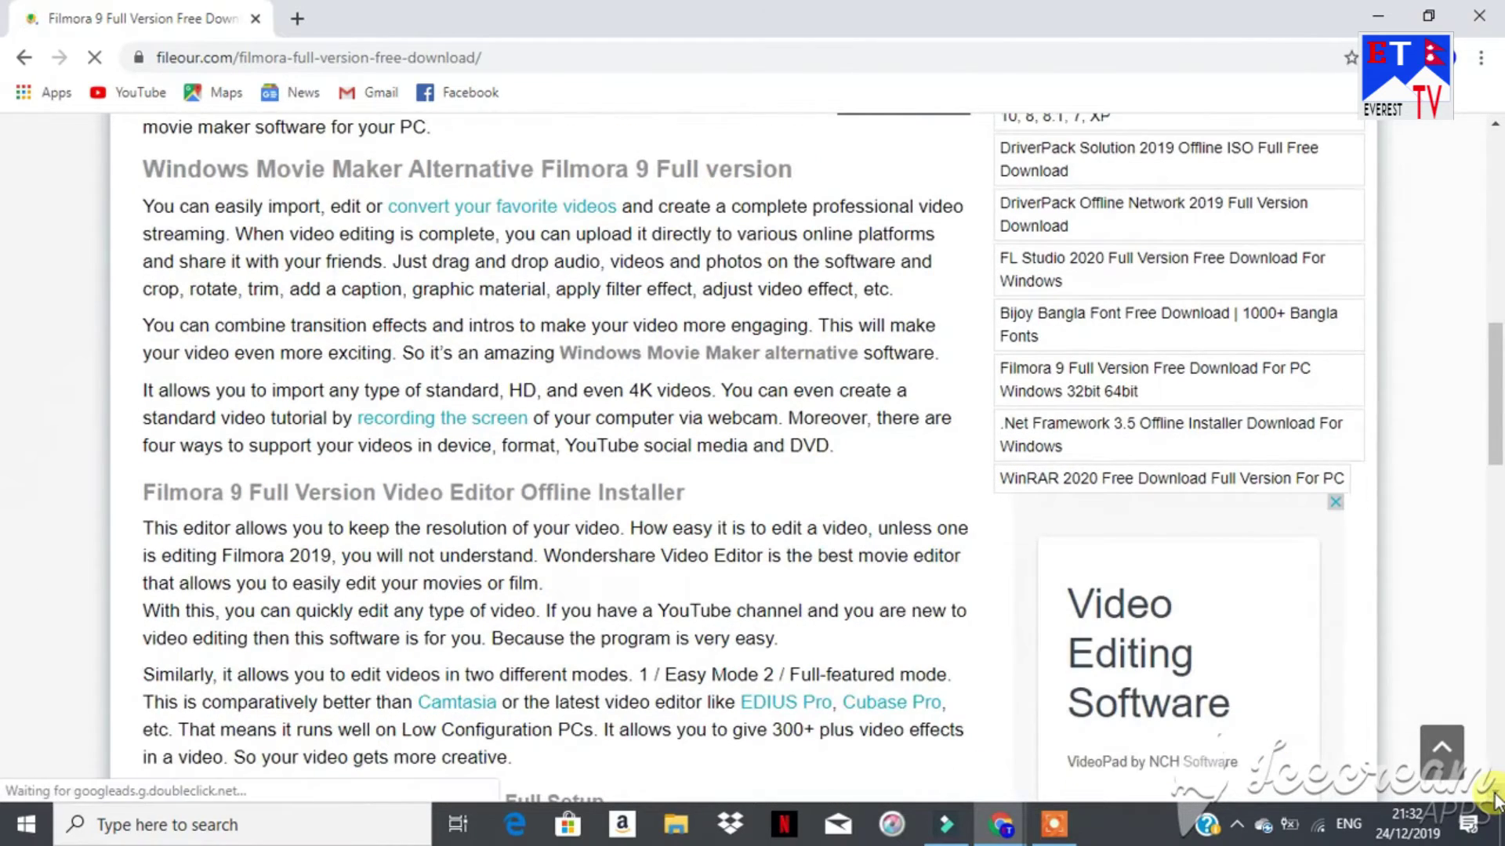
pyautogui.scroll(-5, 1497, 799)
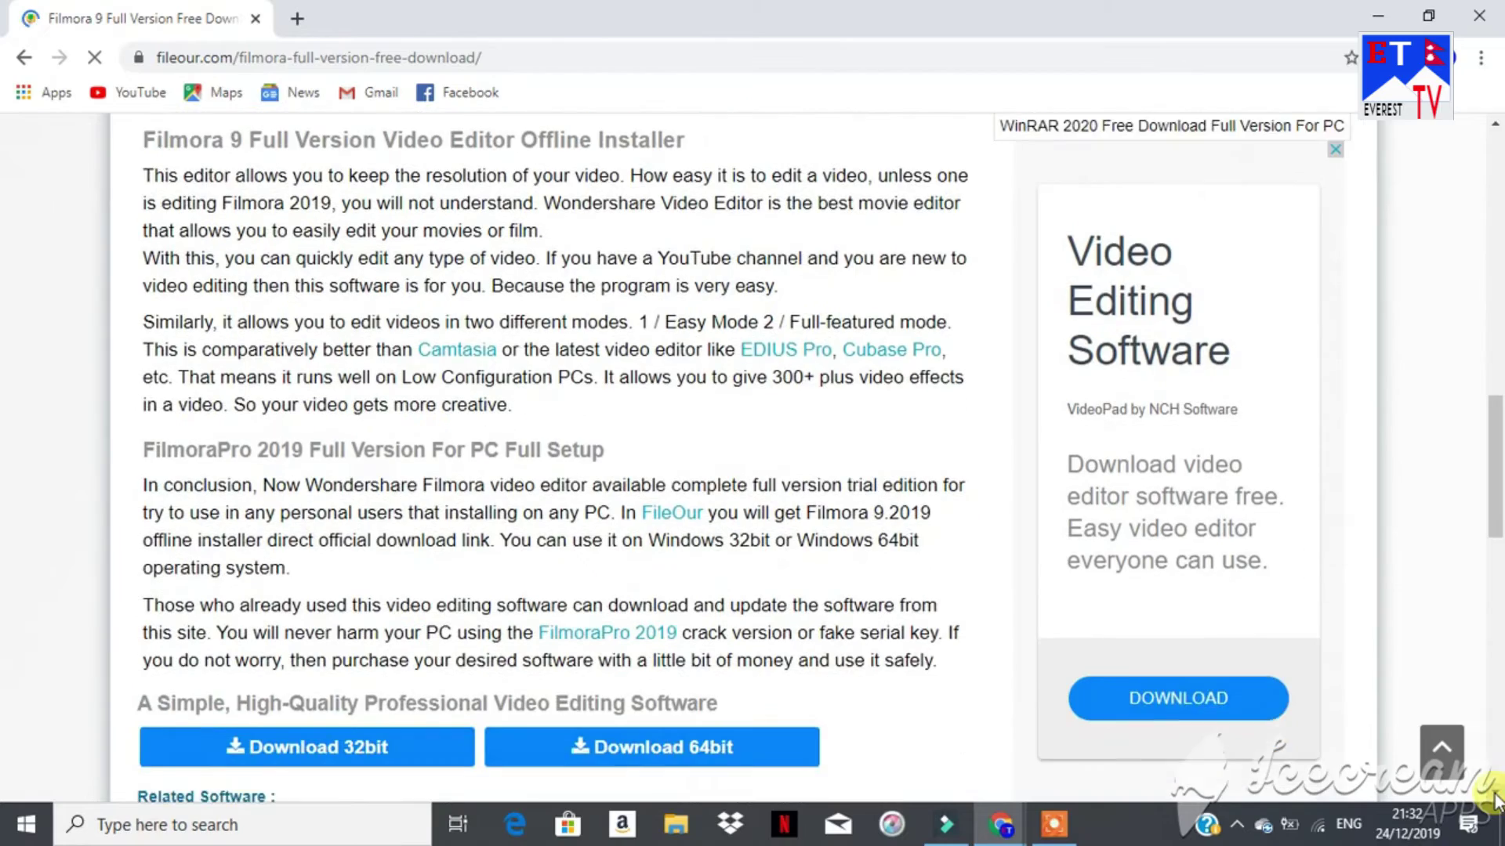
pyautogui.scroll(-1, 1495, 799)
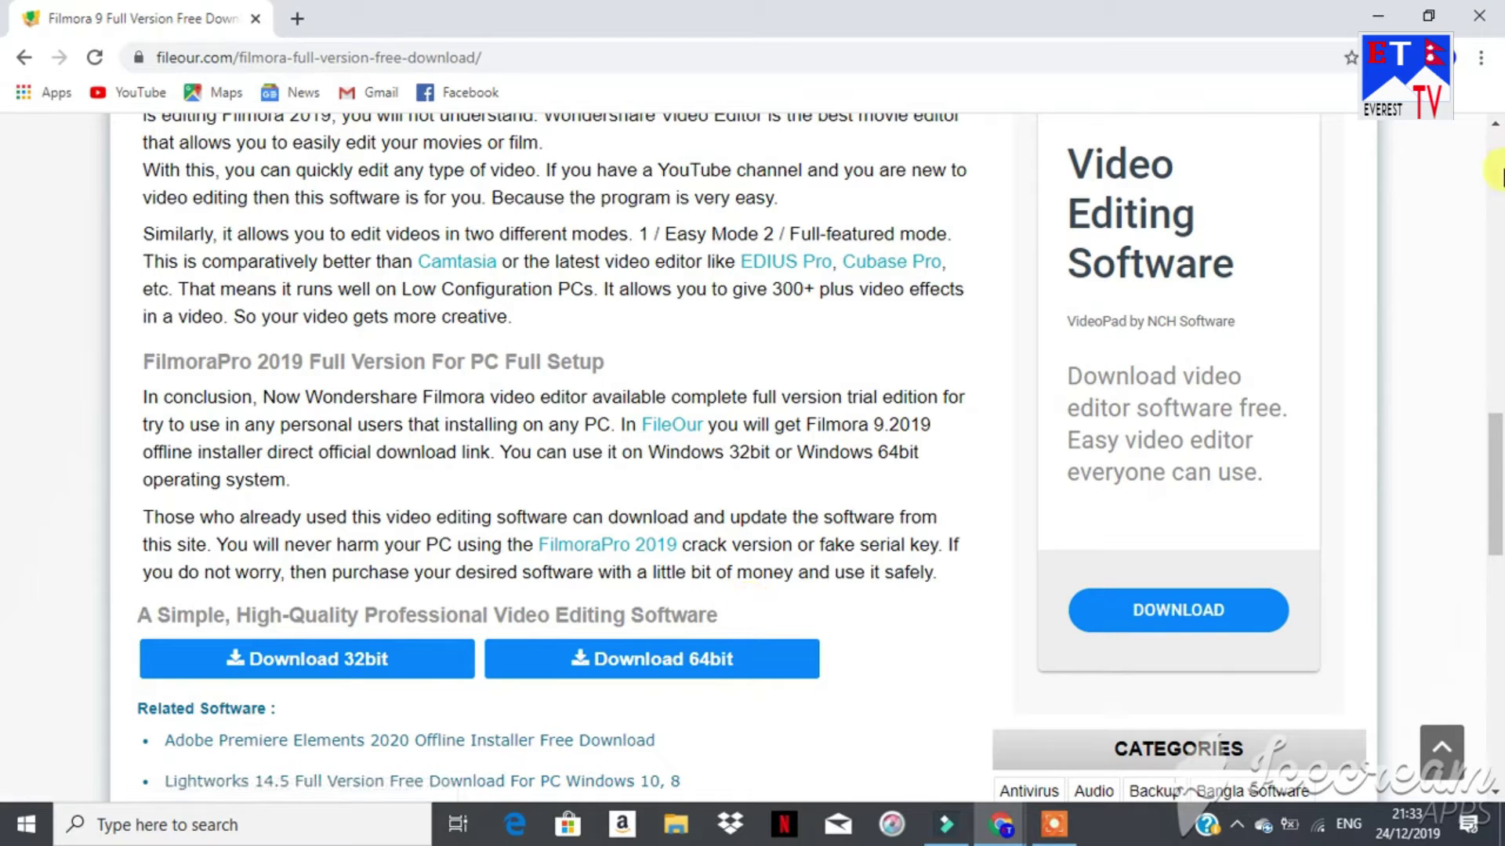
# Step: Leave the download page and return to the Filmora editor
pyautogui.click(1496, 174)
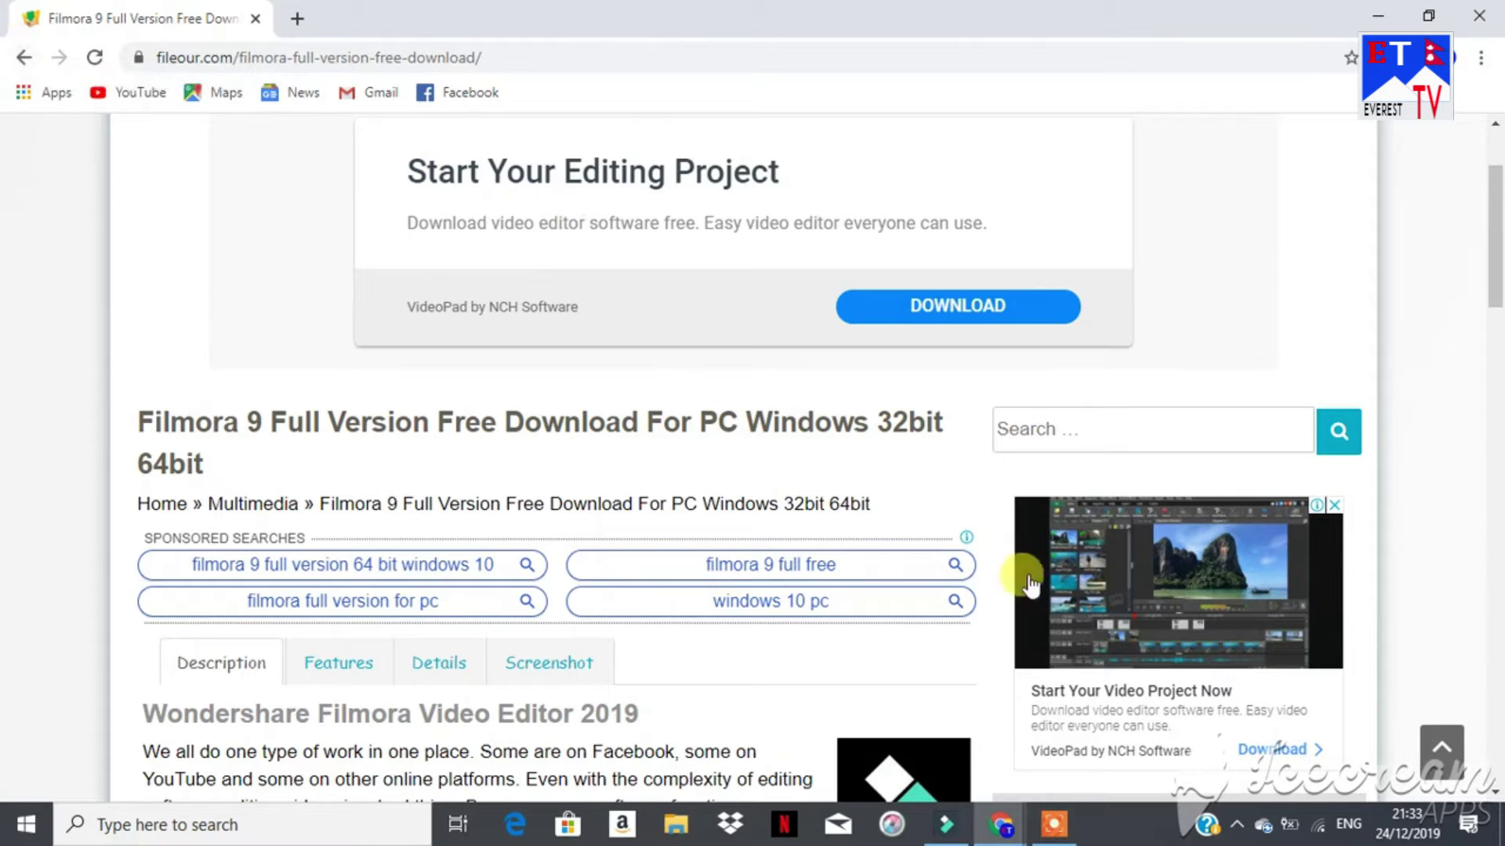
pyautogui.moveTo(999, 831)
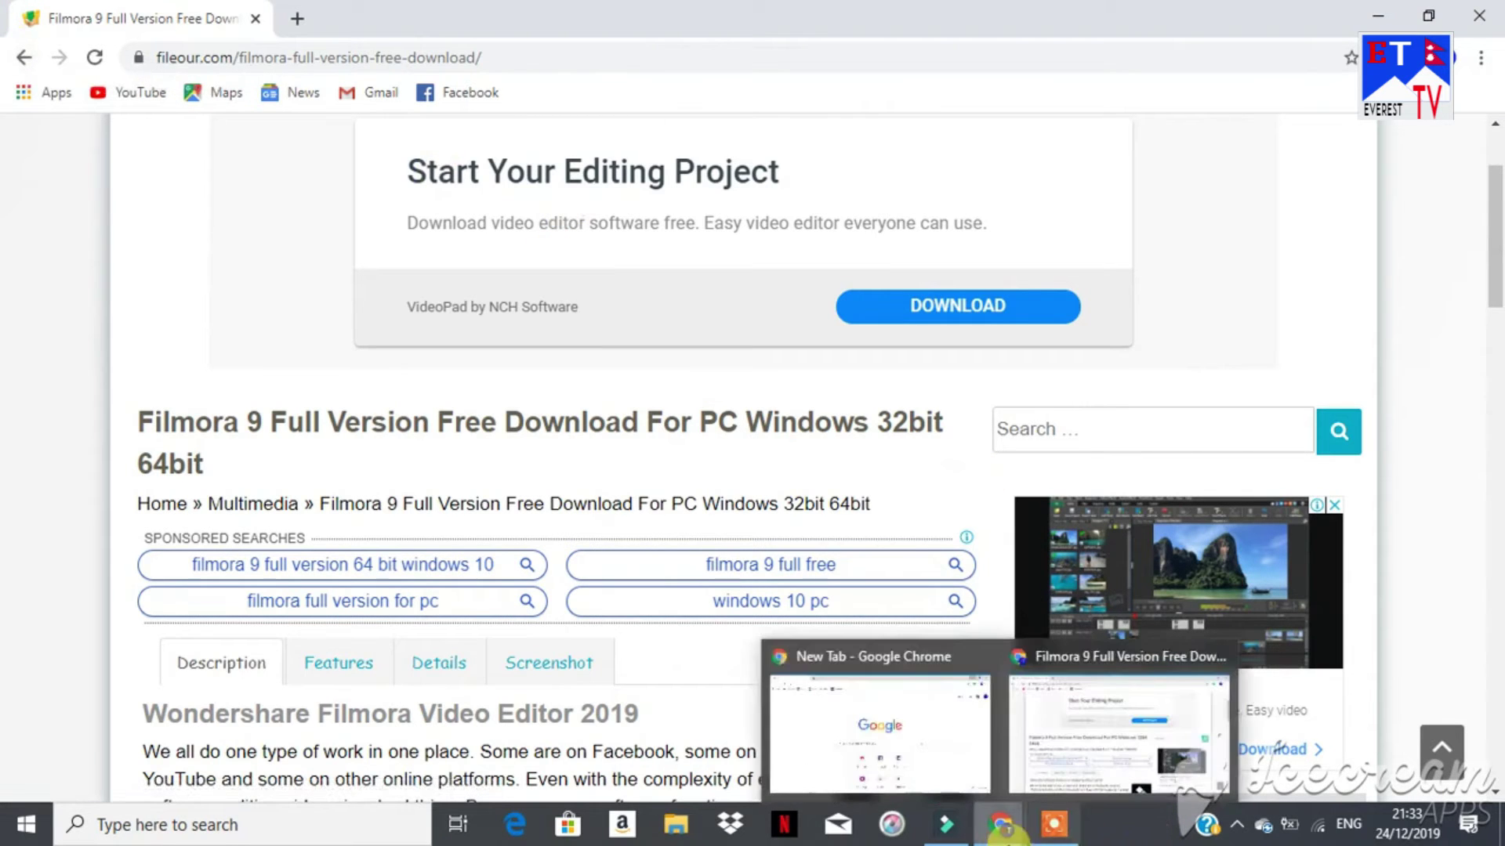
pyautogui.click(949, 825)
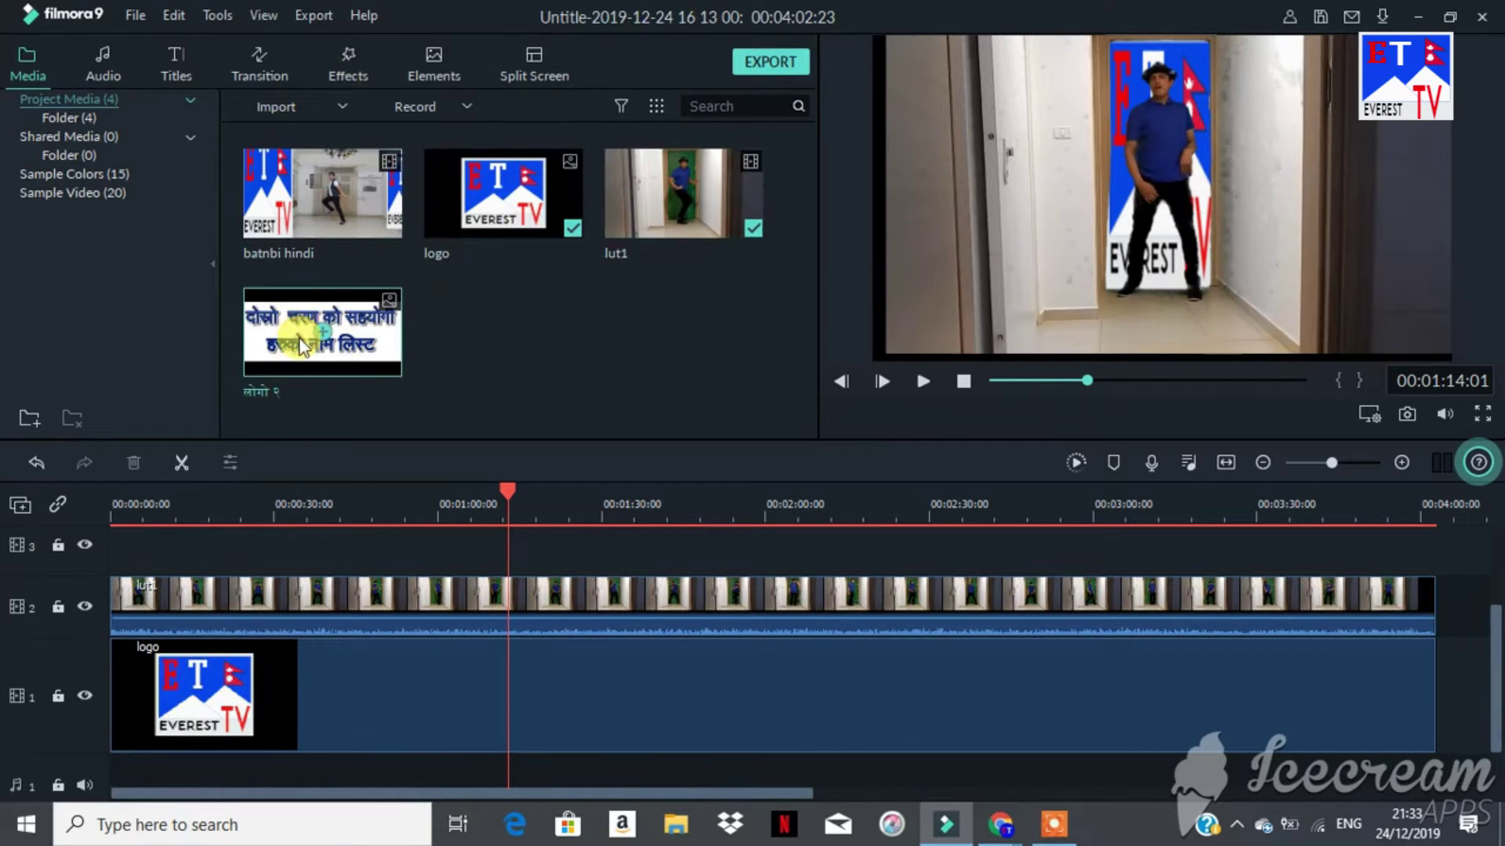
# Step: Delete the Nepali-titled image and the batnbi hindi clip from the media library
pyautogui.rightClick(333, 333)
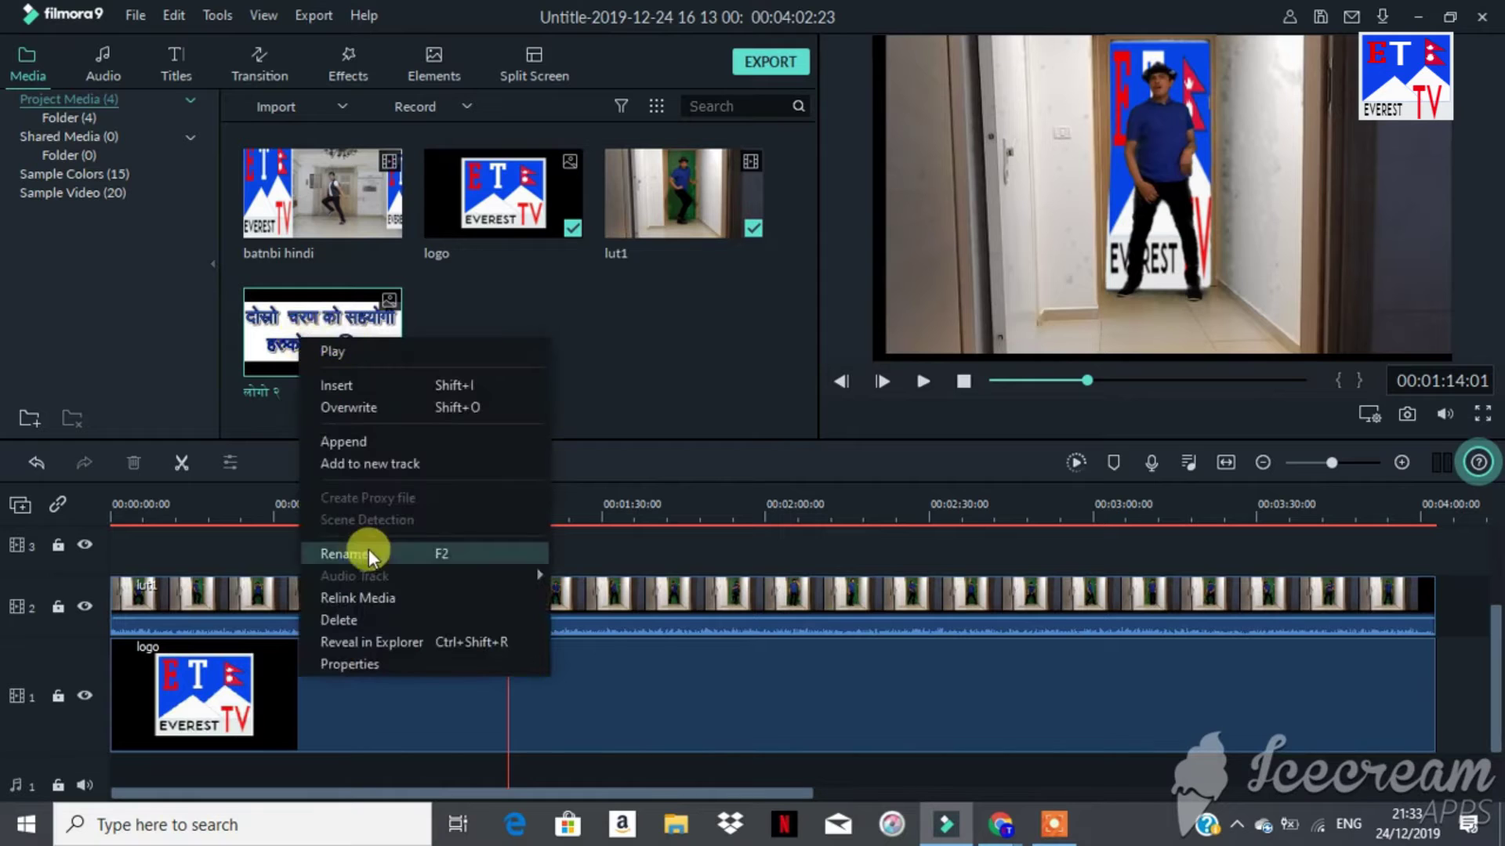
pyautogui.click(345, 620)
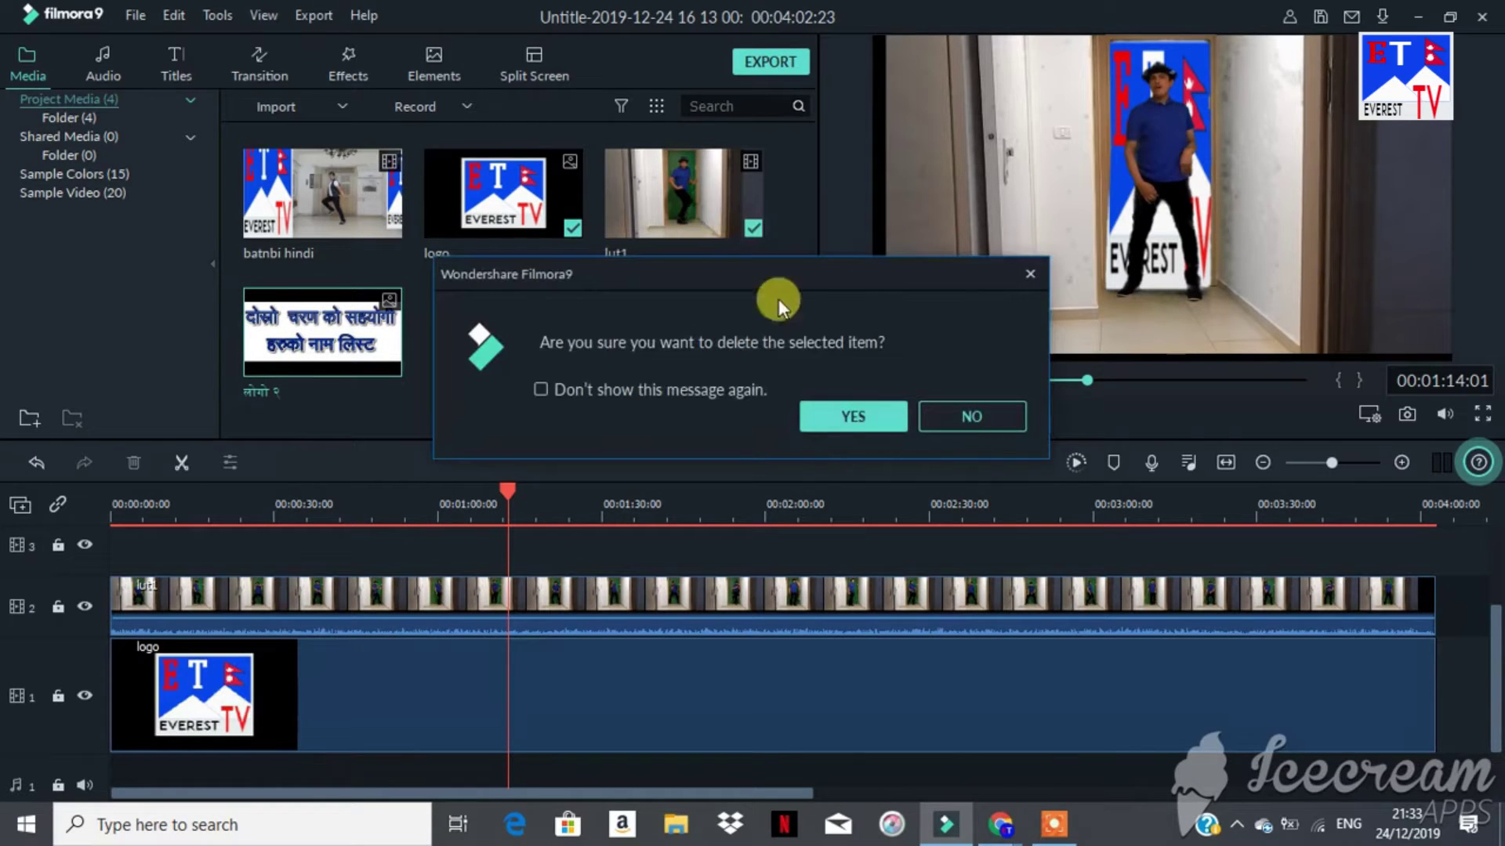
pyautogui.click(872, 419)
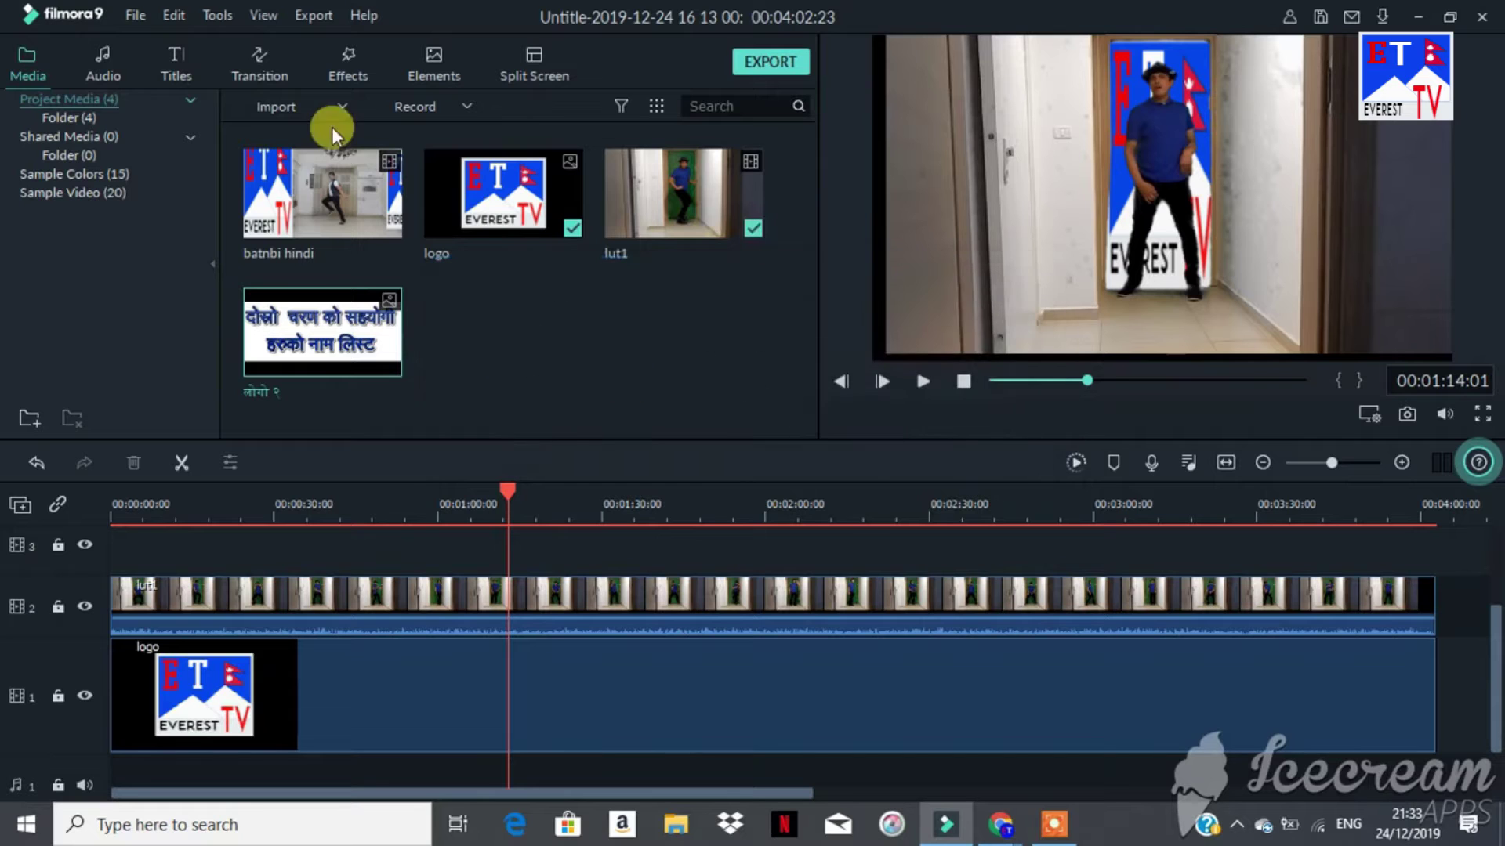
pyautogui.rightClick(321, 174)
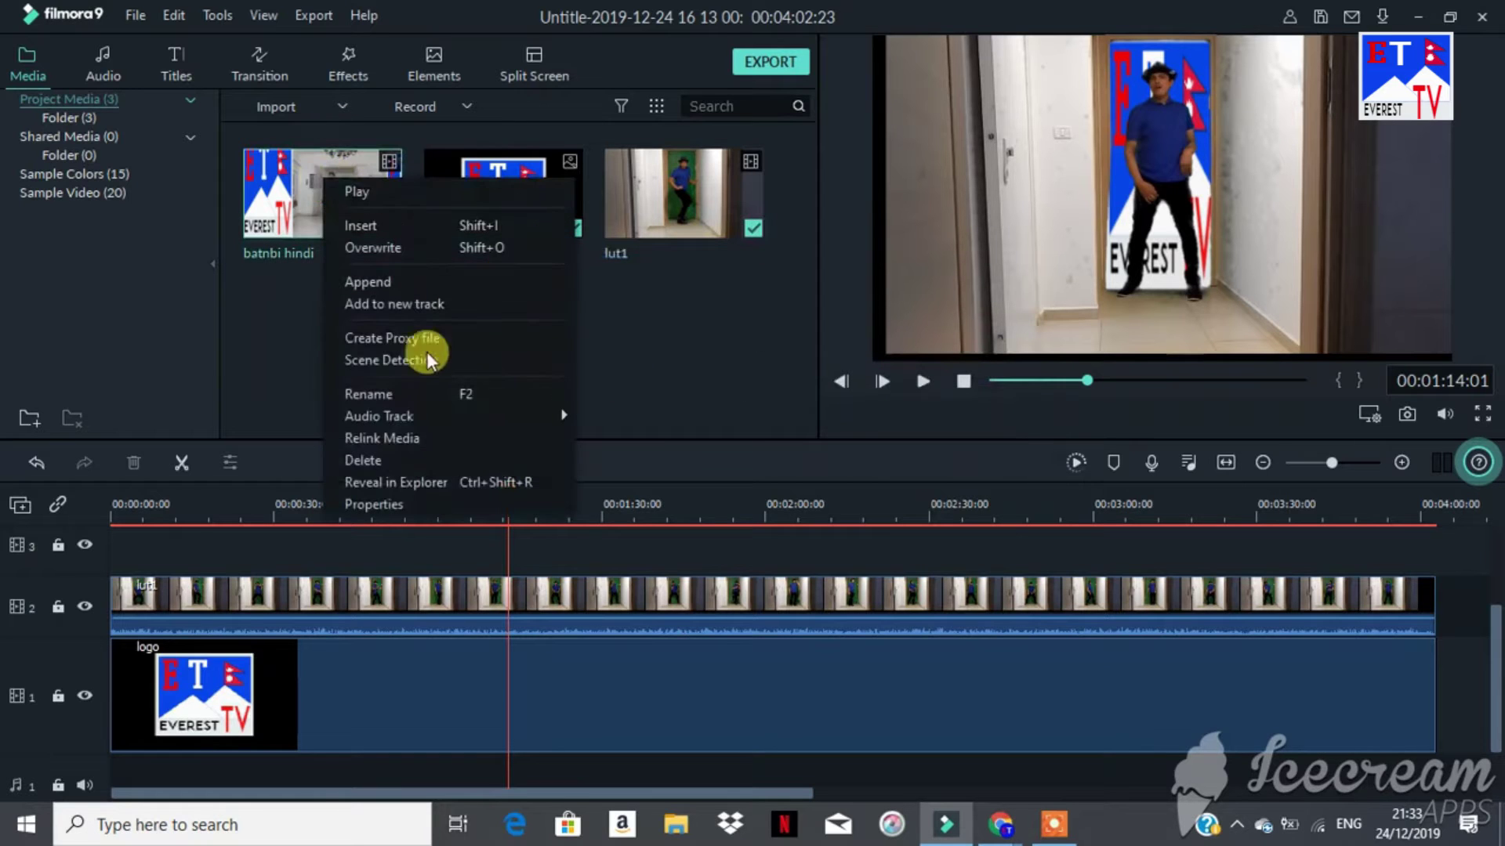
pyautogui.click(413, 458)
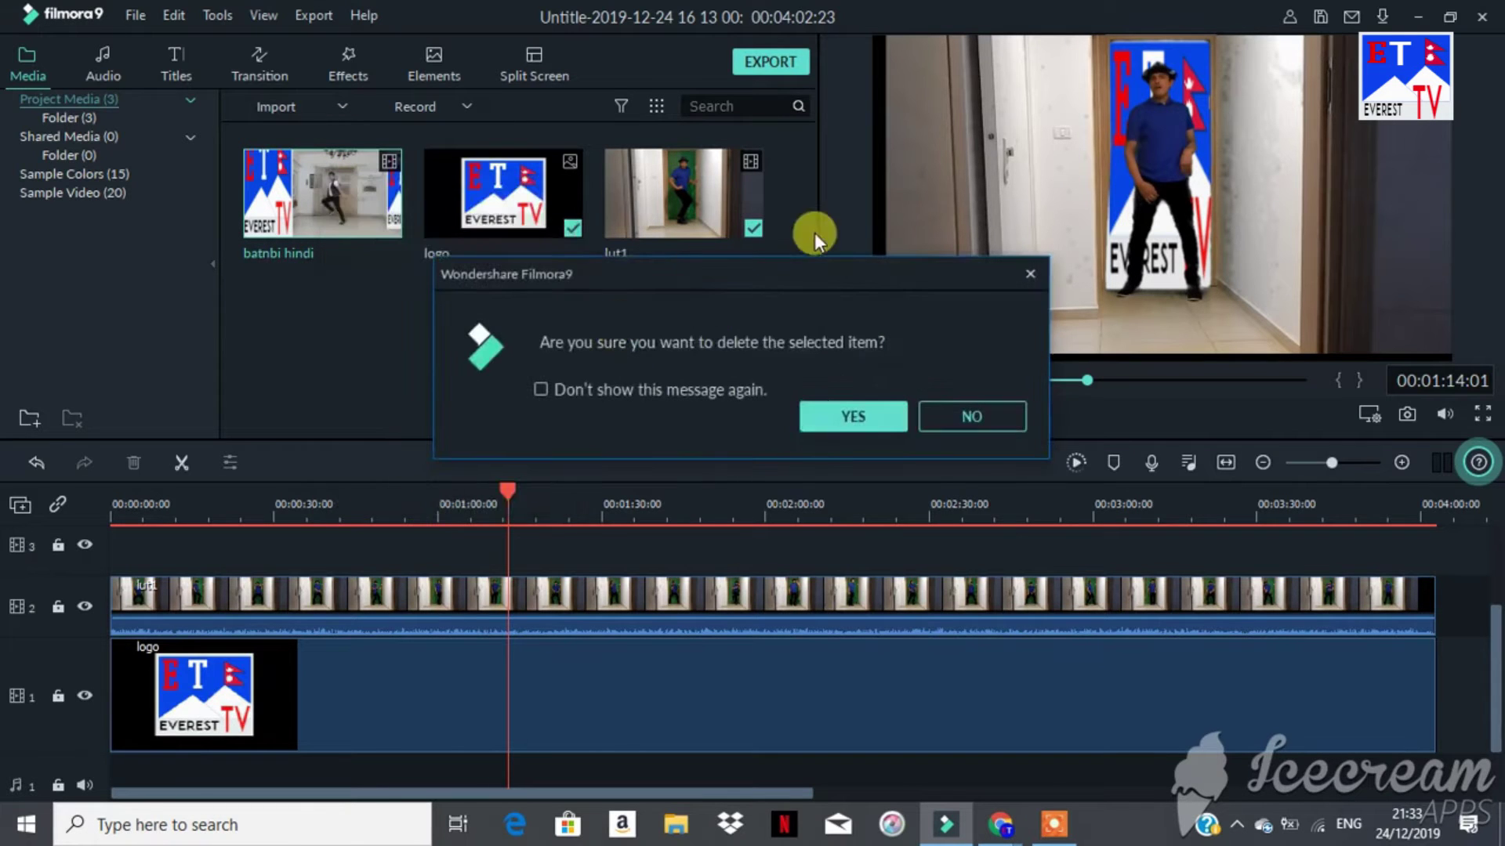
pyautogui.click(858, 412)
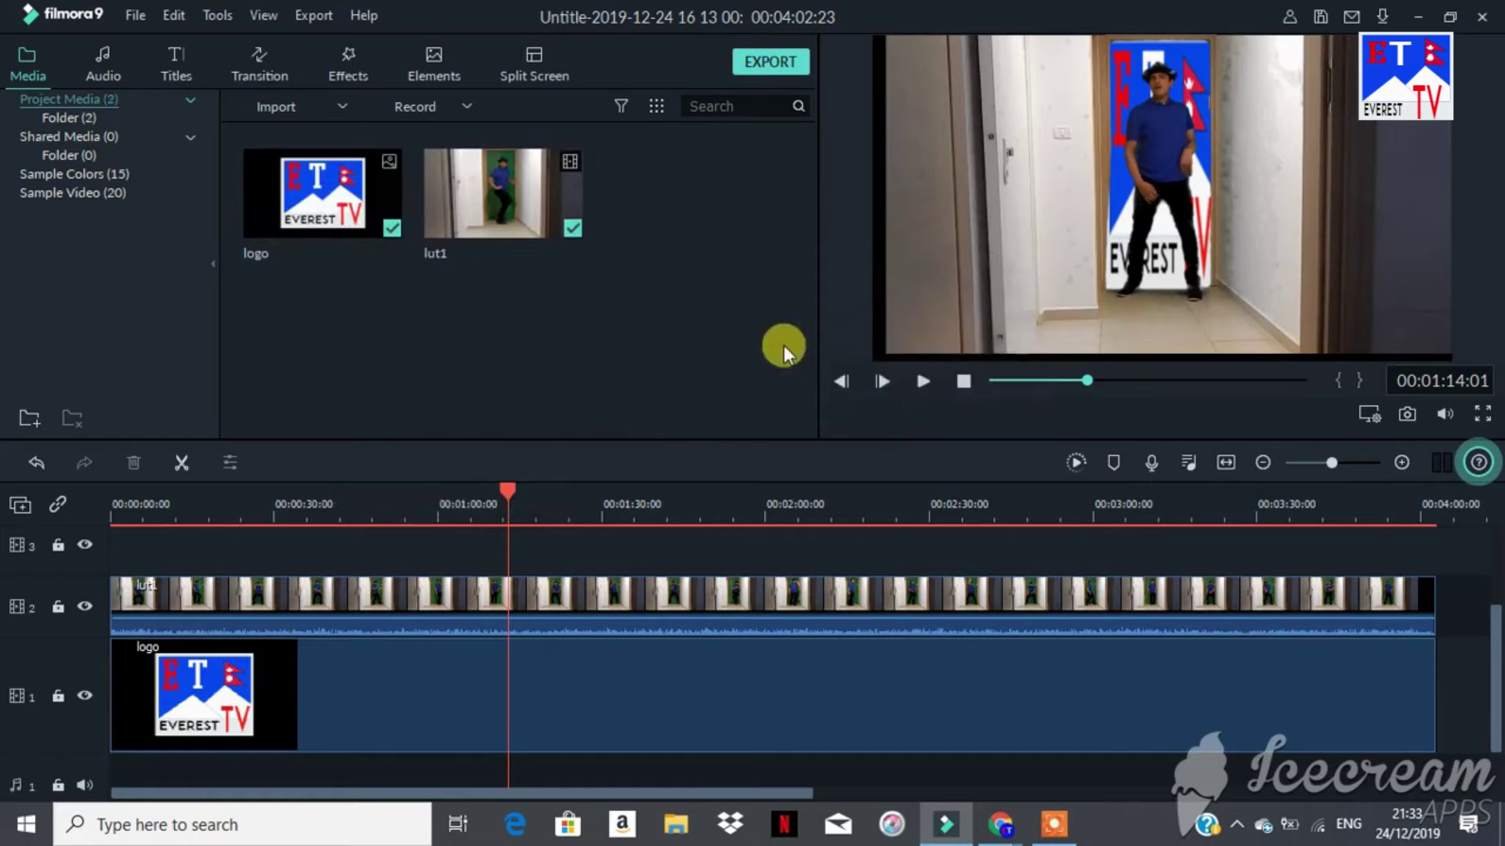
# Step: Delete the lut1 clip from both the library and the timeline
pyautogui.moveTo(502, 211)
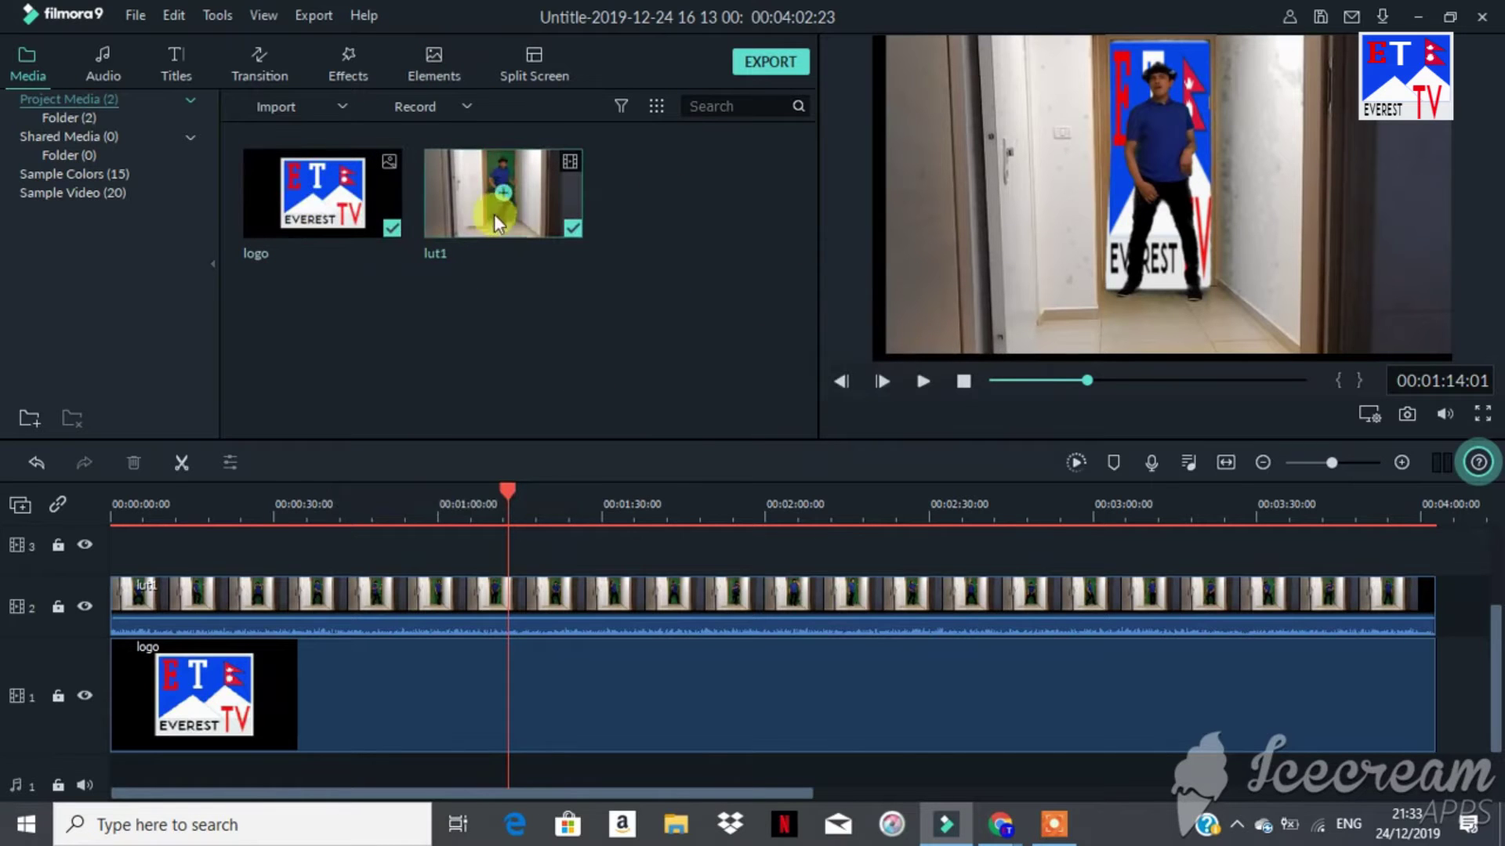
pyautogui.rightClick(533, 191)
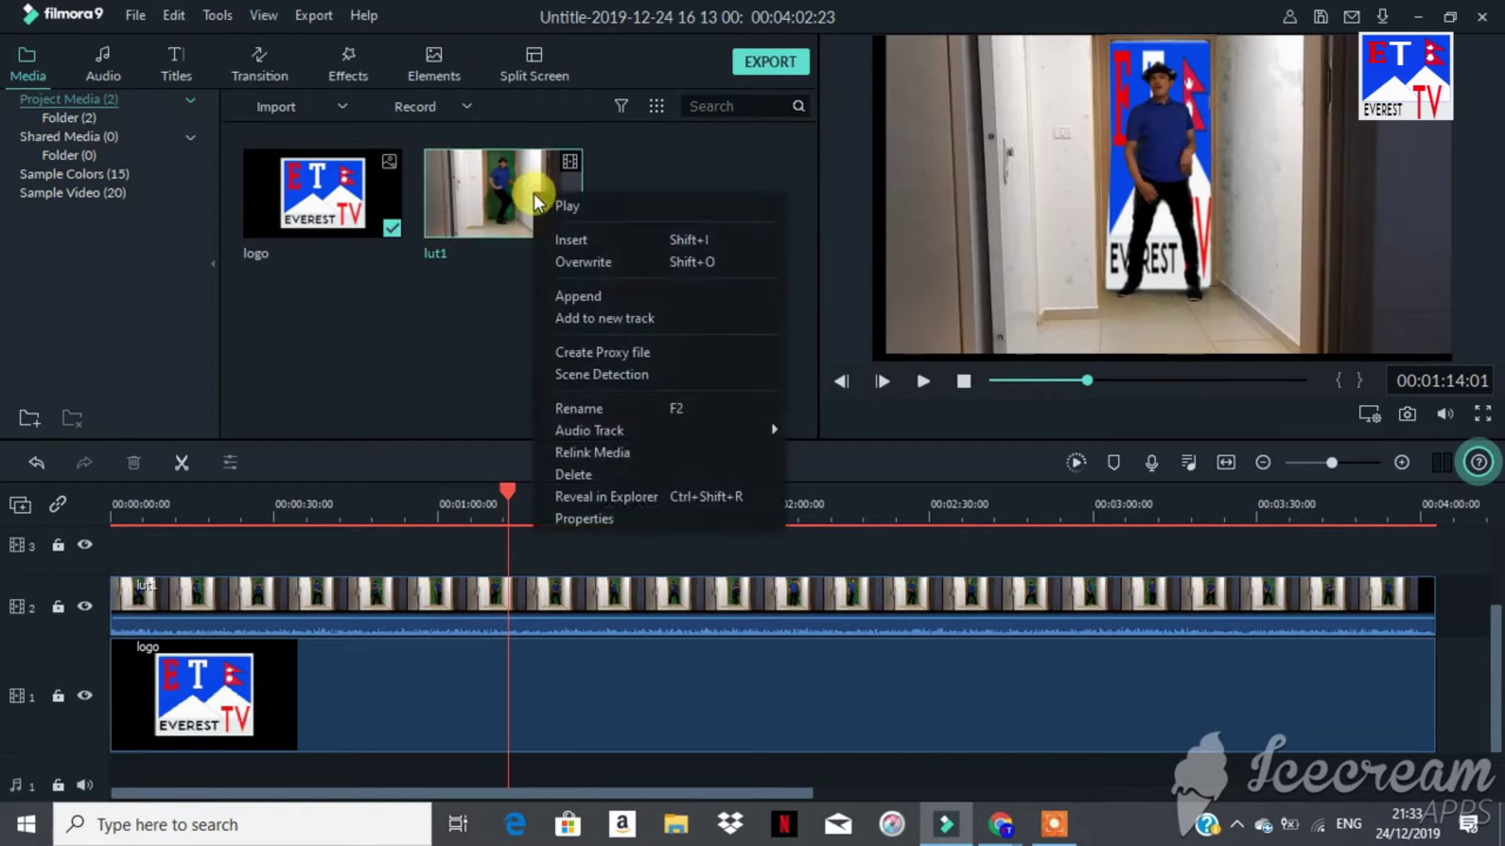
pyautogui.click(595, 475)
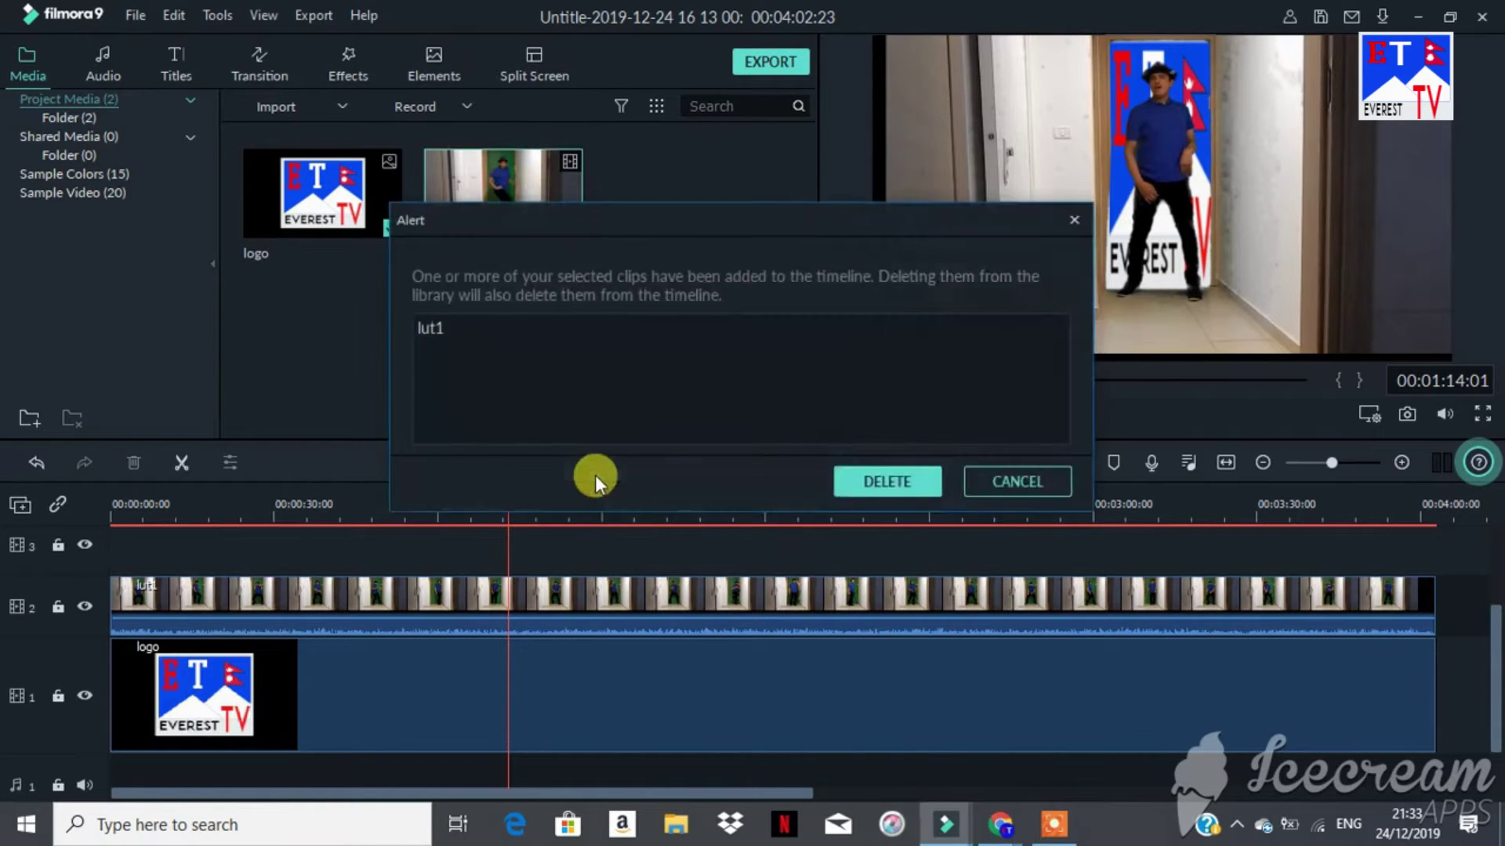
pyautogui.click(882, 479)
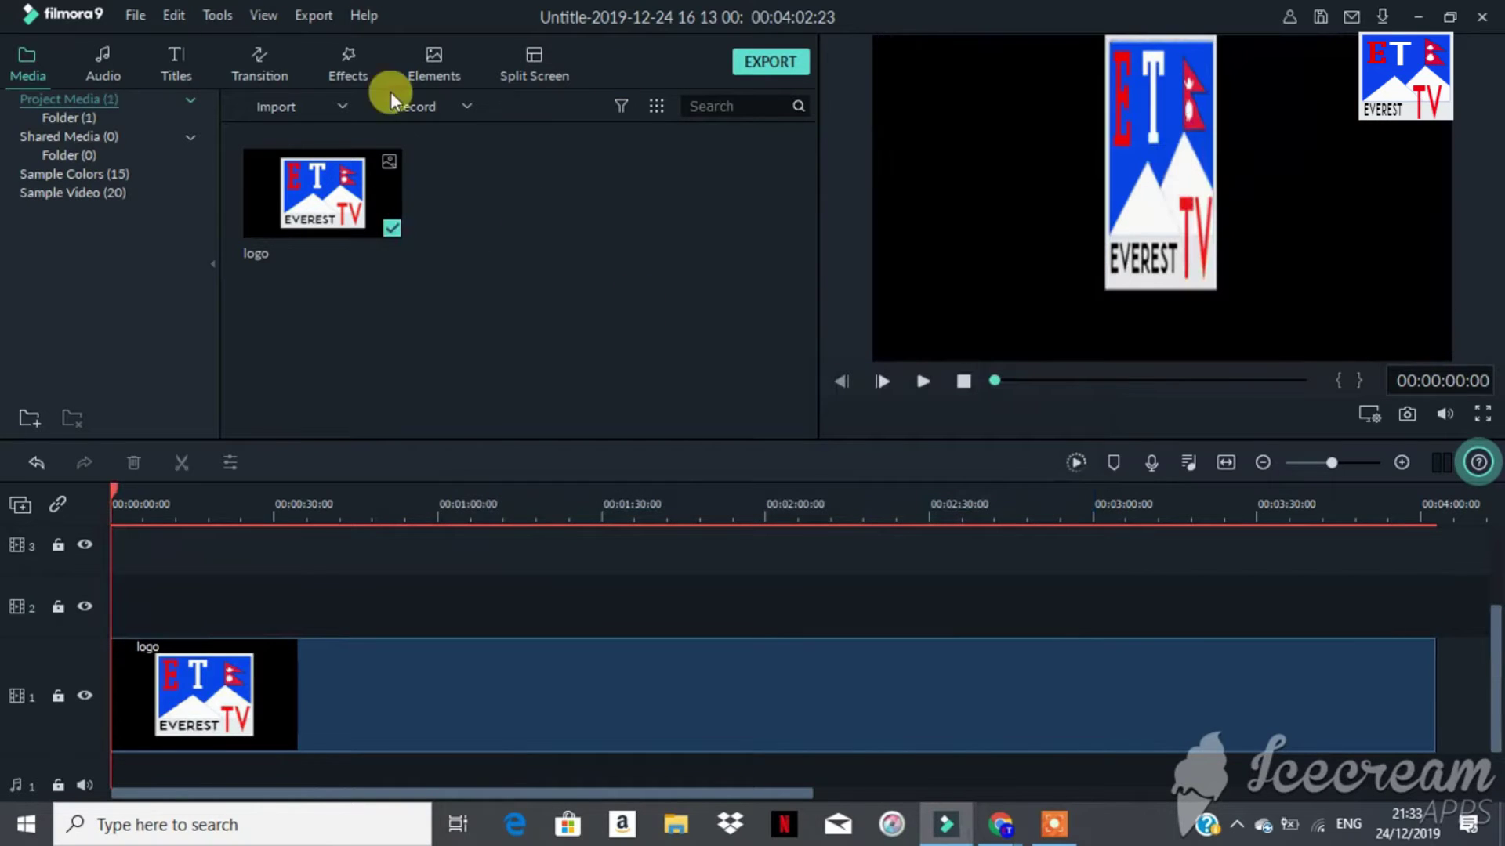
# Step: Remove the logo clip from track 1, leaving the timeline empty
pyautogui.click(340, 695)
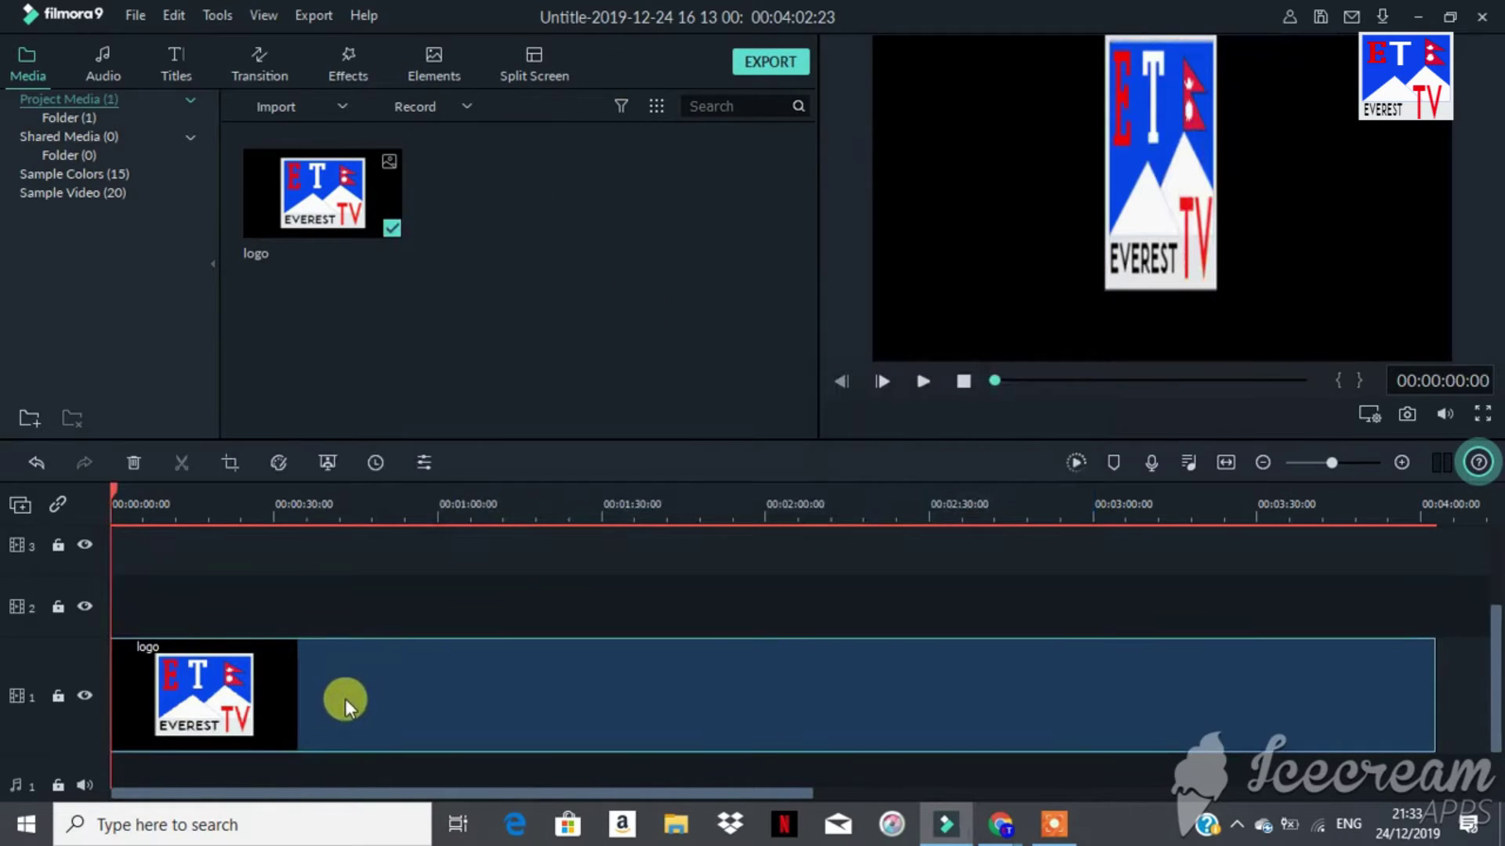
pyautogui.rightClick(347, 700)
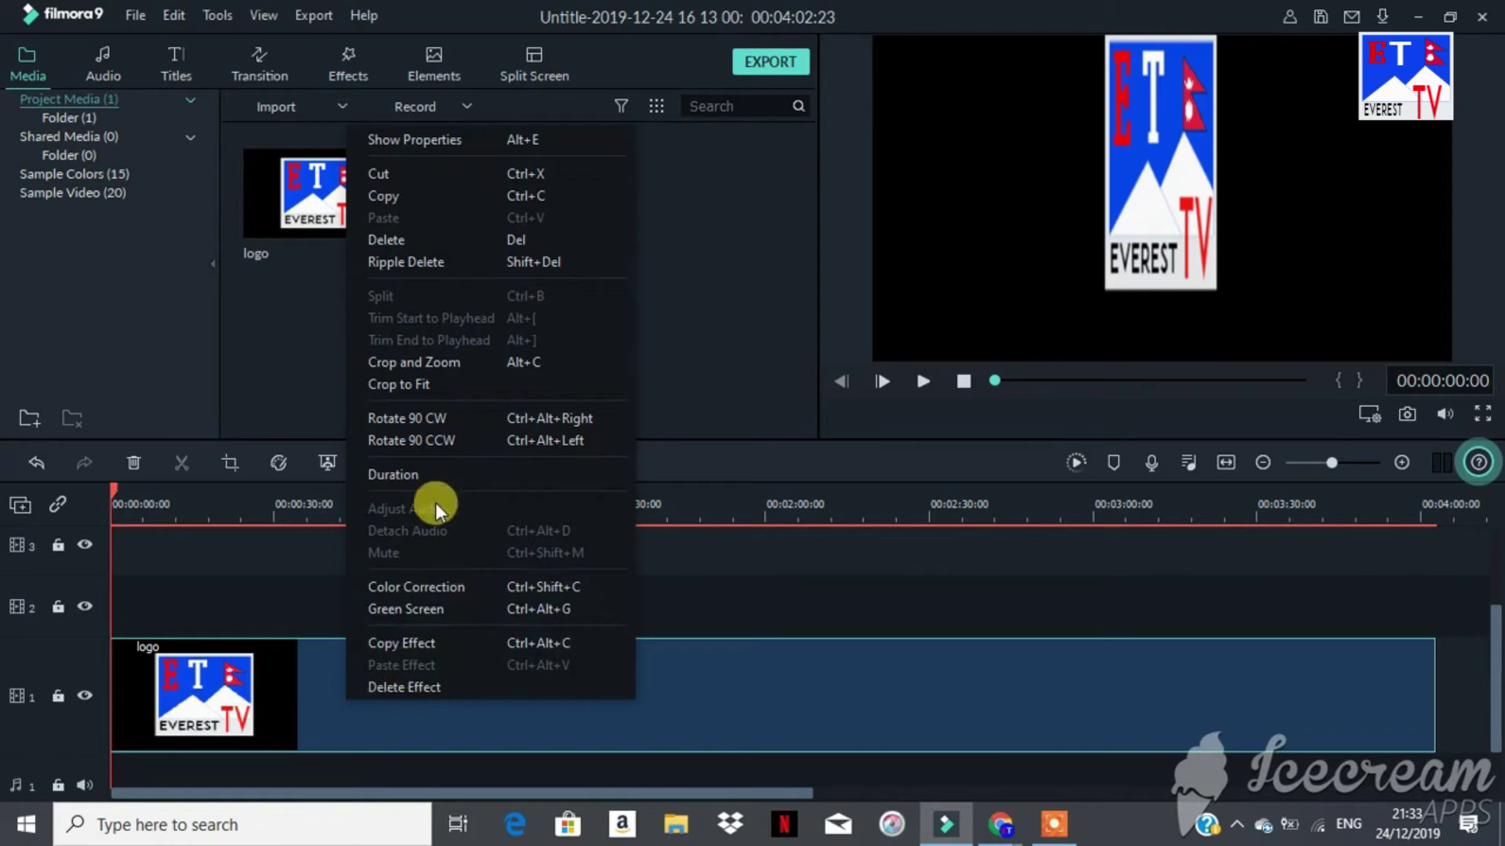
pyautogui.click(133, 463)
pyautogui.click(133, 463)
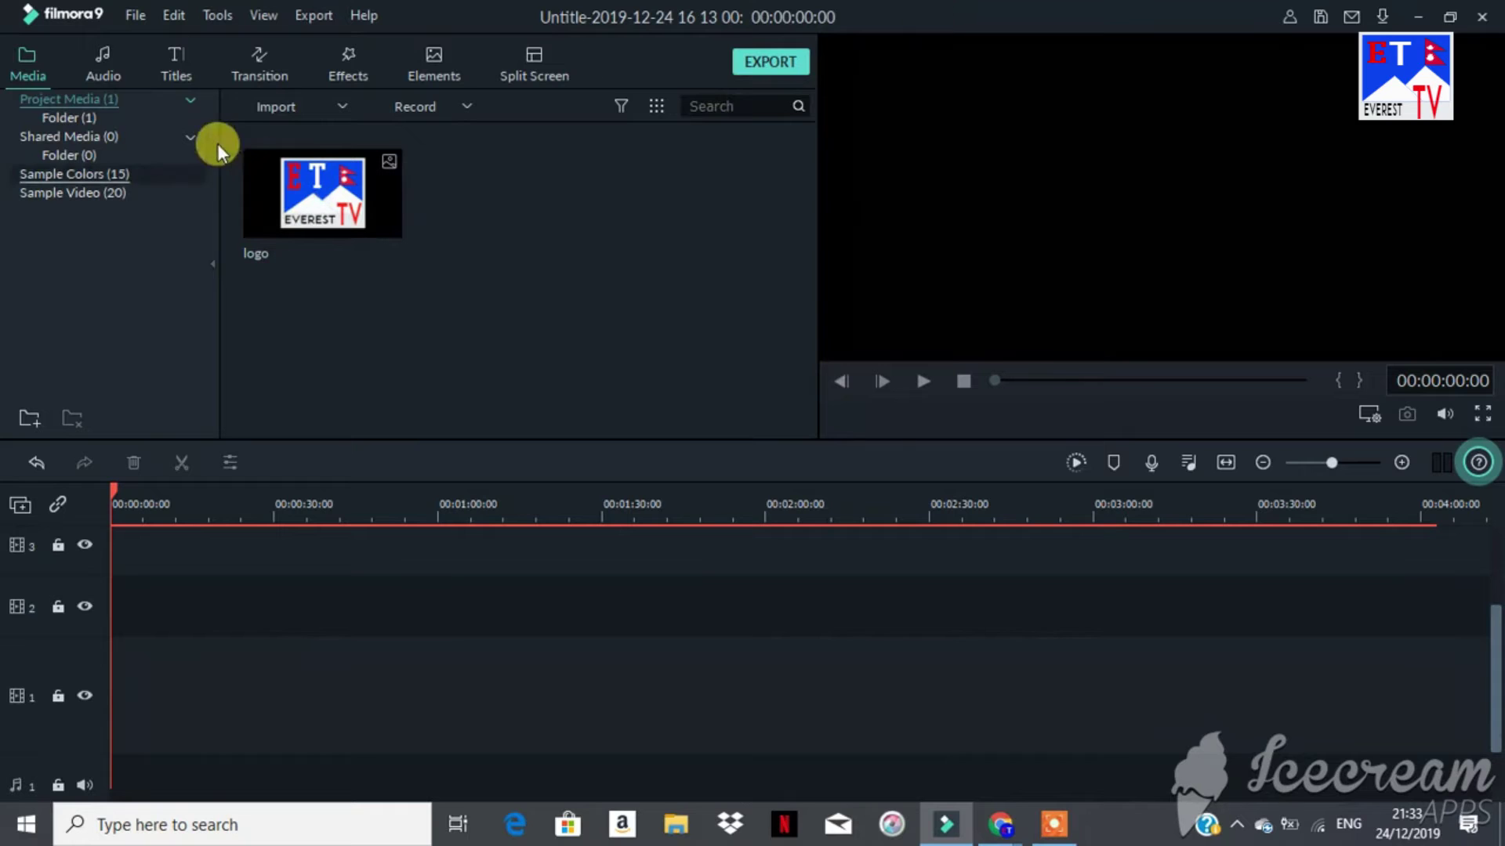
# Step: Import the 'everest lut' video from disk into the media library
pyautogui.click(278, 106)
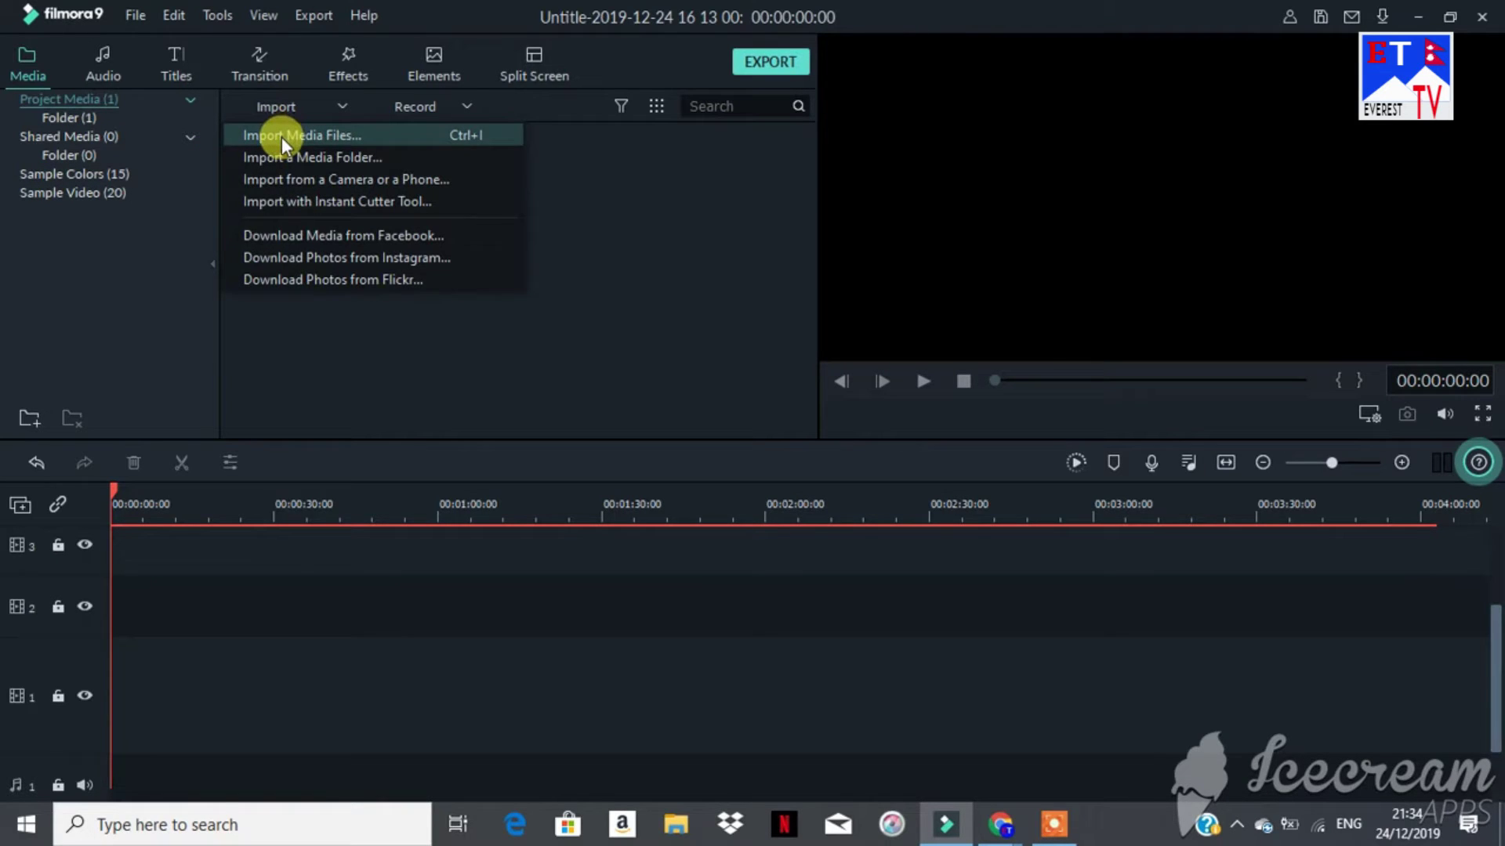
pyautogui.click(280, 136)
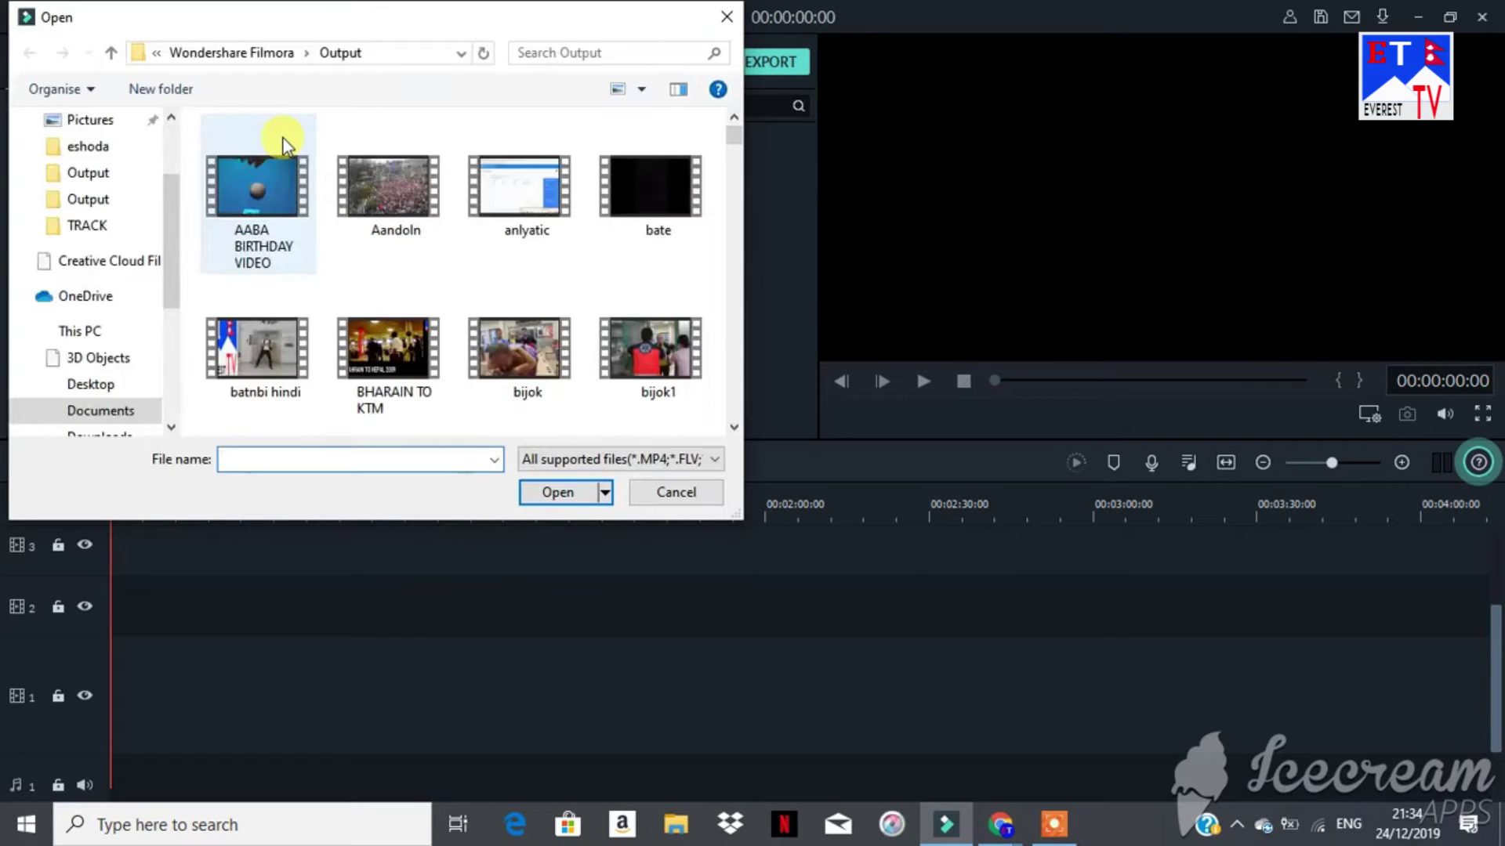
pyautogui.click(735, 429)
pyautogui.click(735, 429)
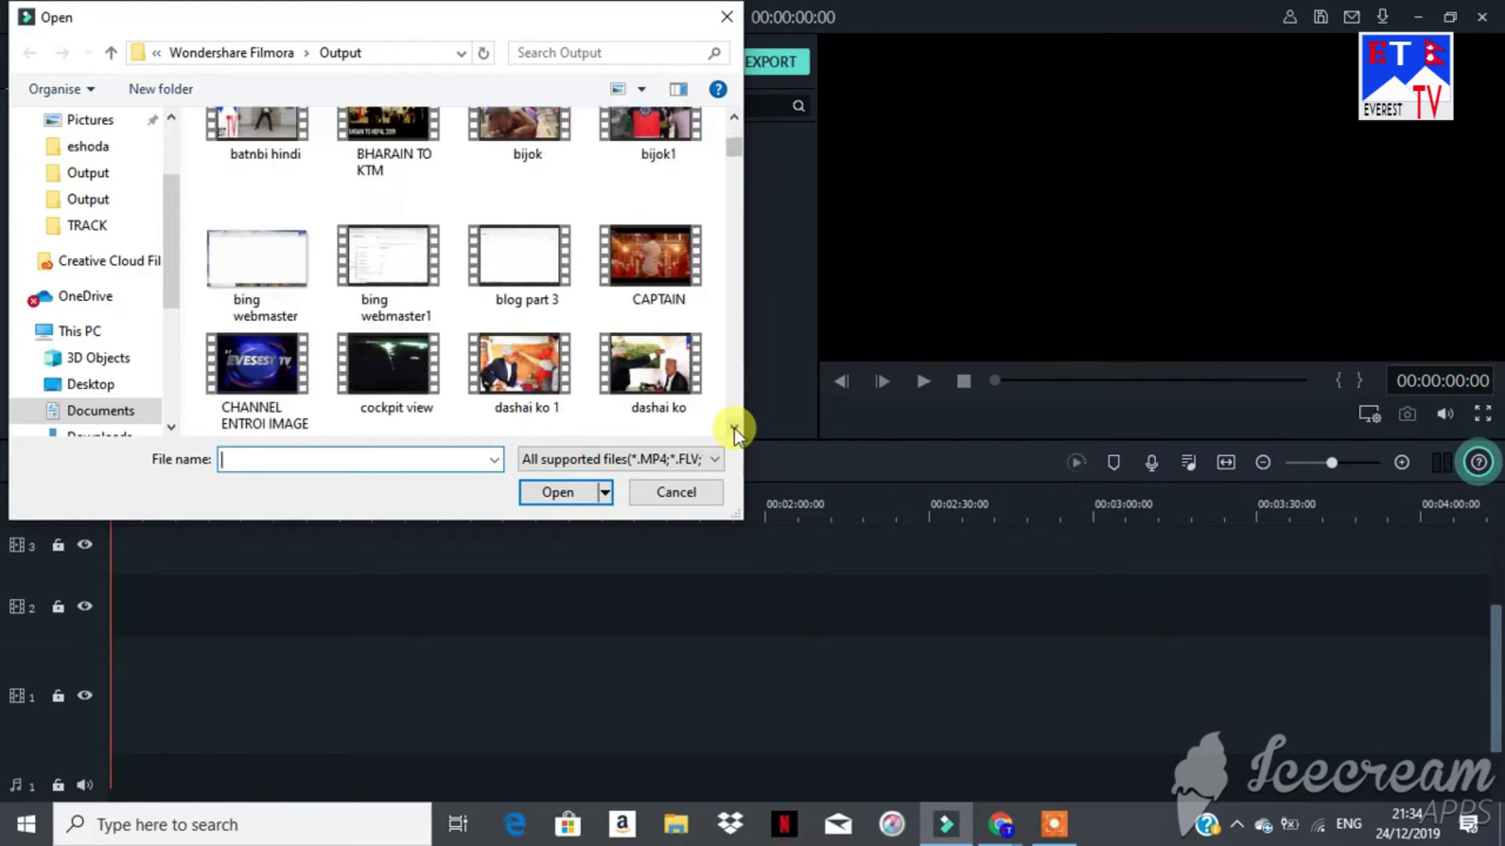
pyautogui.click(734, 430)
pyautogui.click(734, 429)
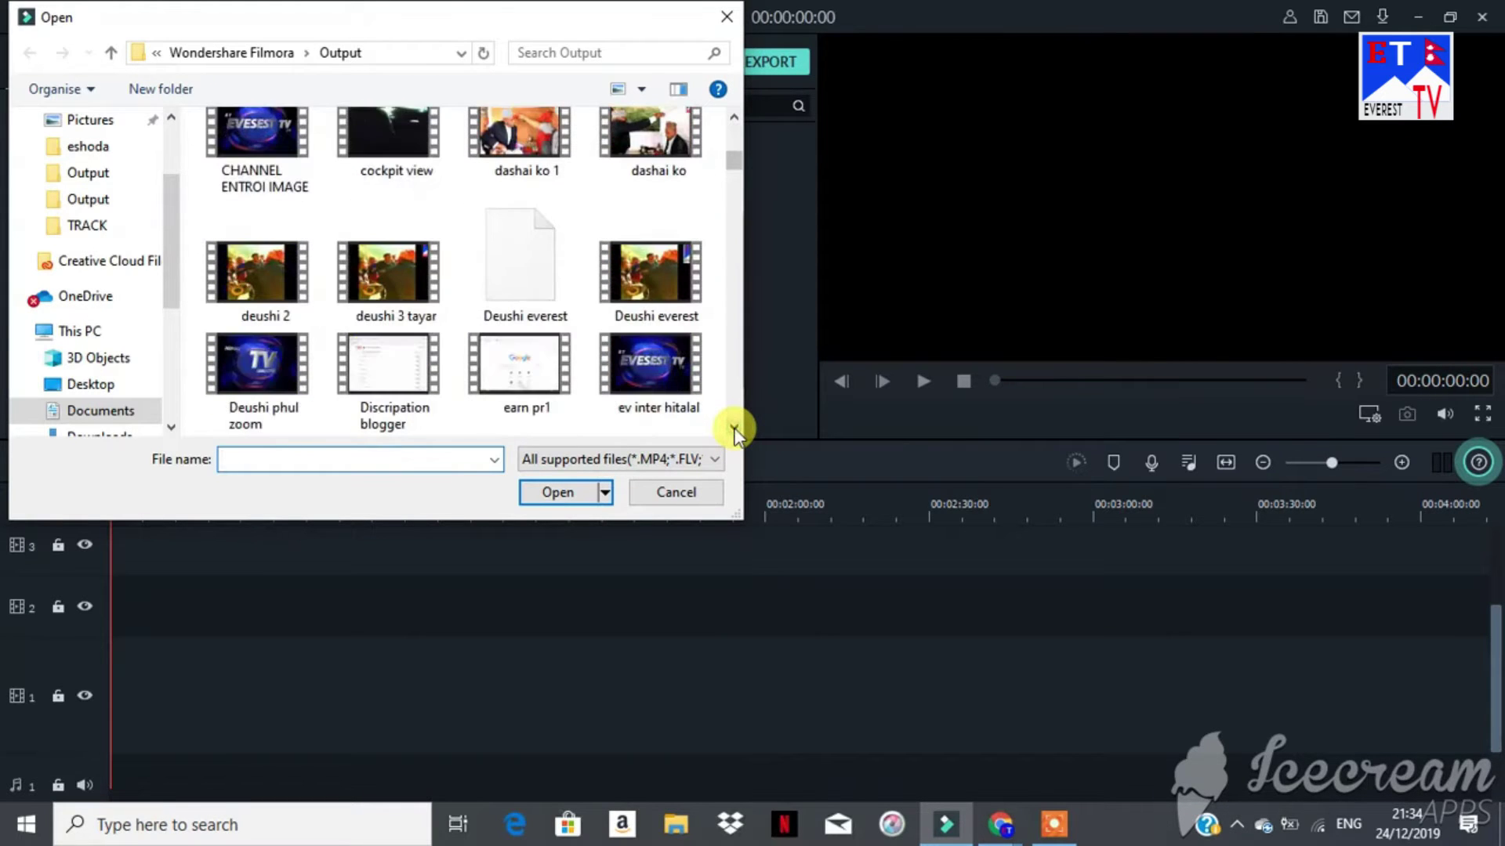
pyautogui.click(734, 430)
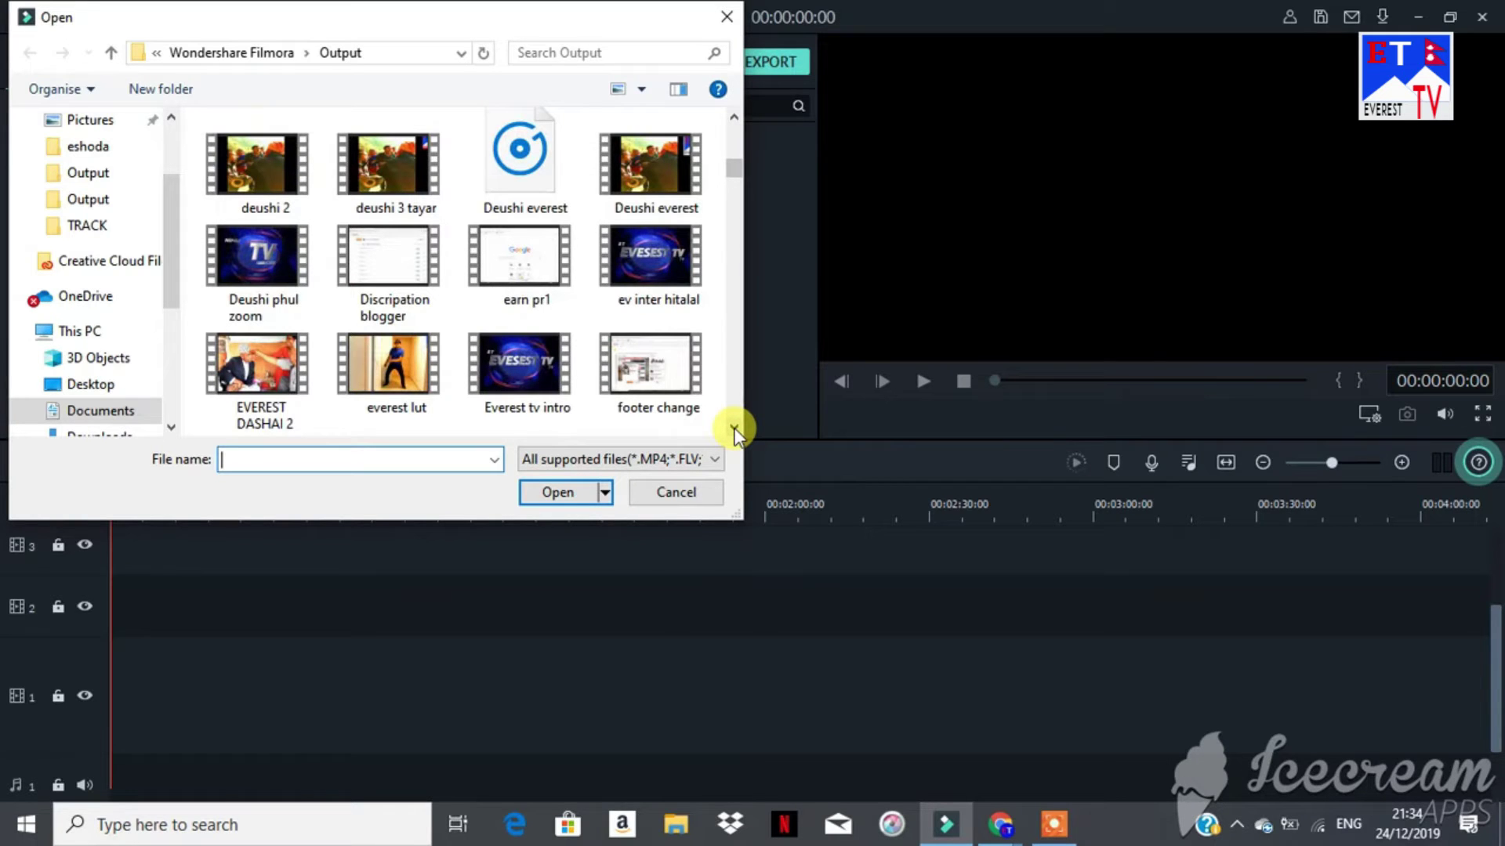
pyautogui.click(390, 364)
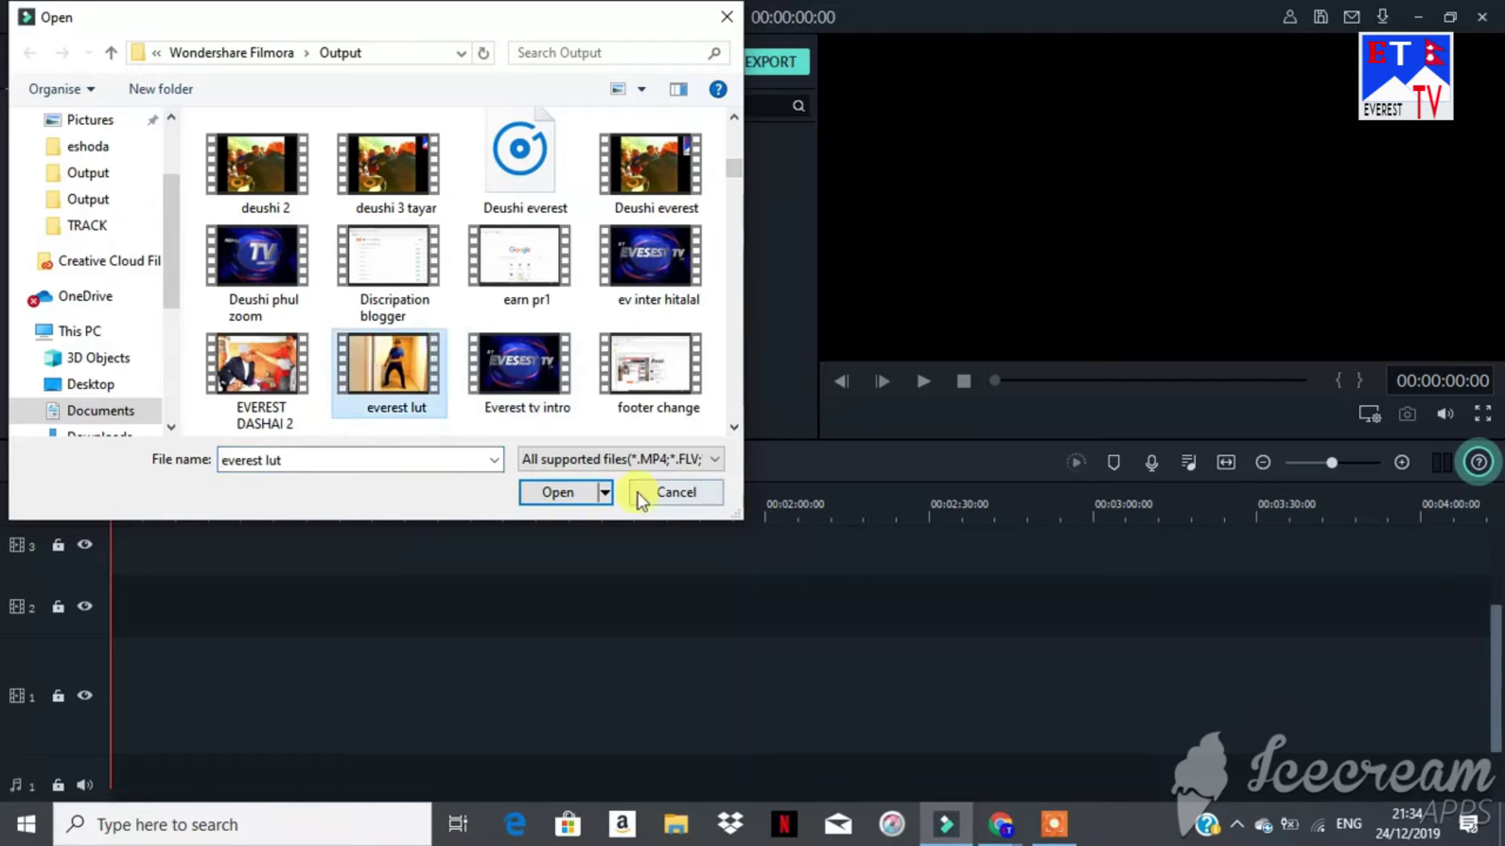
pyautogui.click(539, 494)
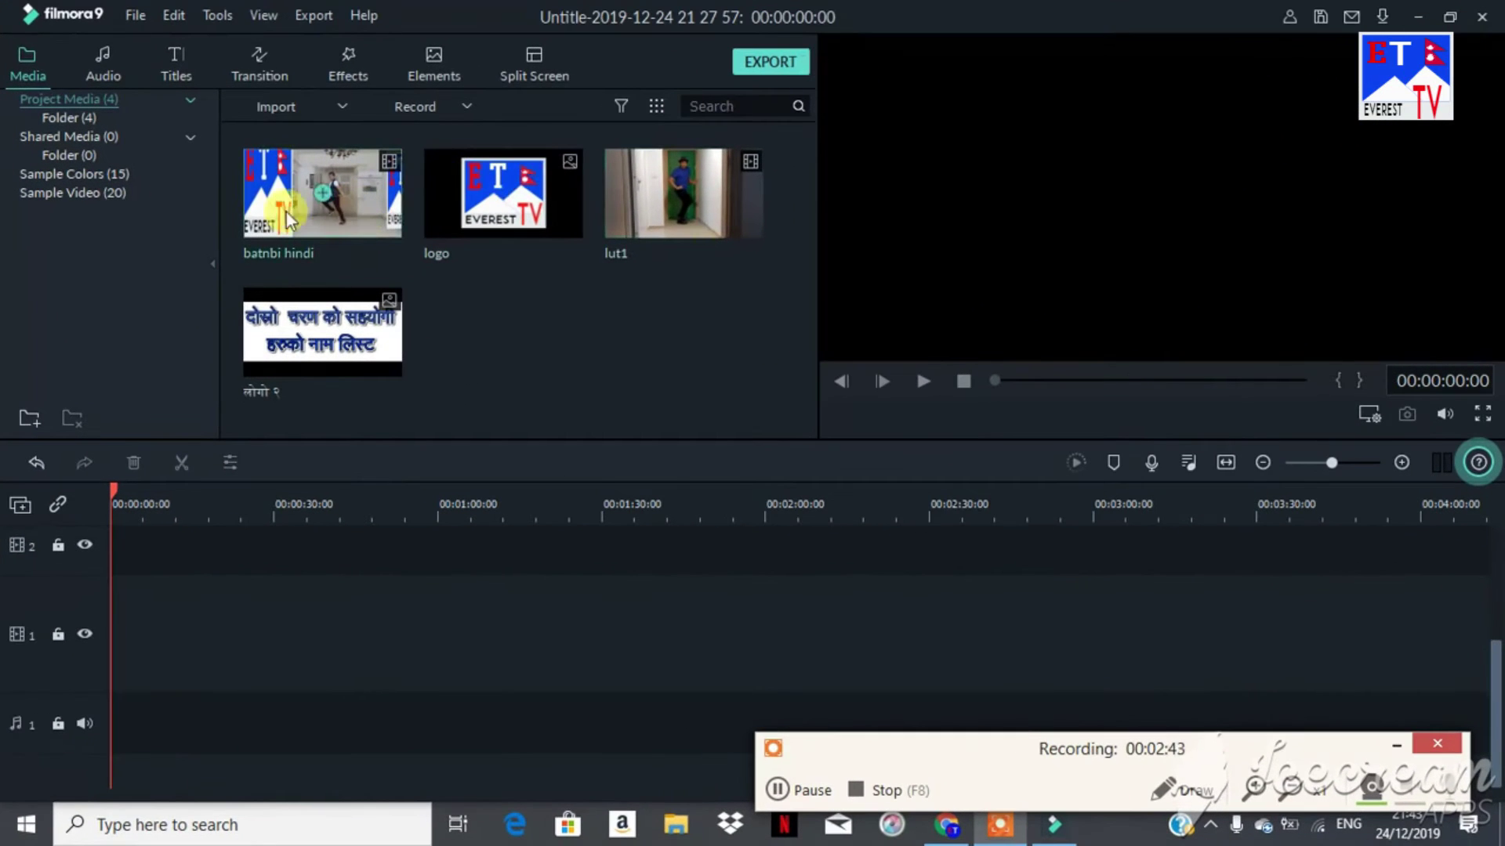
# Step: Place lut1 on video track 1, preview it, zoom out to fit, and park the playhead at 1:50
pyautogui.moveTo(442, 283)
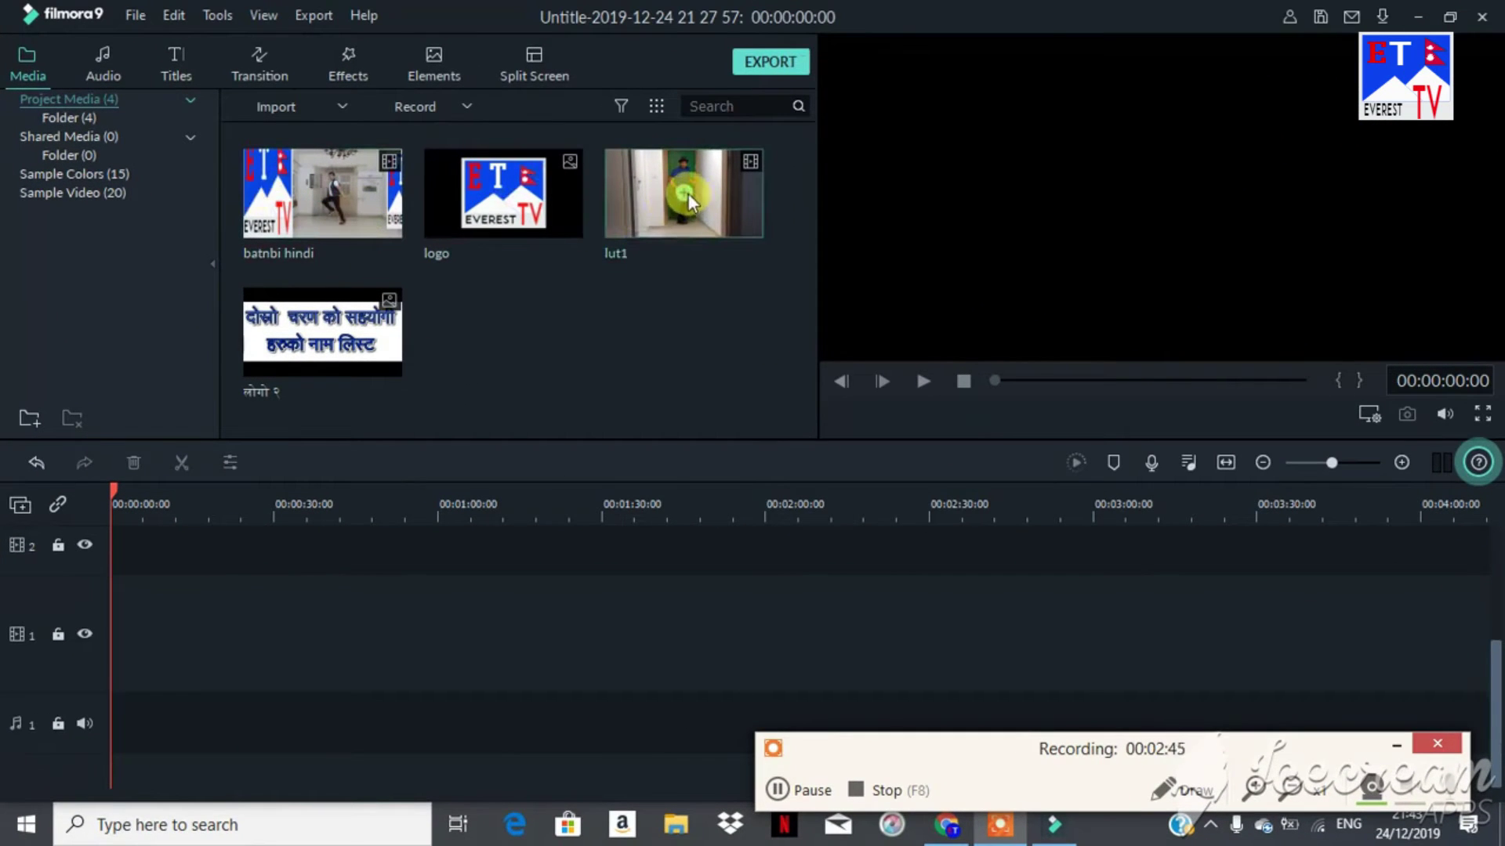
pyautogui.moveTo(682, 188); pyautogui.dragTo(124, 632)
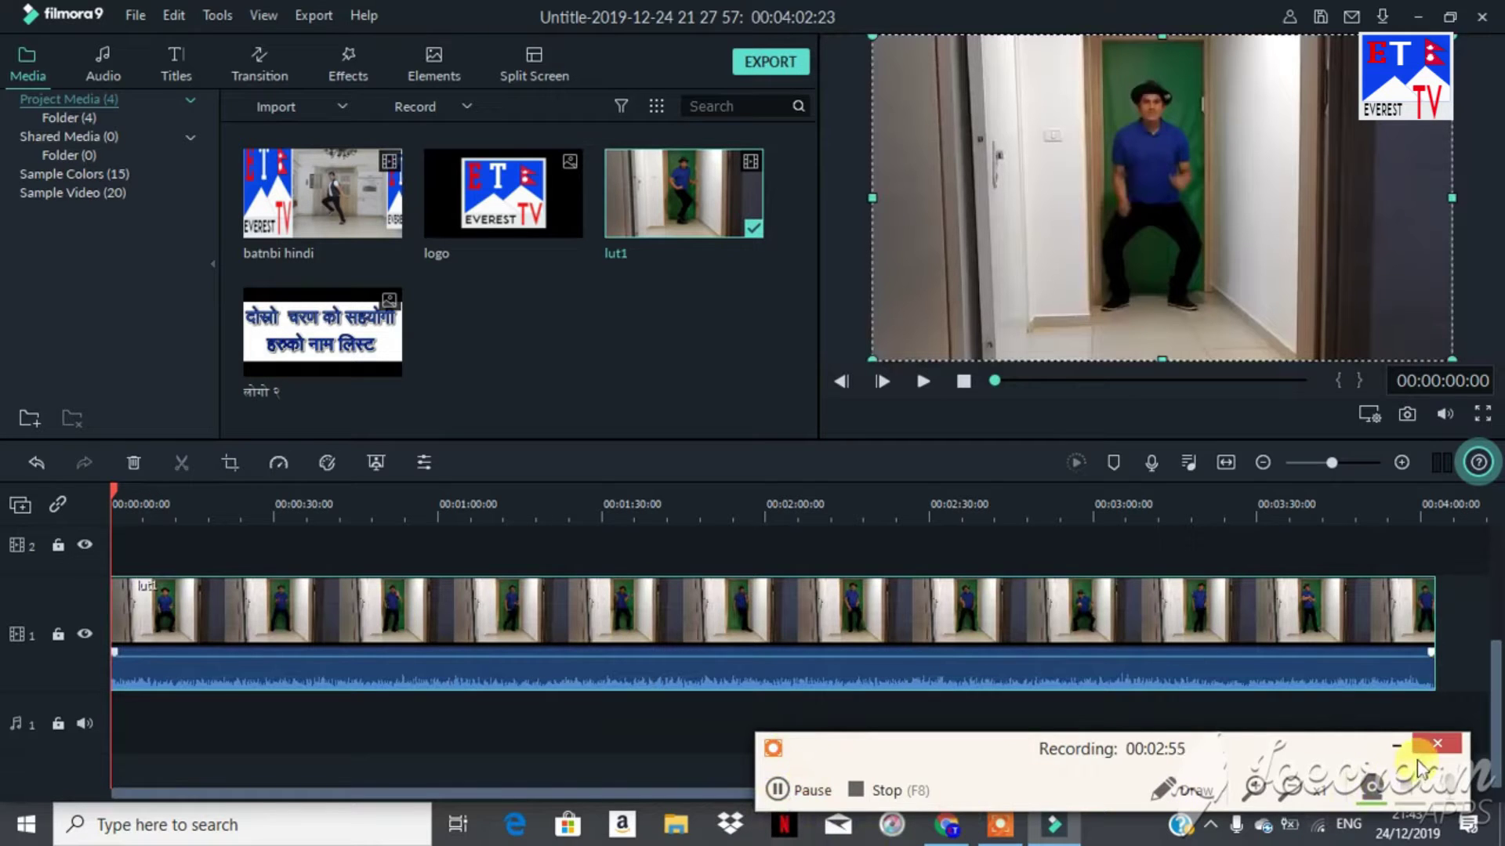
pyautogui.click(1396, 746)
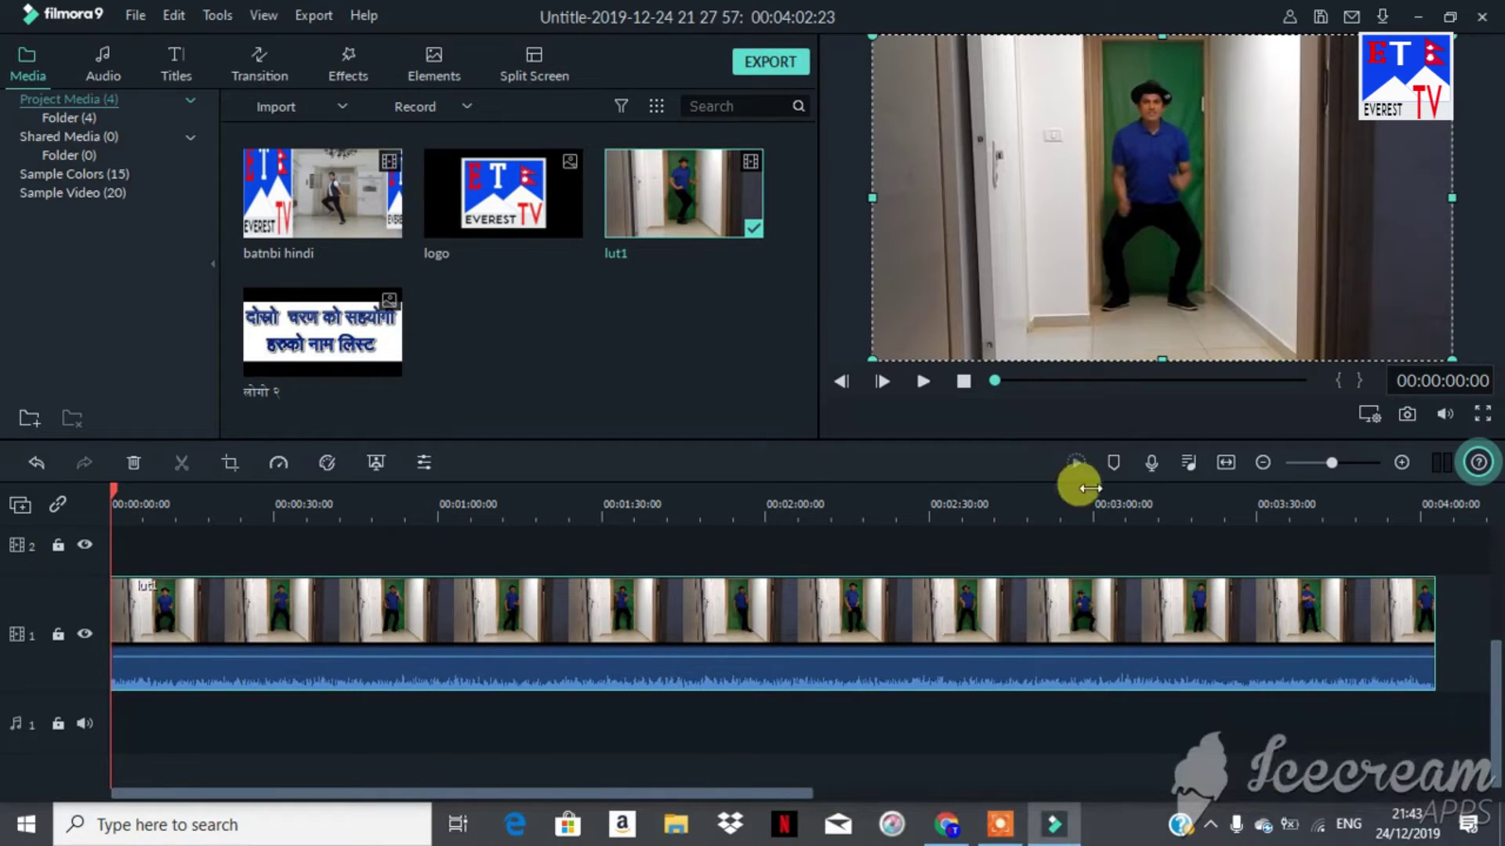
pyautogui.click(924, 384)
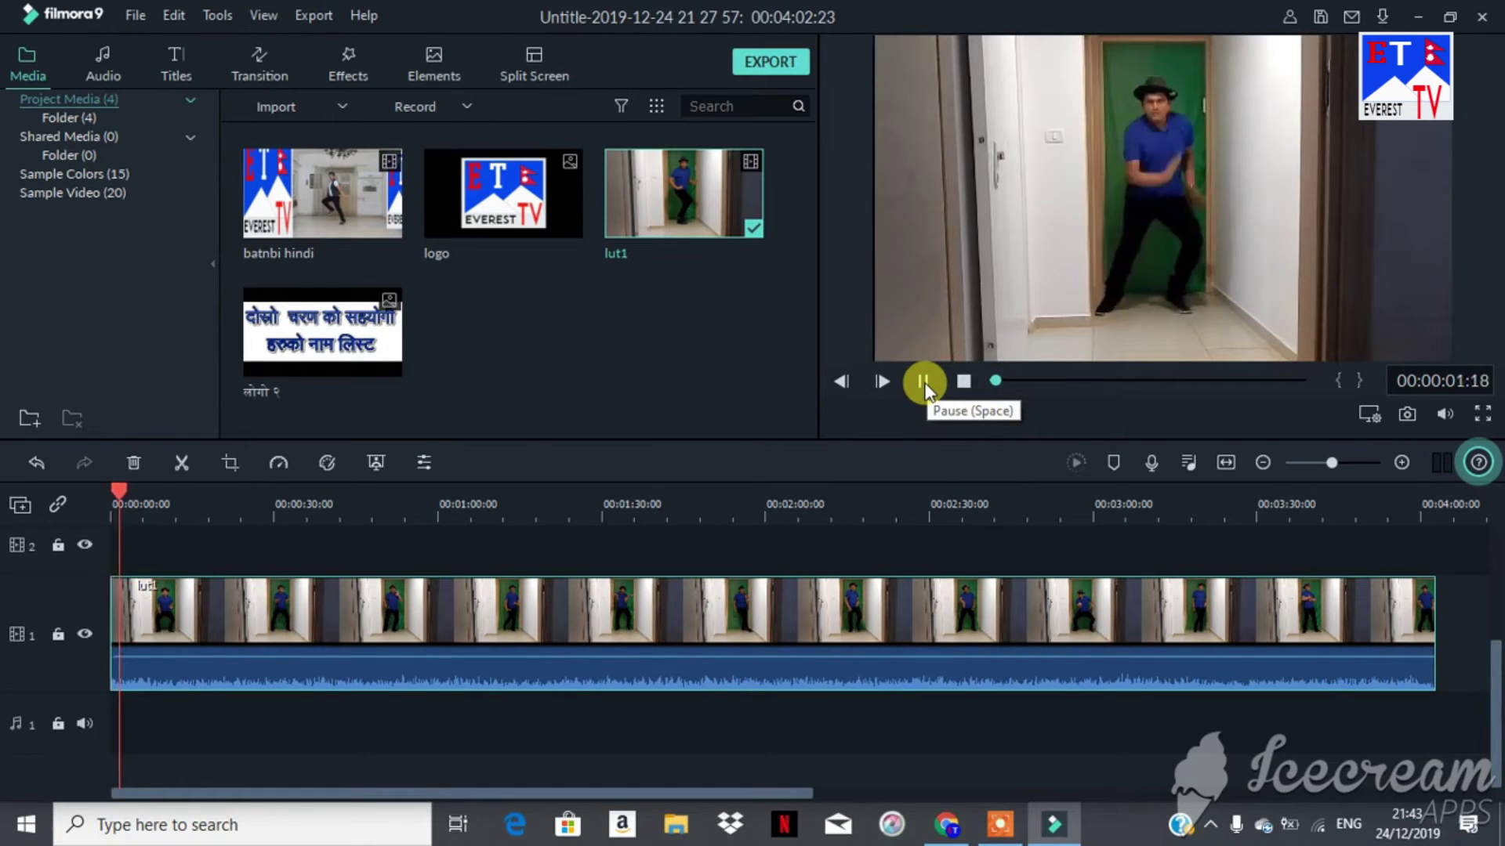
pyautogui.click(924, 383)
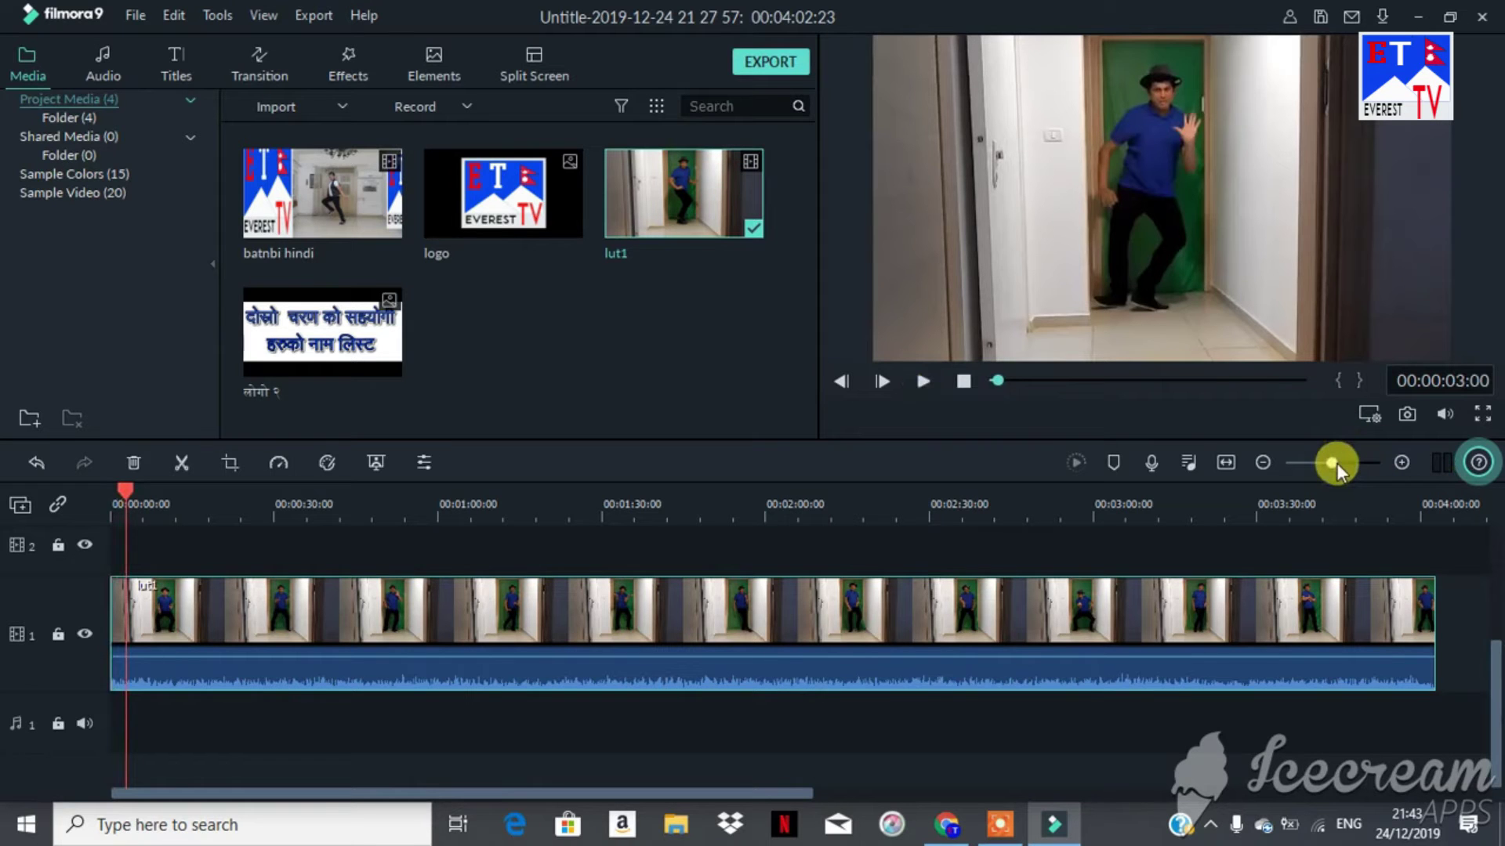
pyautogui.moveTo(1337, 463); pyautogui.dragTo(1329, 463)
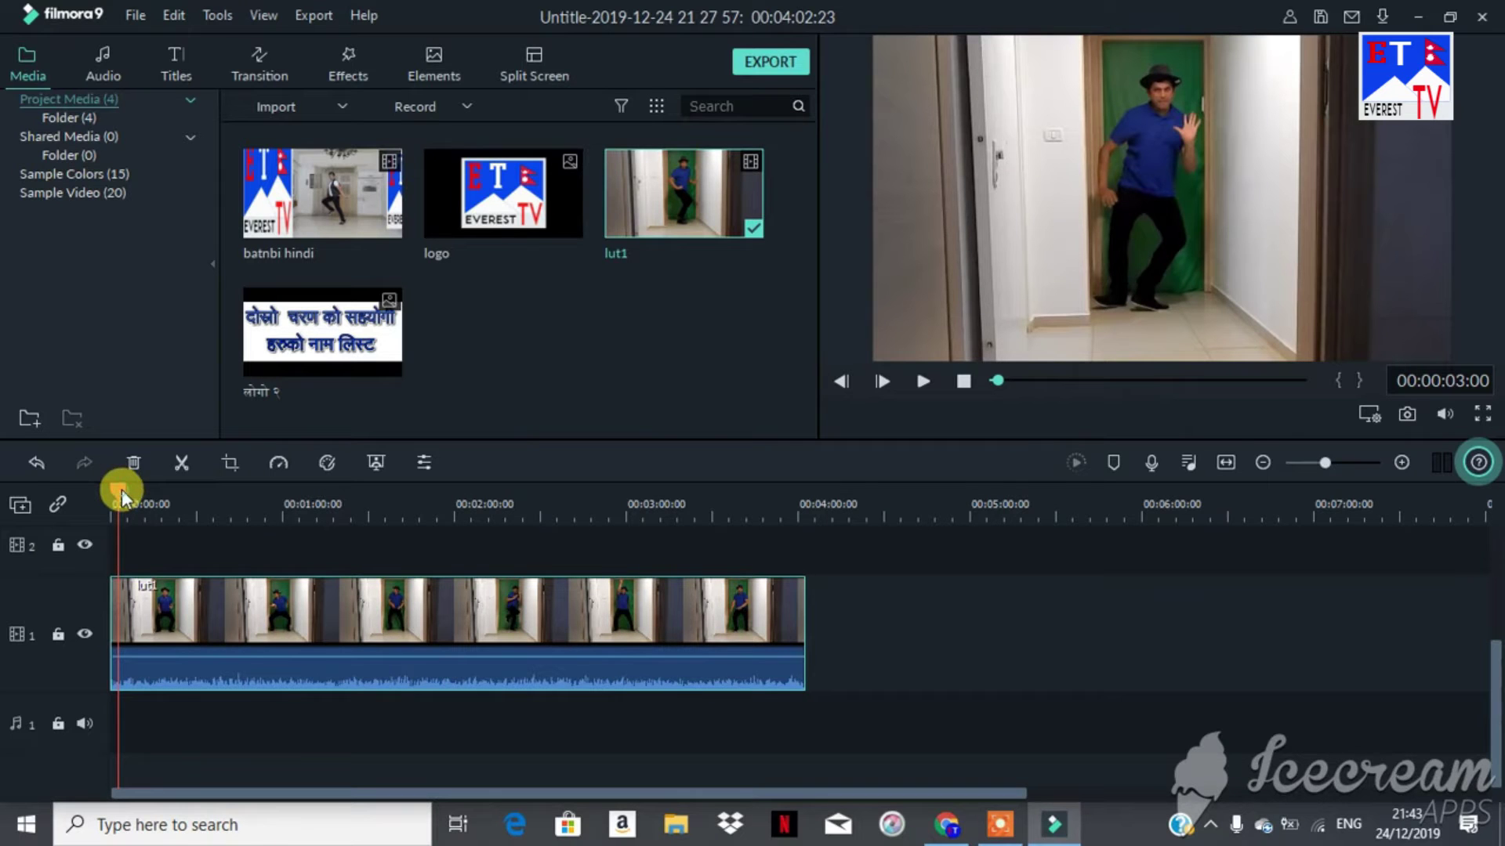
pyautogui.moveTo(121, 489); pyautogui.dragTo(425, 483)
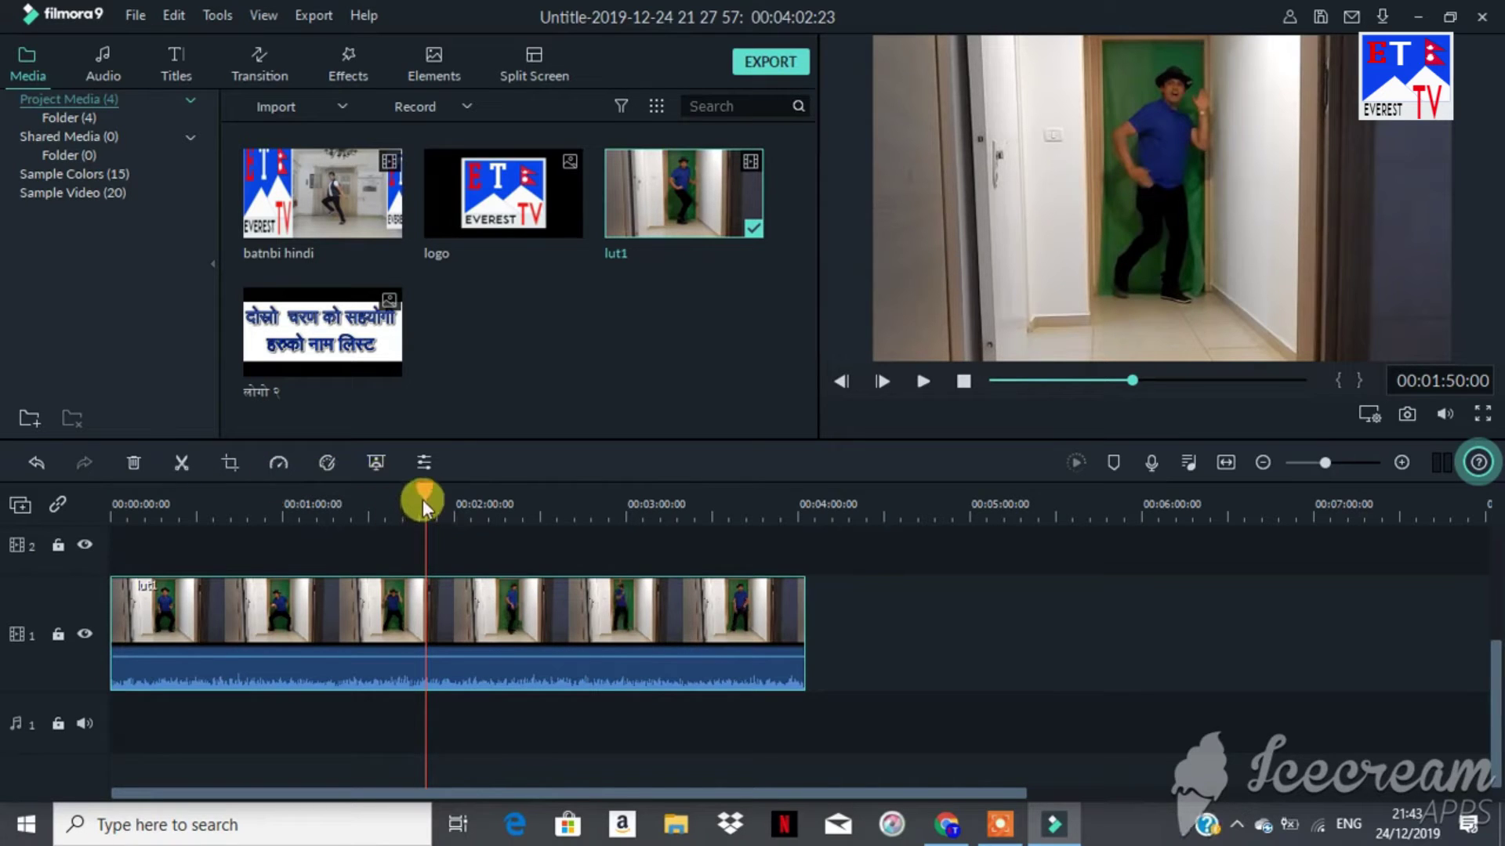
# Step: Split the lut1 clip on track 1 at 1:50
pyautogui.click(178, 462)
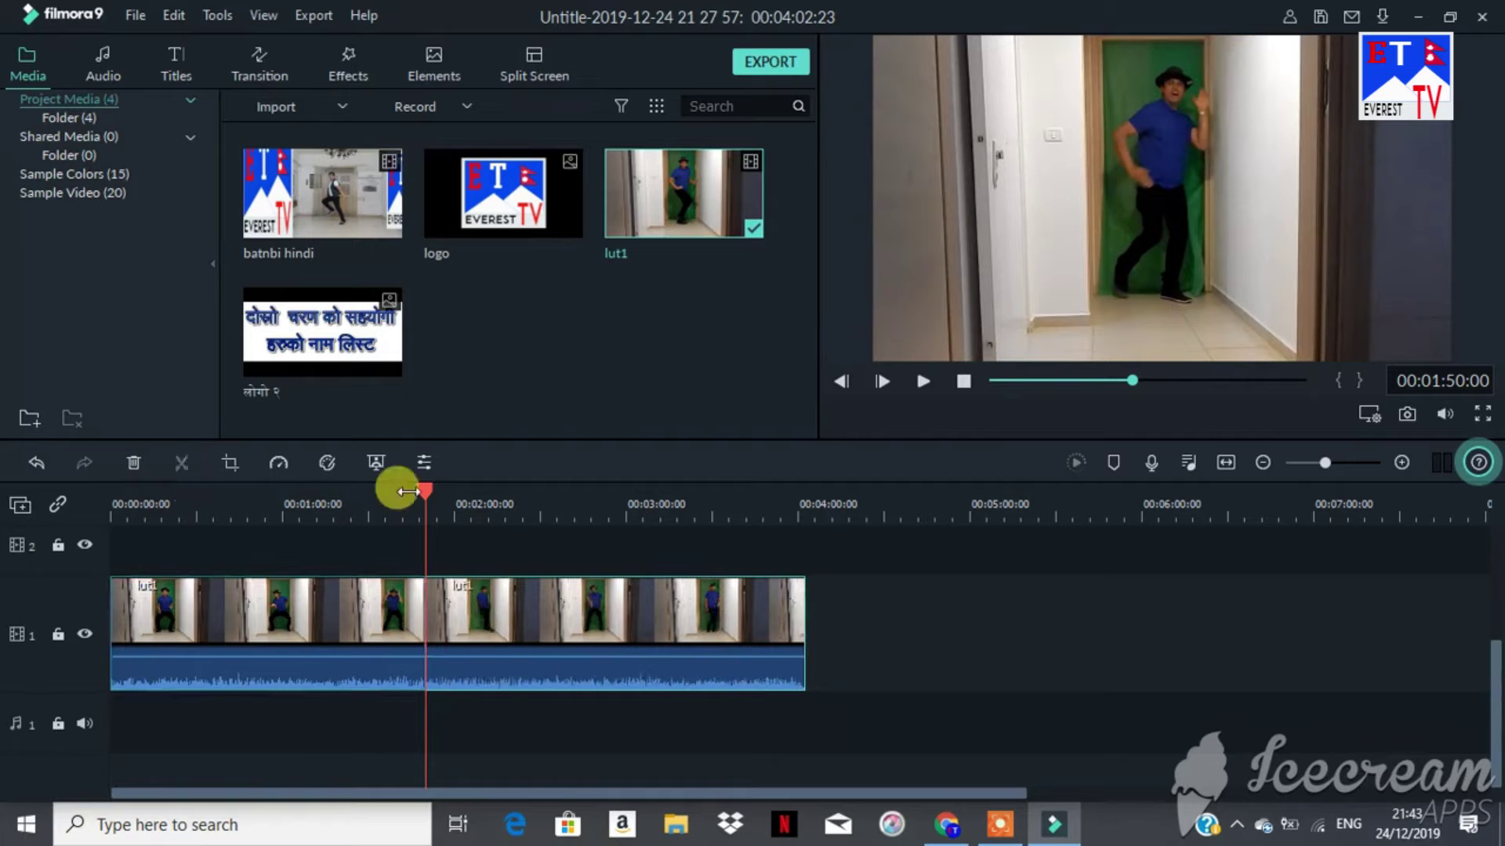
pyautogui.moveTo(426, 490); pyautogui.dragTo(396, 491)
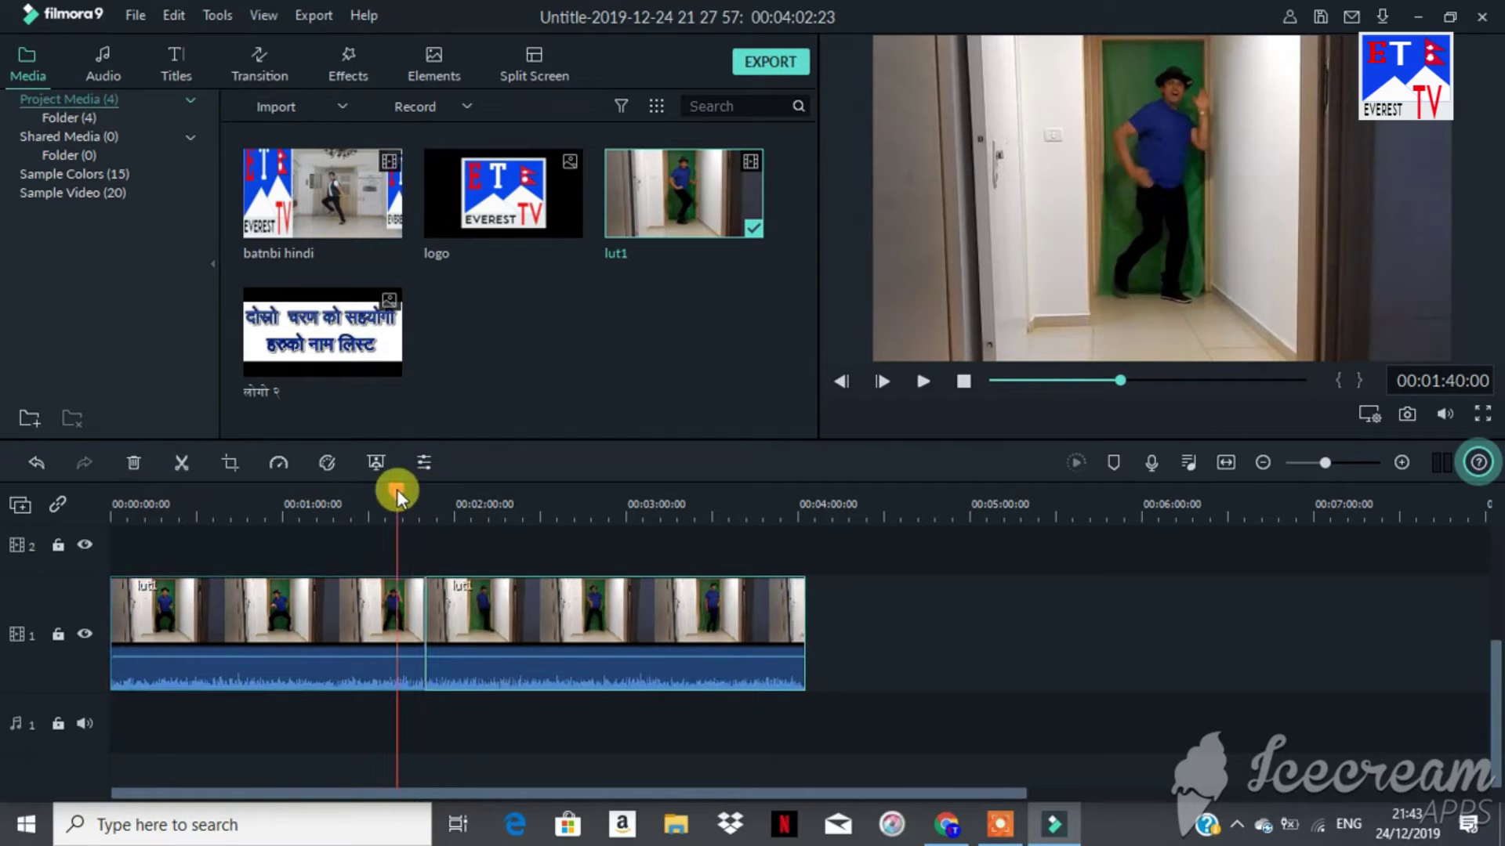
pyautogui.click(257, 595)
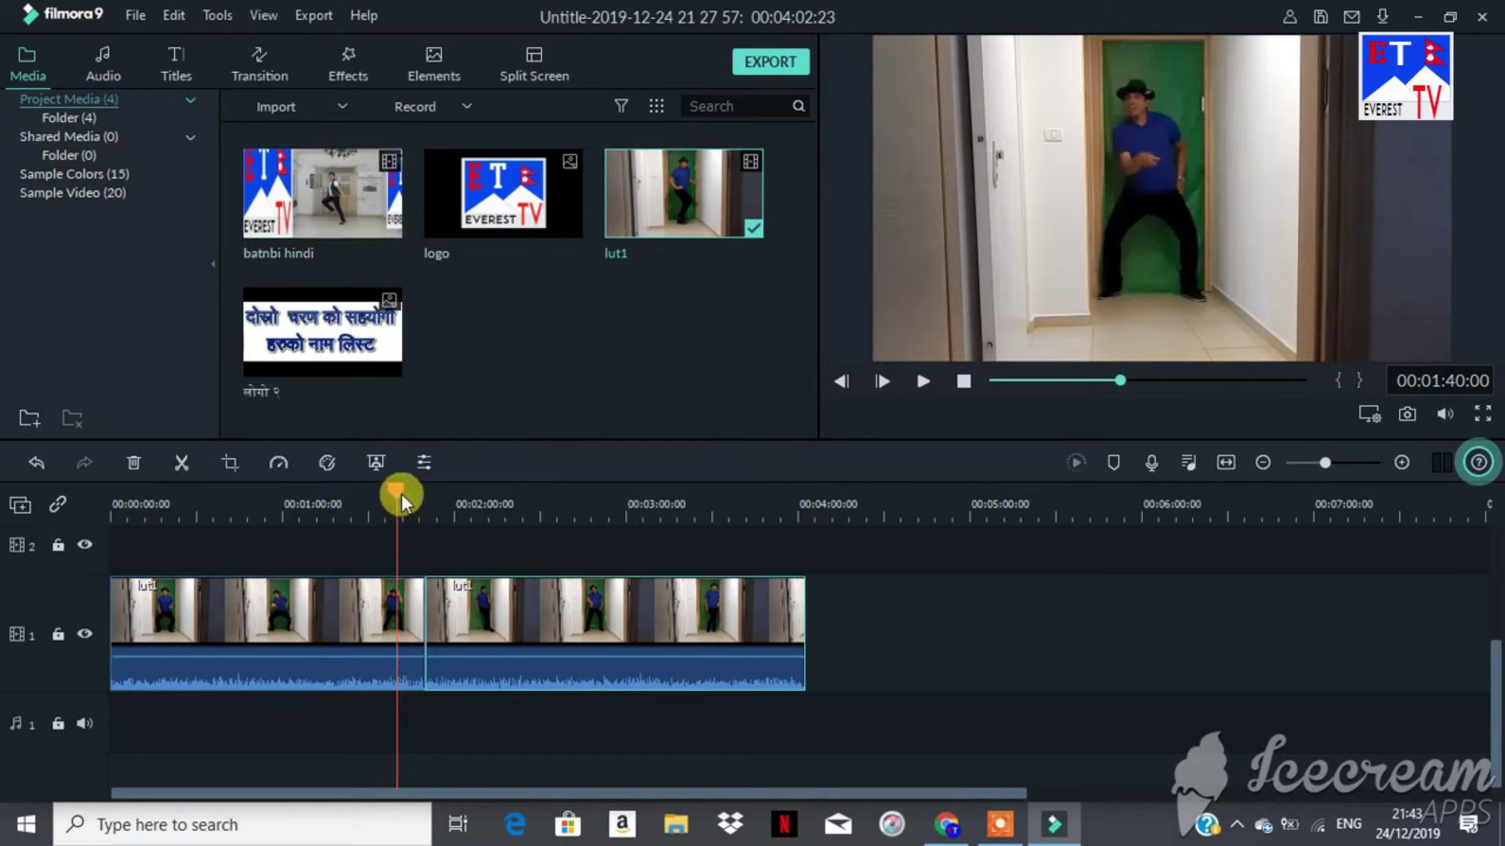
# Step: Delete the first lut1 piece, undo the deletion, and scrub back toward the cut
pyautogui.moveTo(399, 492); pyautogui.dragTo(356, 494)
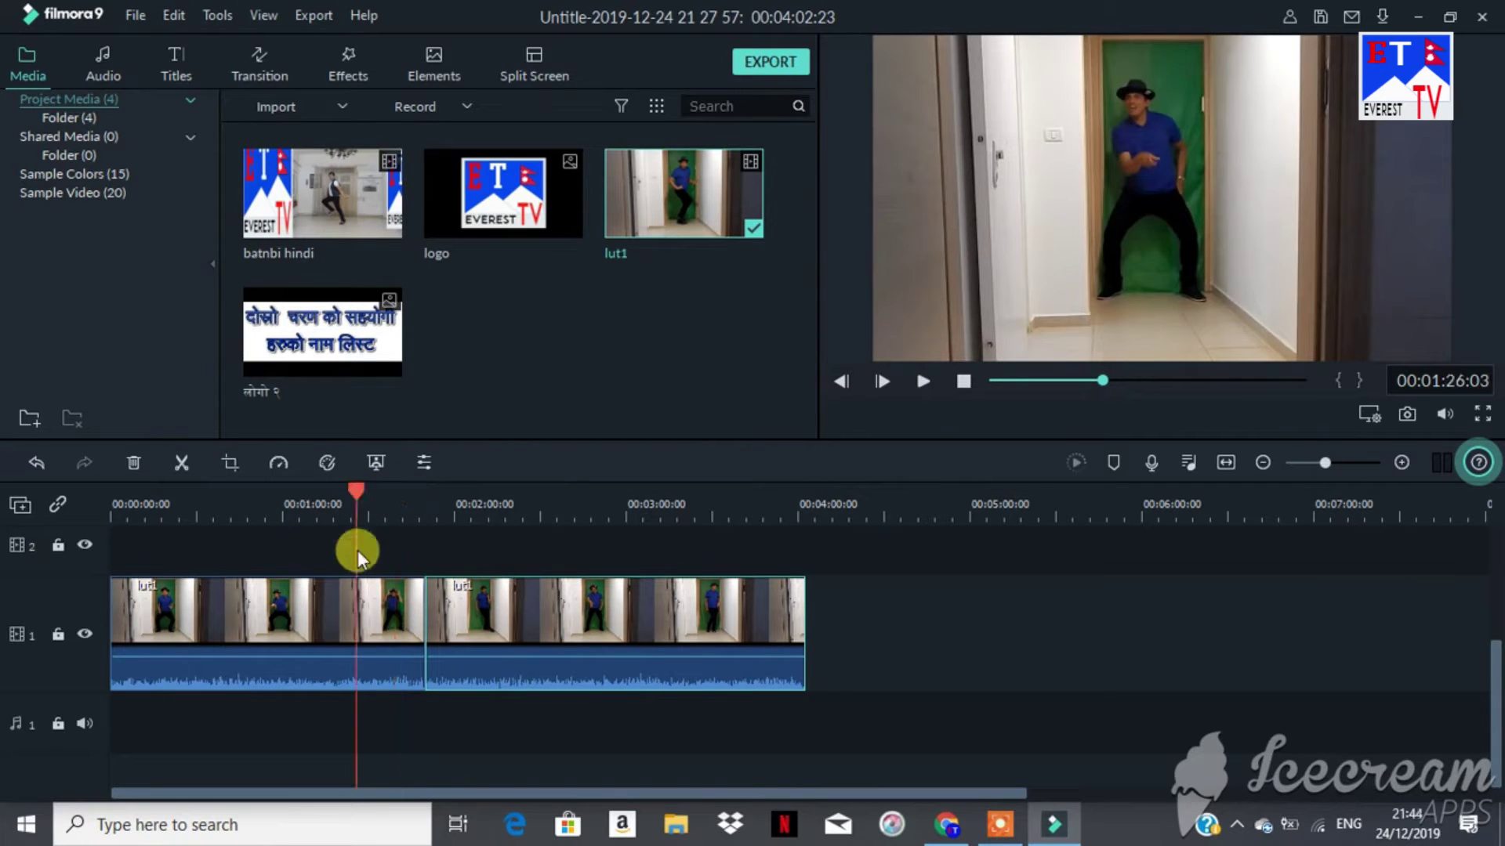
pyautogui.click(361, 599)
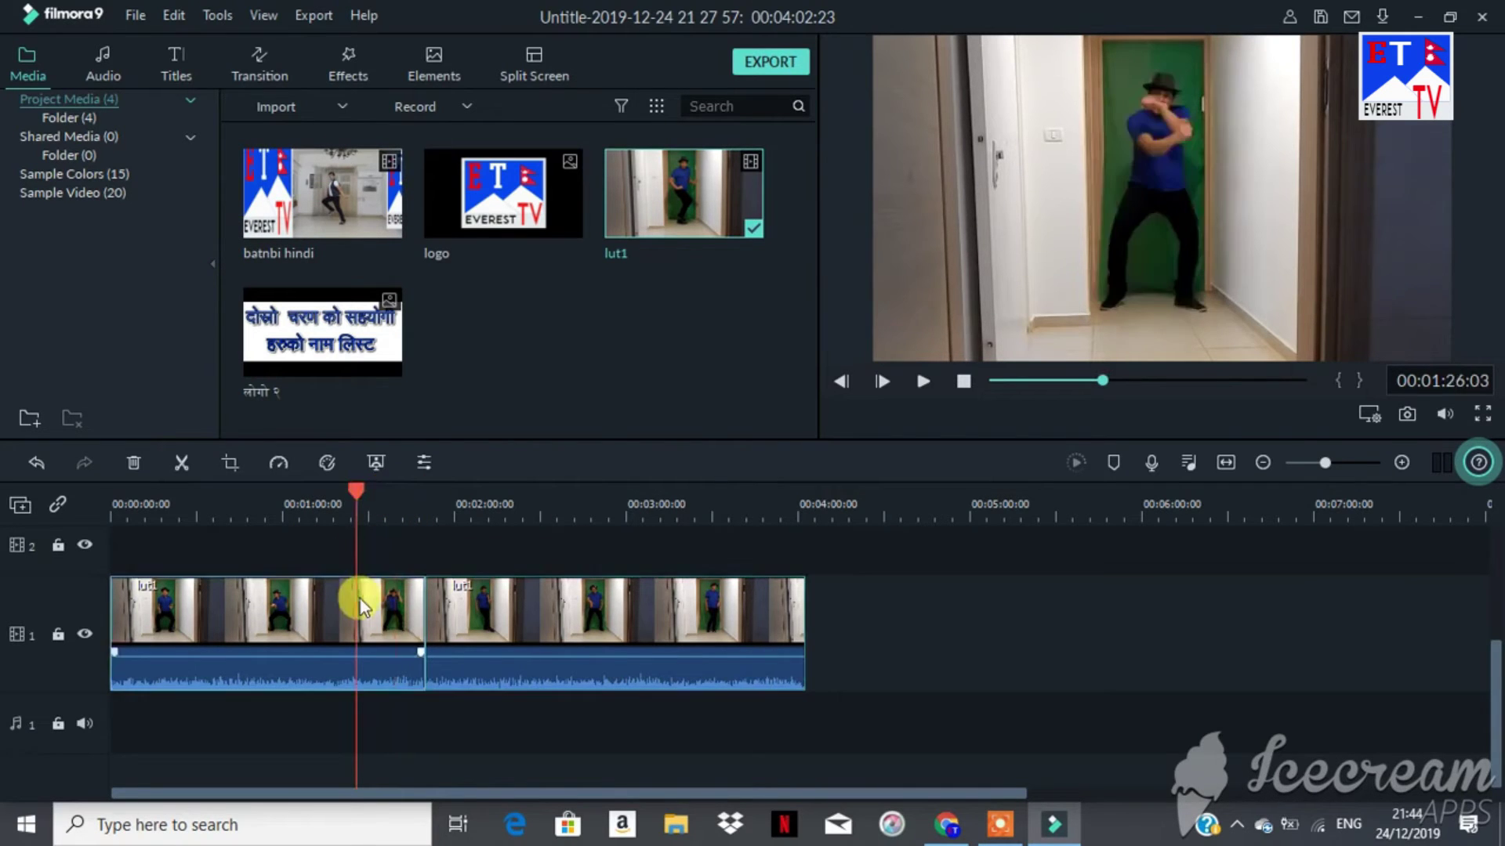
pyautogui.click(133, 461)
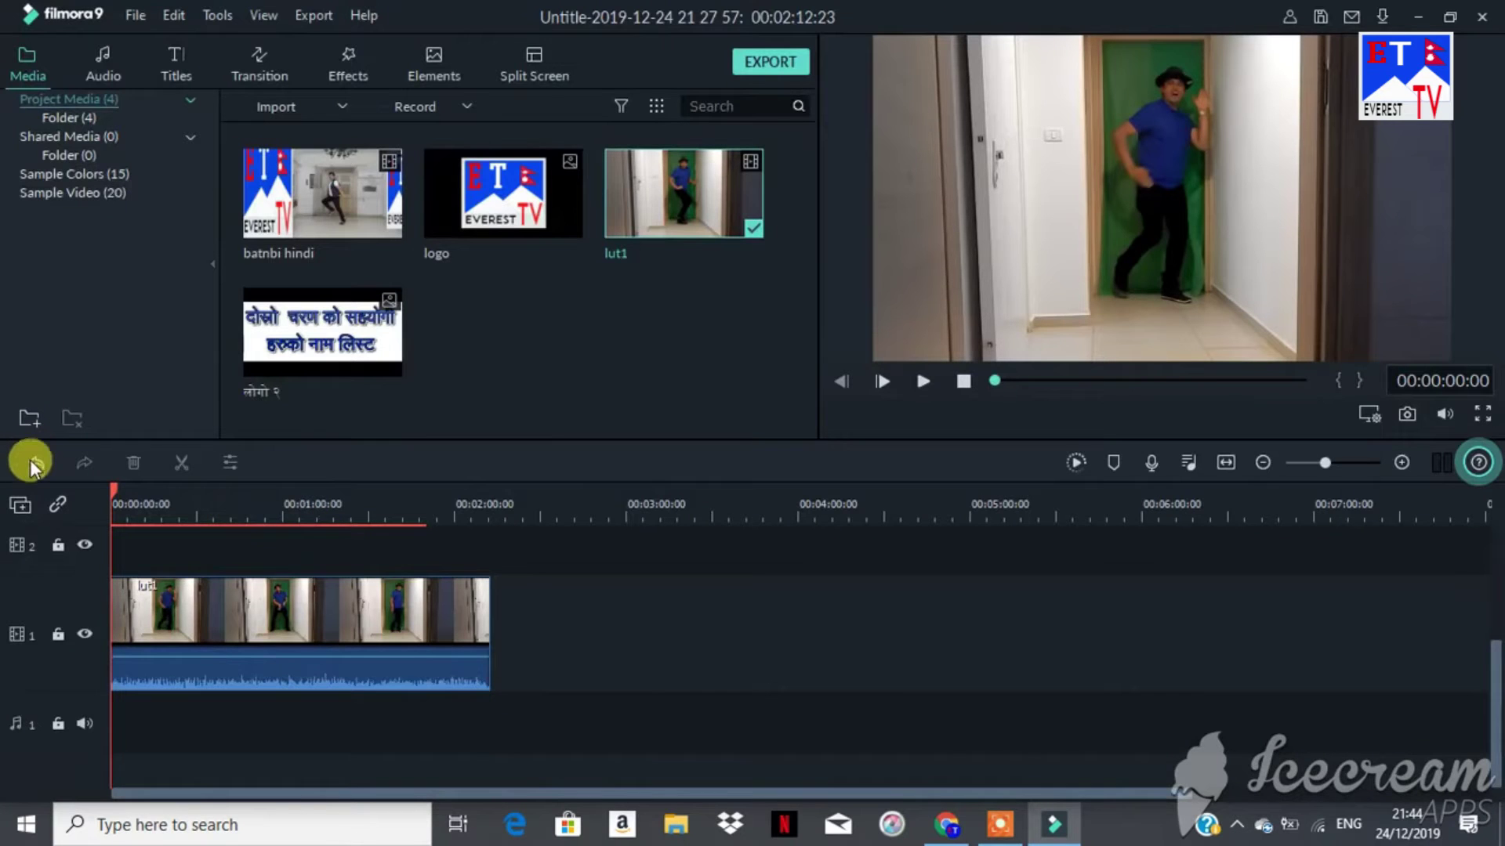
pyautogui.click(31, 464)
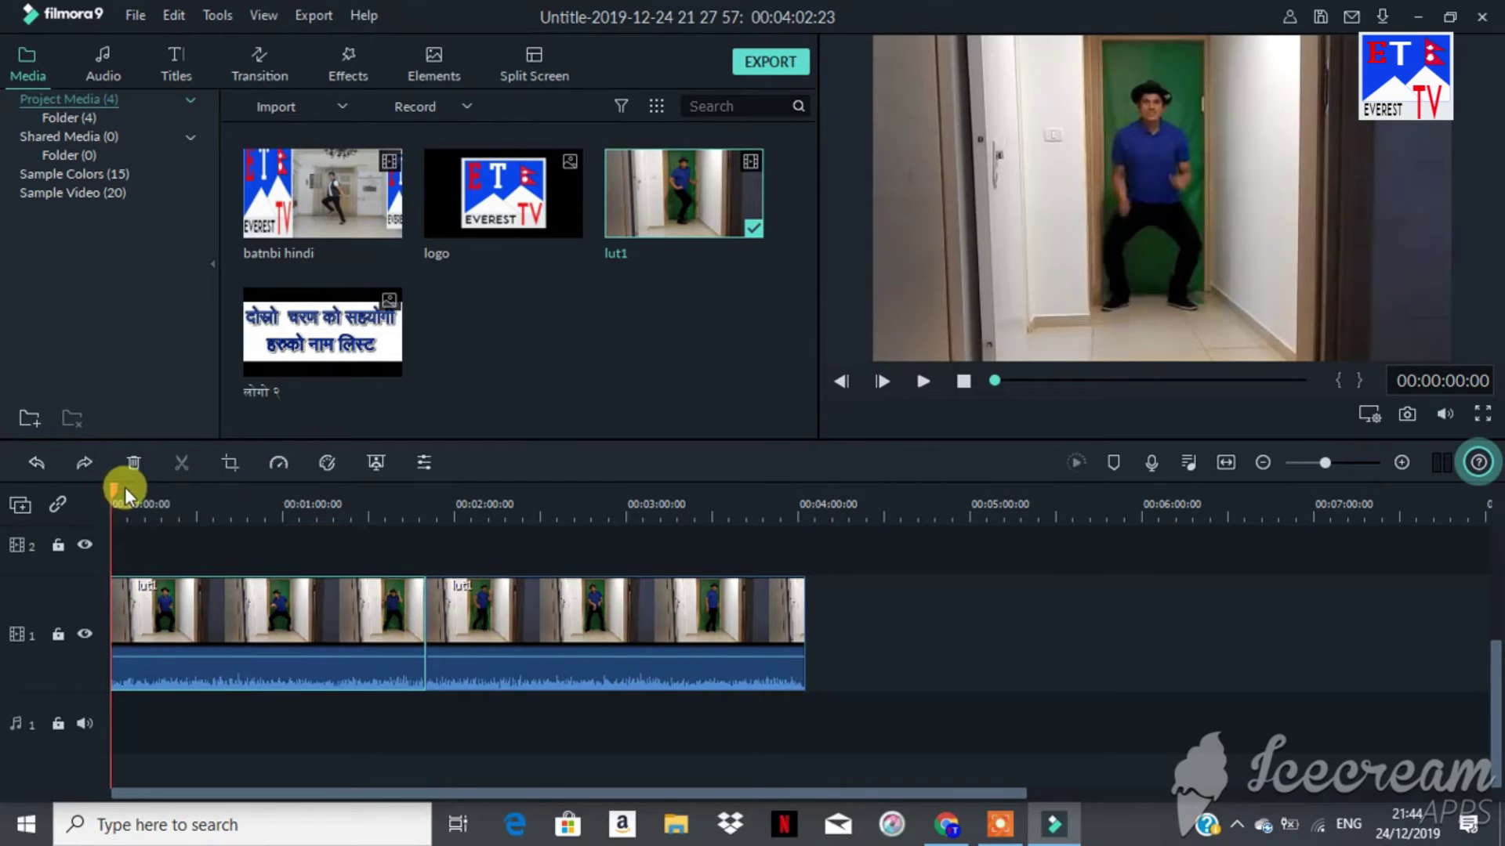
pyautogui.moveTo(111, 486); pyautogui.dragTo(417, 509)
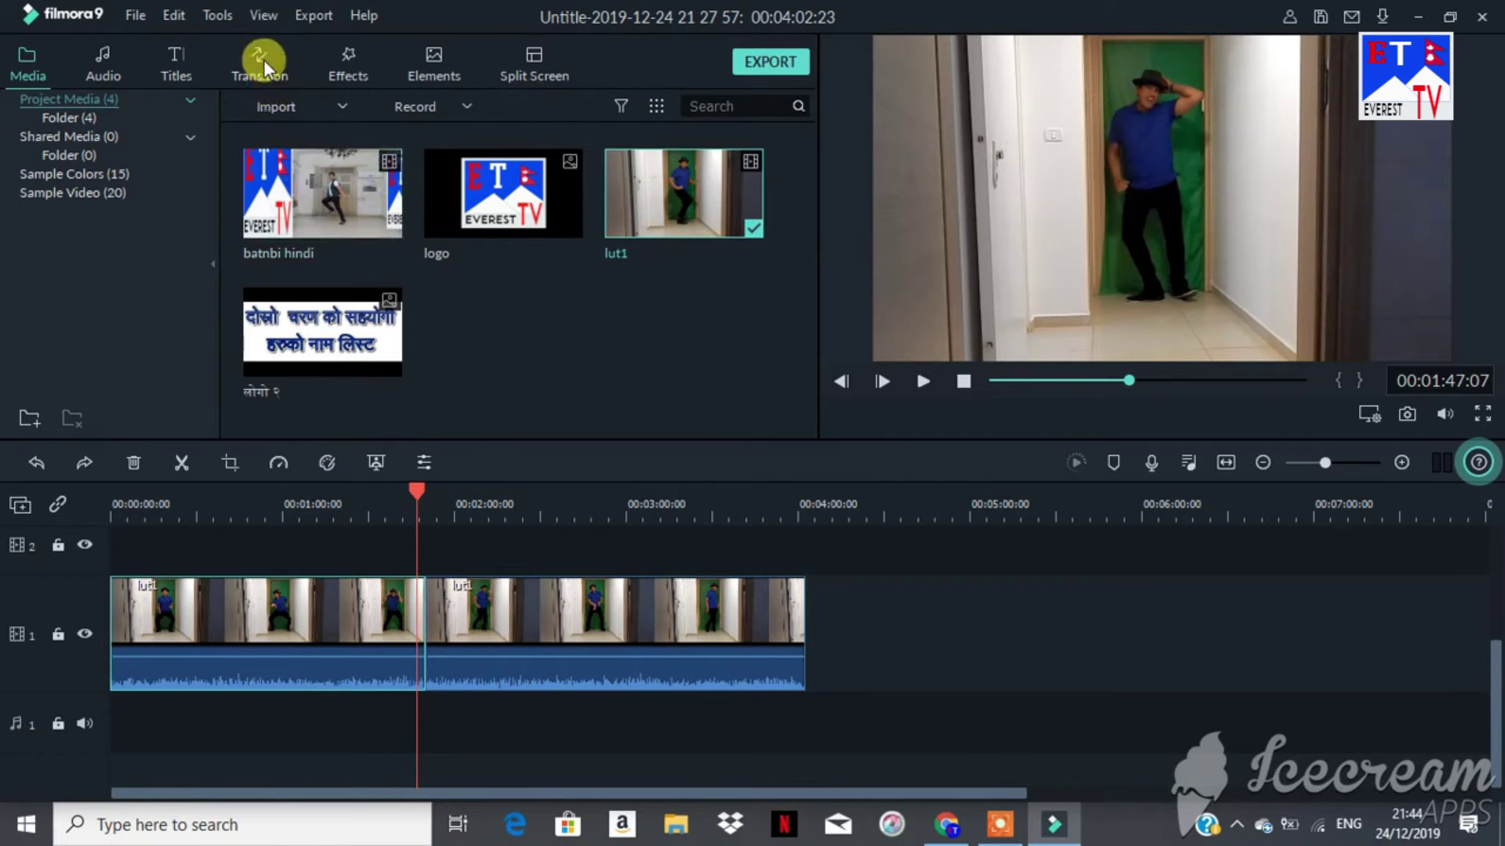
pyautogui.click(263, 60)
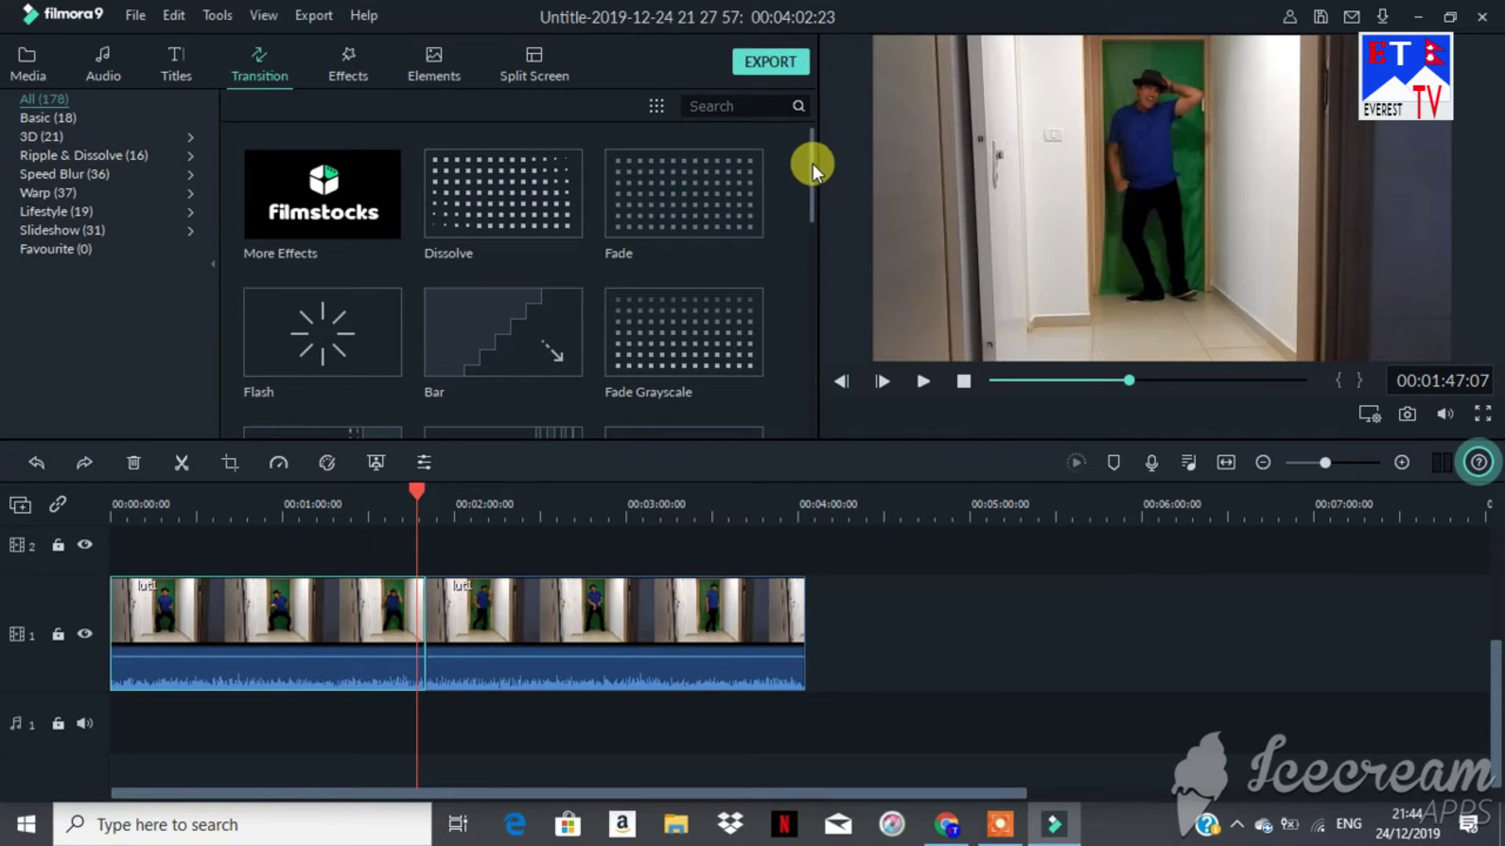
# Step: Drop the Cube transition onto the cut between the two lut1 clips and preview it
pyautogui.moveTo(812, 163); pyautogui.dragTo(816, 204)
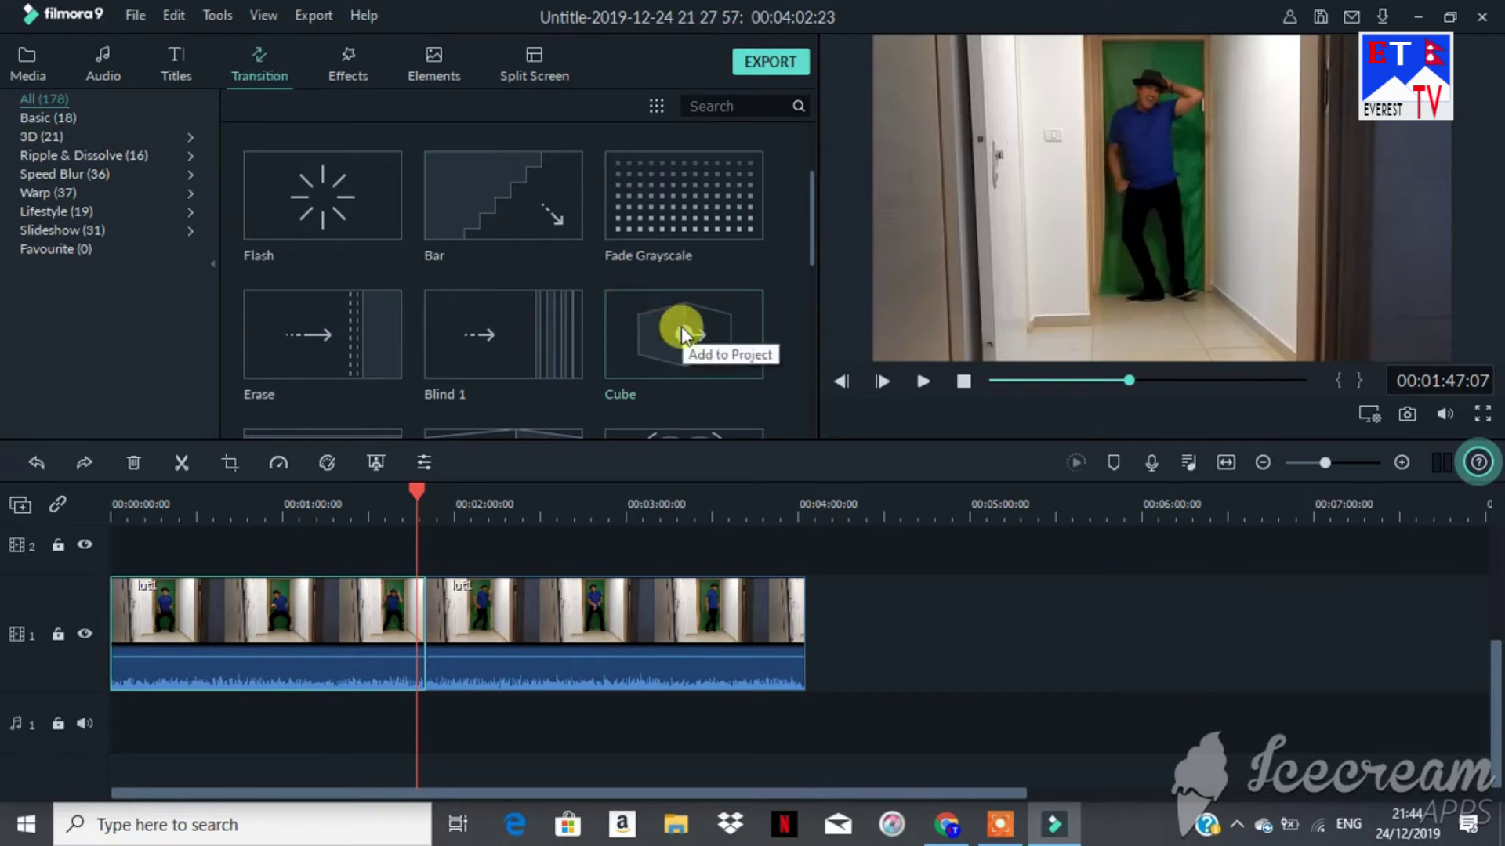
pyautogui.moveTo(681, 333); pyautogui.dragTo(576, 622)
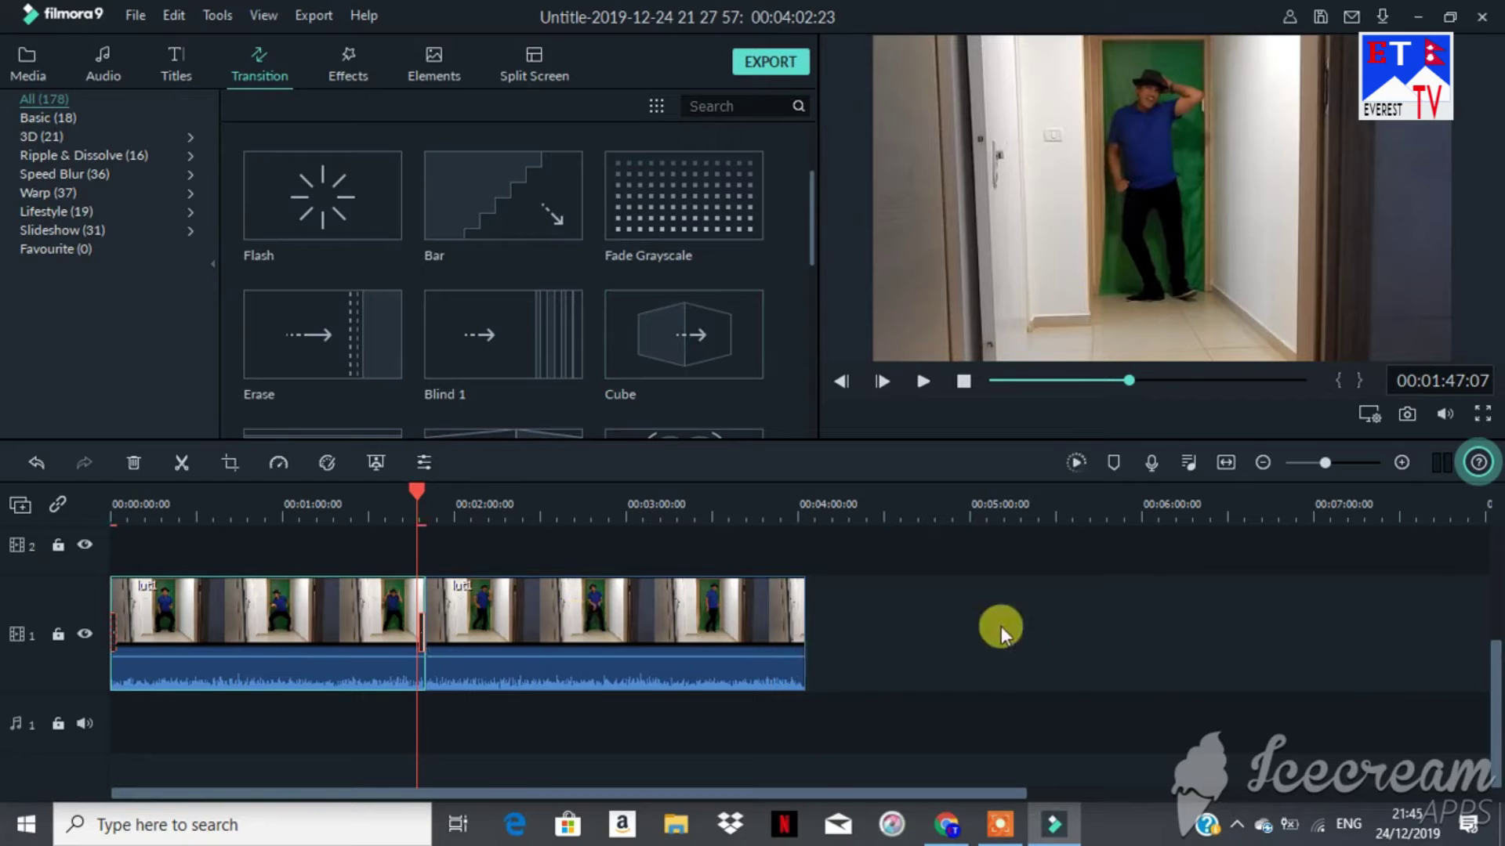
pyautogui.click(923, 381)
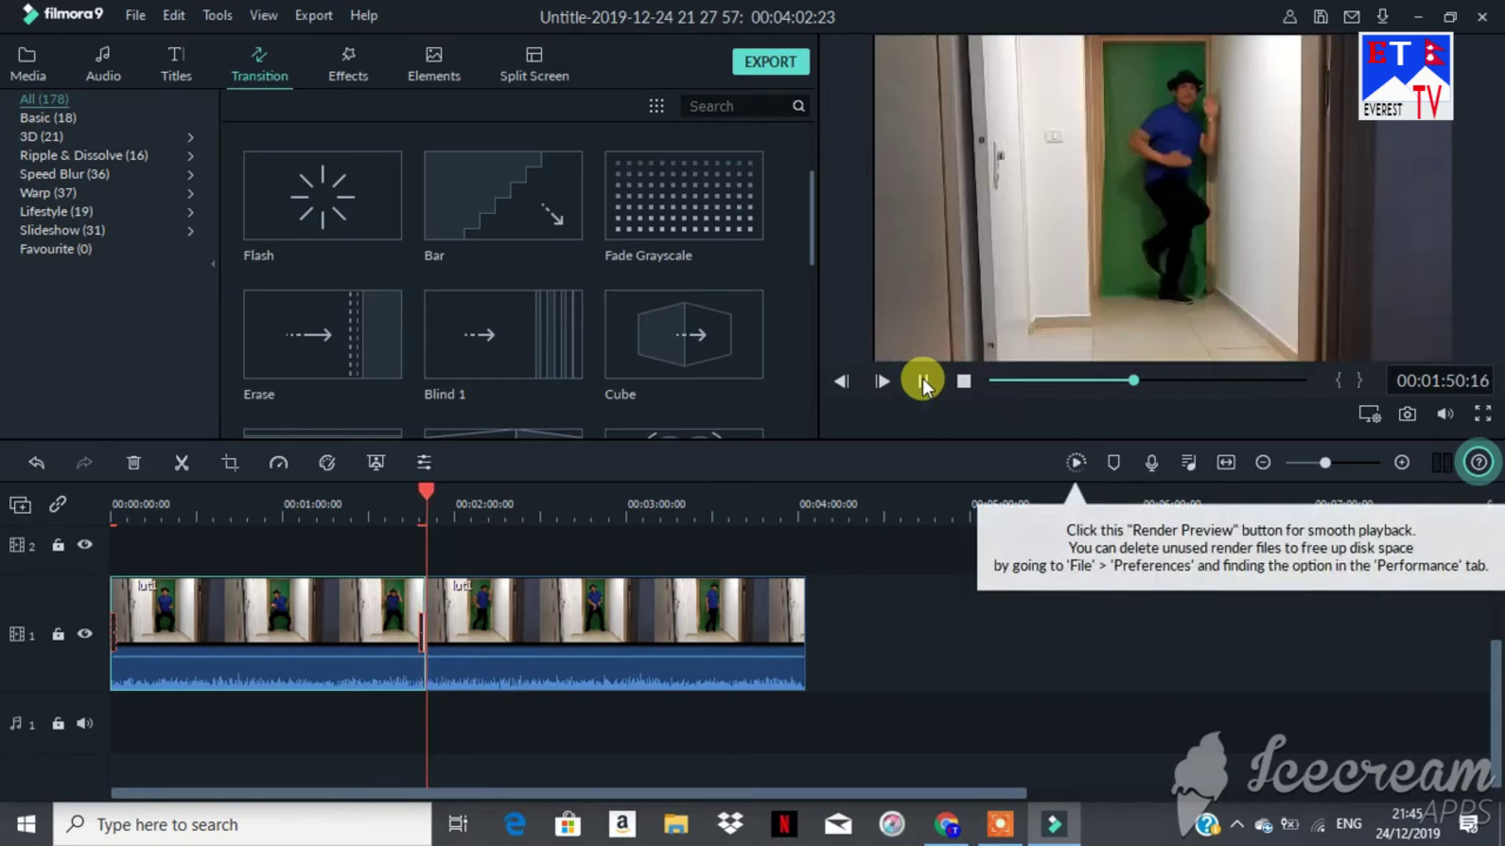
pyautogui.click(923, 380)
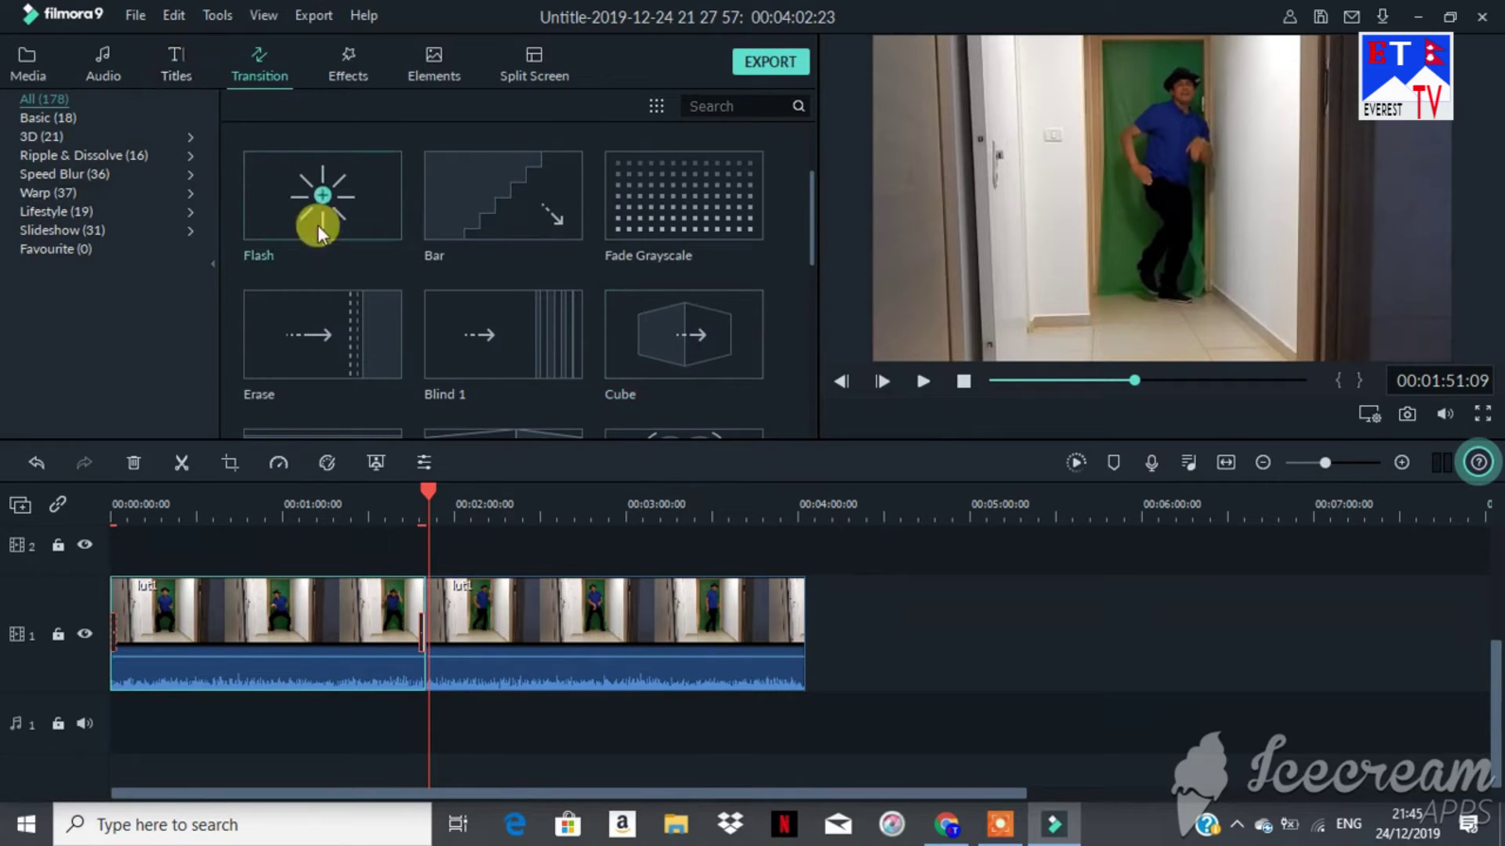
pyautogui.moveTo(431, 487); pyautogui.dragTo(112, 524)
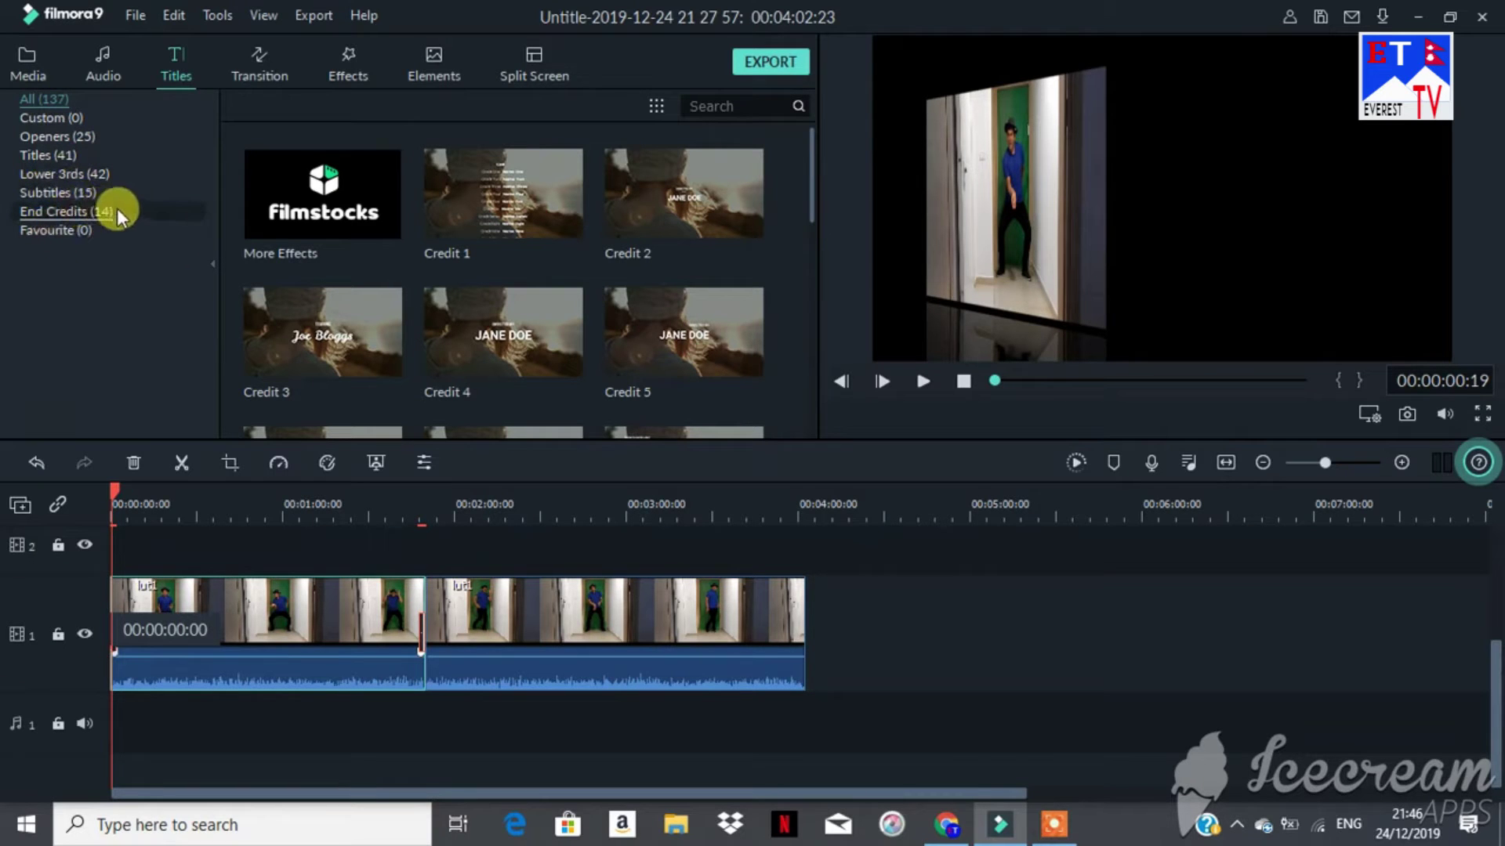
# Step: Add the Credit 3 title to the start of track 2 and view it at 2 seconds
pyautogui.click(58, 121)
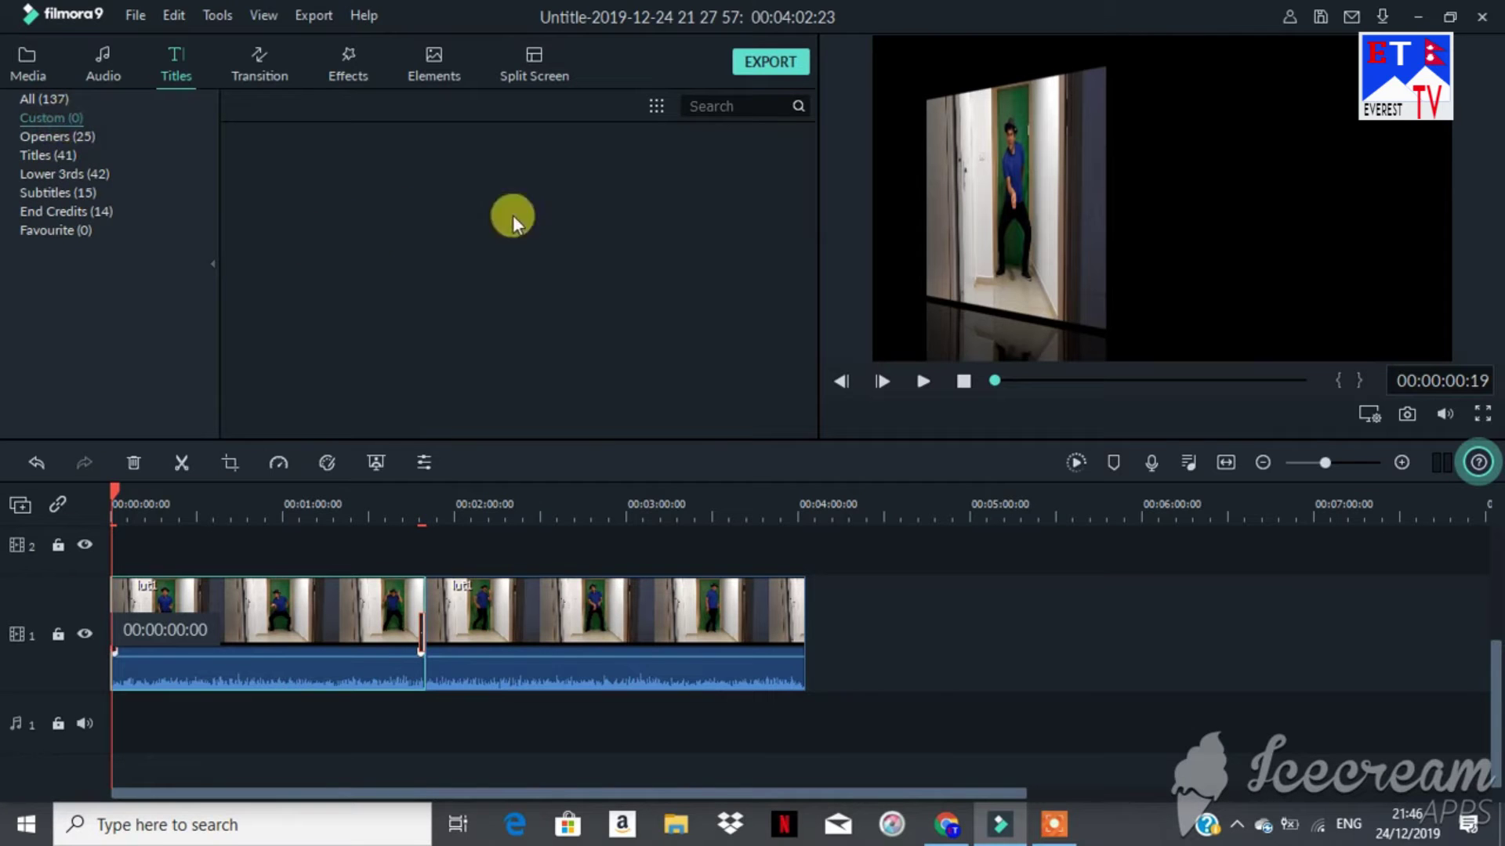
pyautogui.click(65, 157)
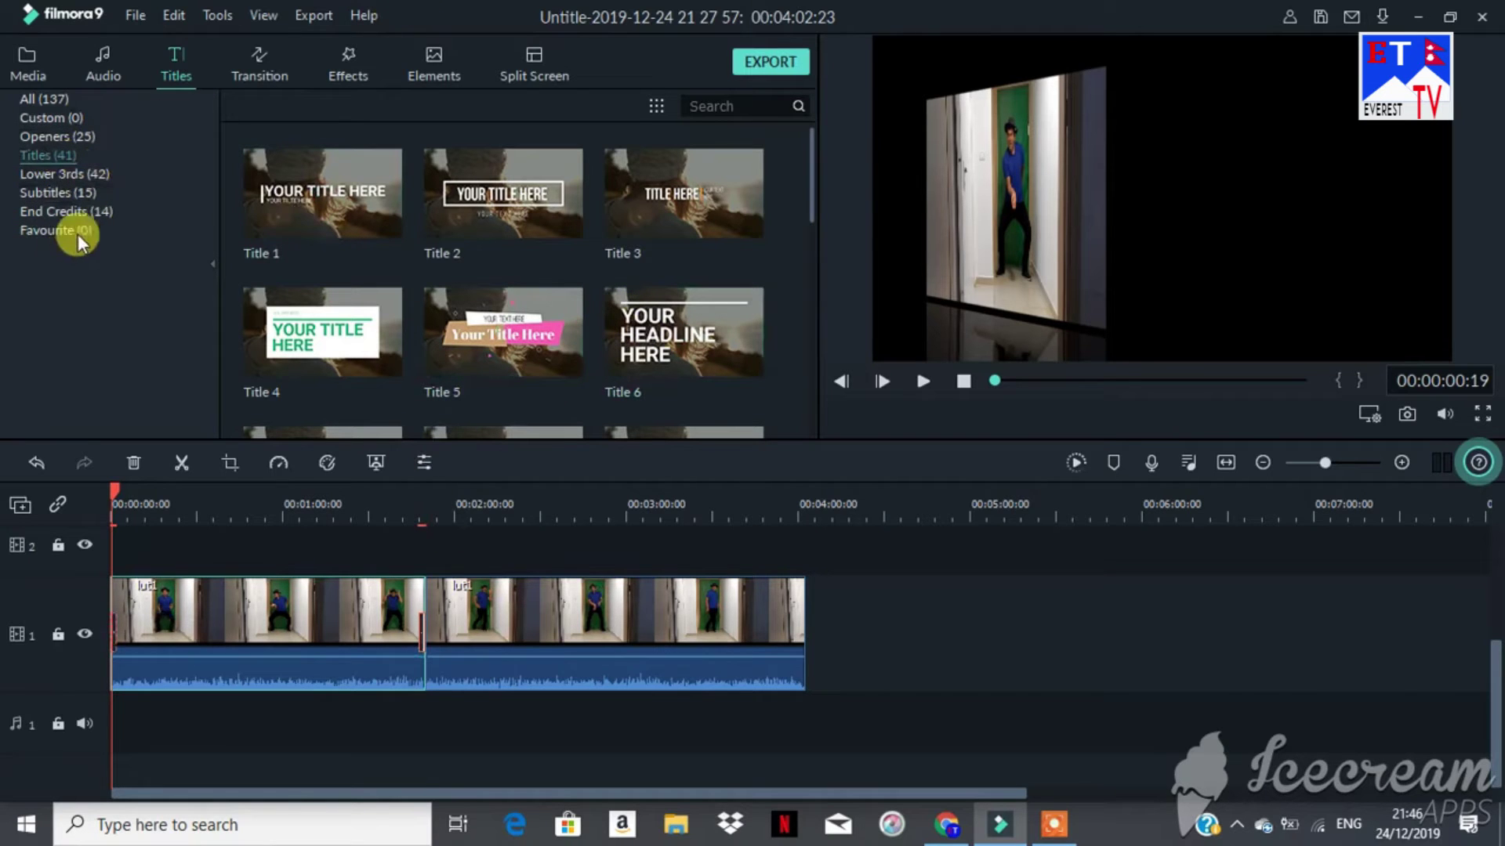
pyautogui.click(54, 99)
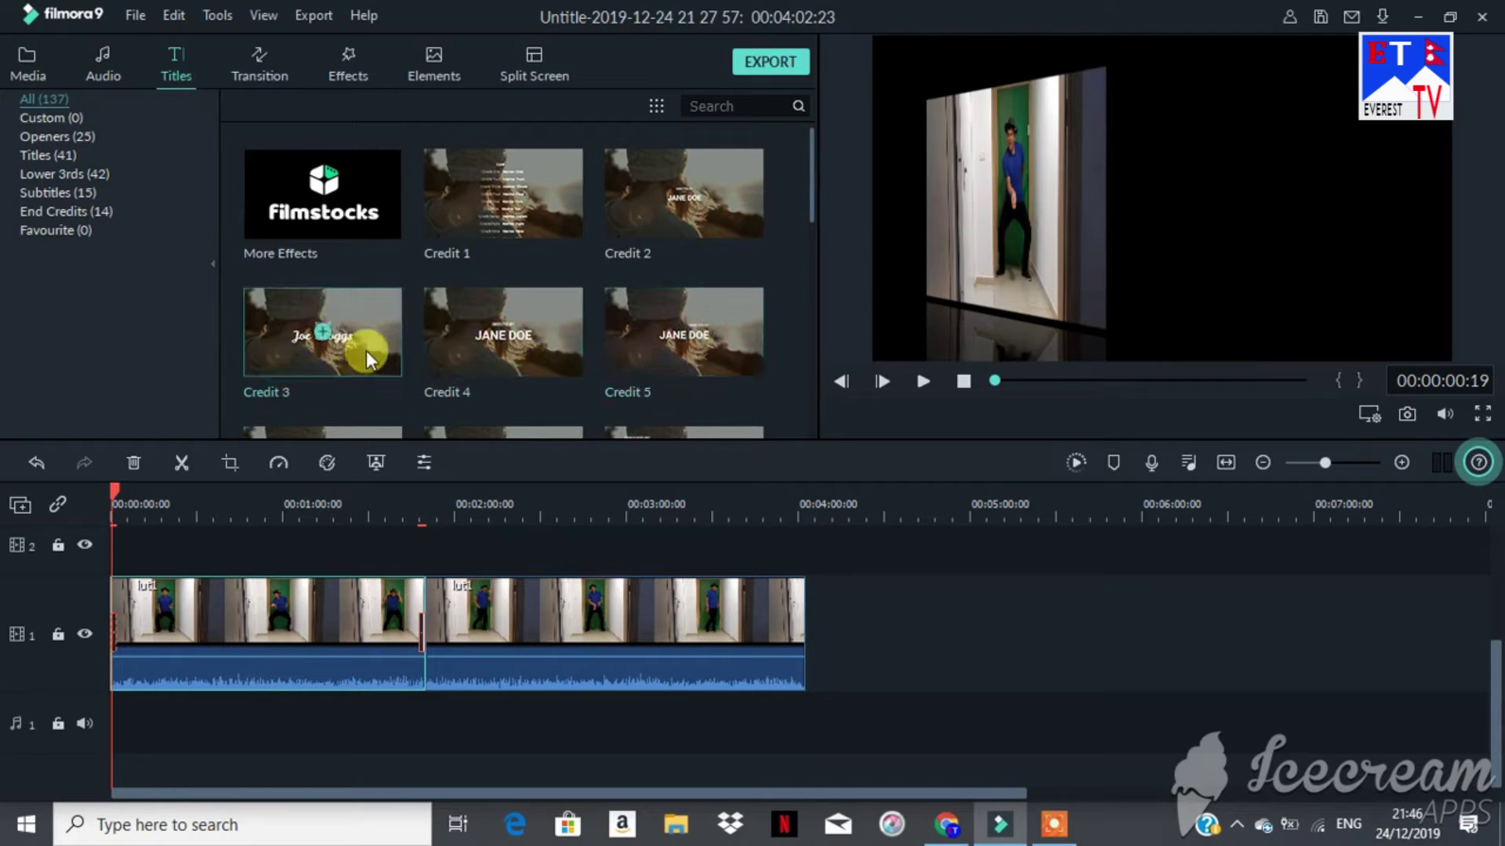
pyautogui.click(324, 332)
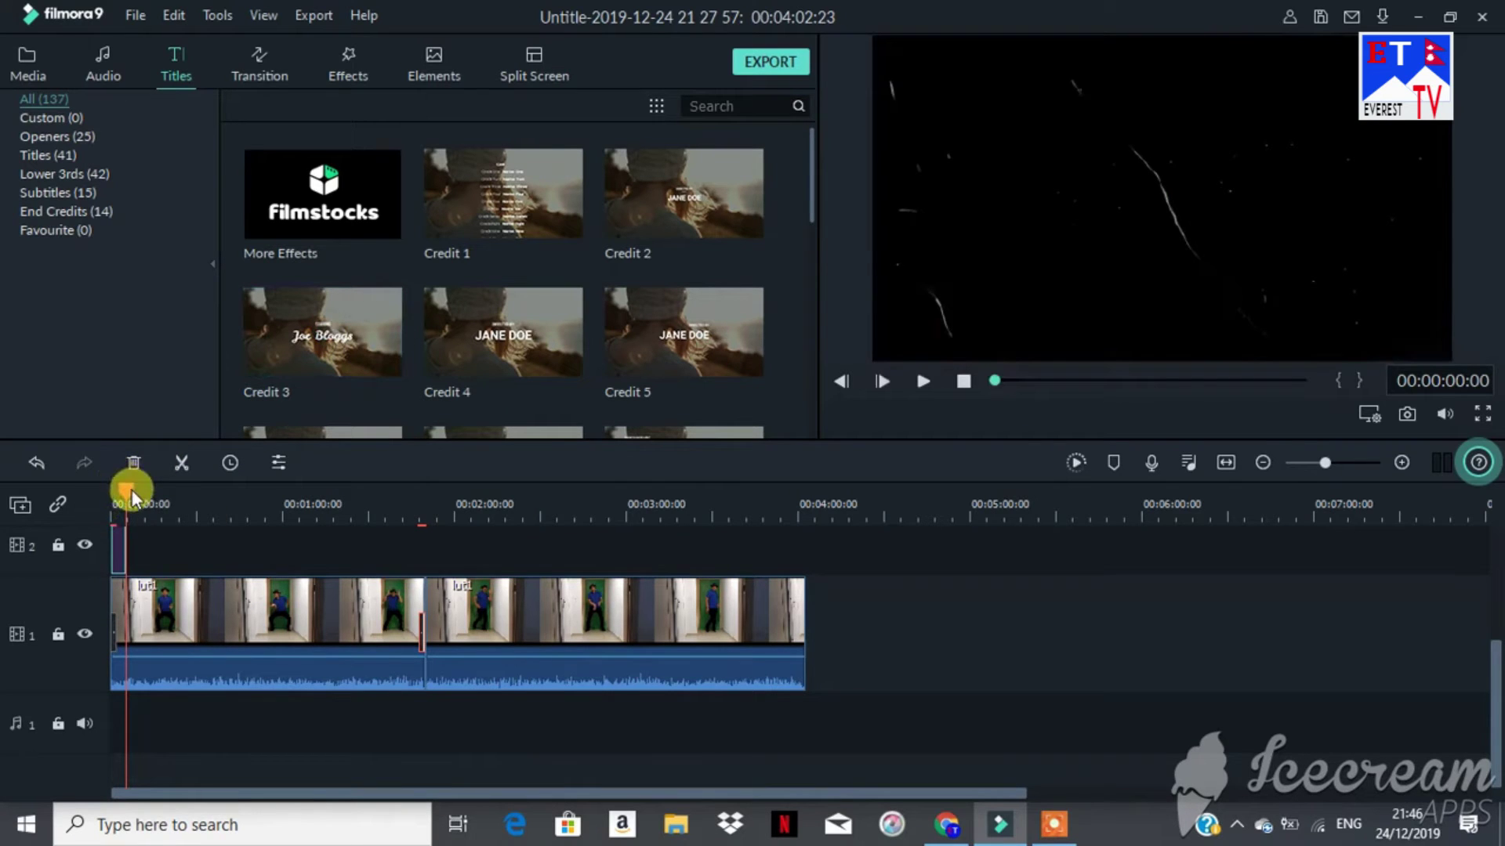
pyautogui.moveTo(132, 490); pyautogui.dragTo(116, 489)
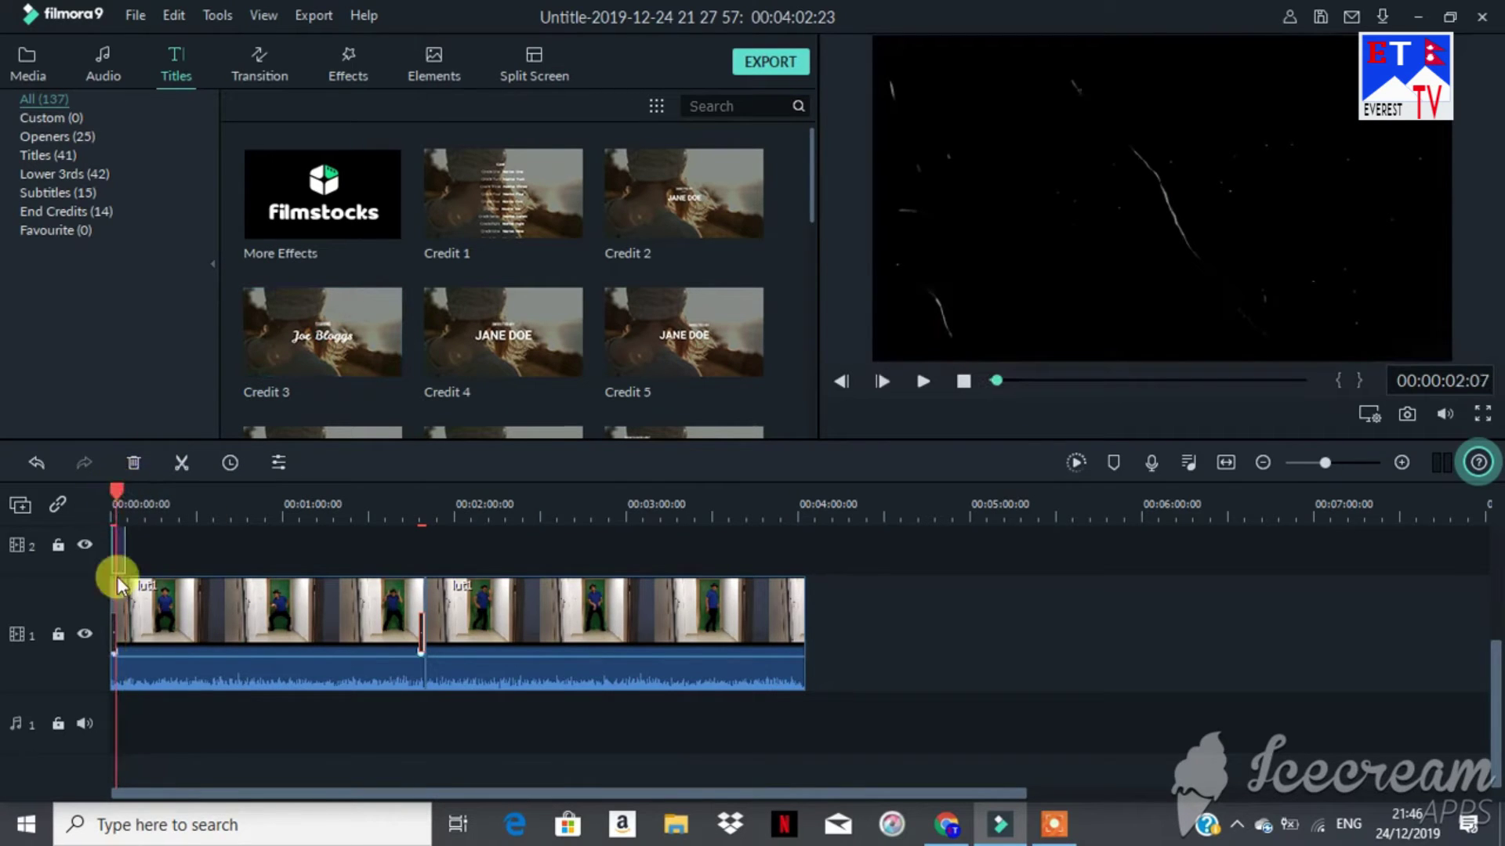
pyautogui.click(118, 550)
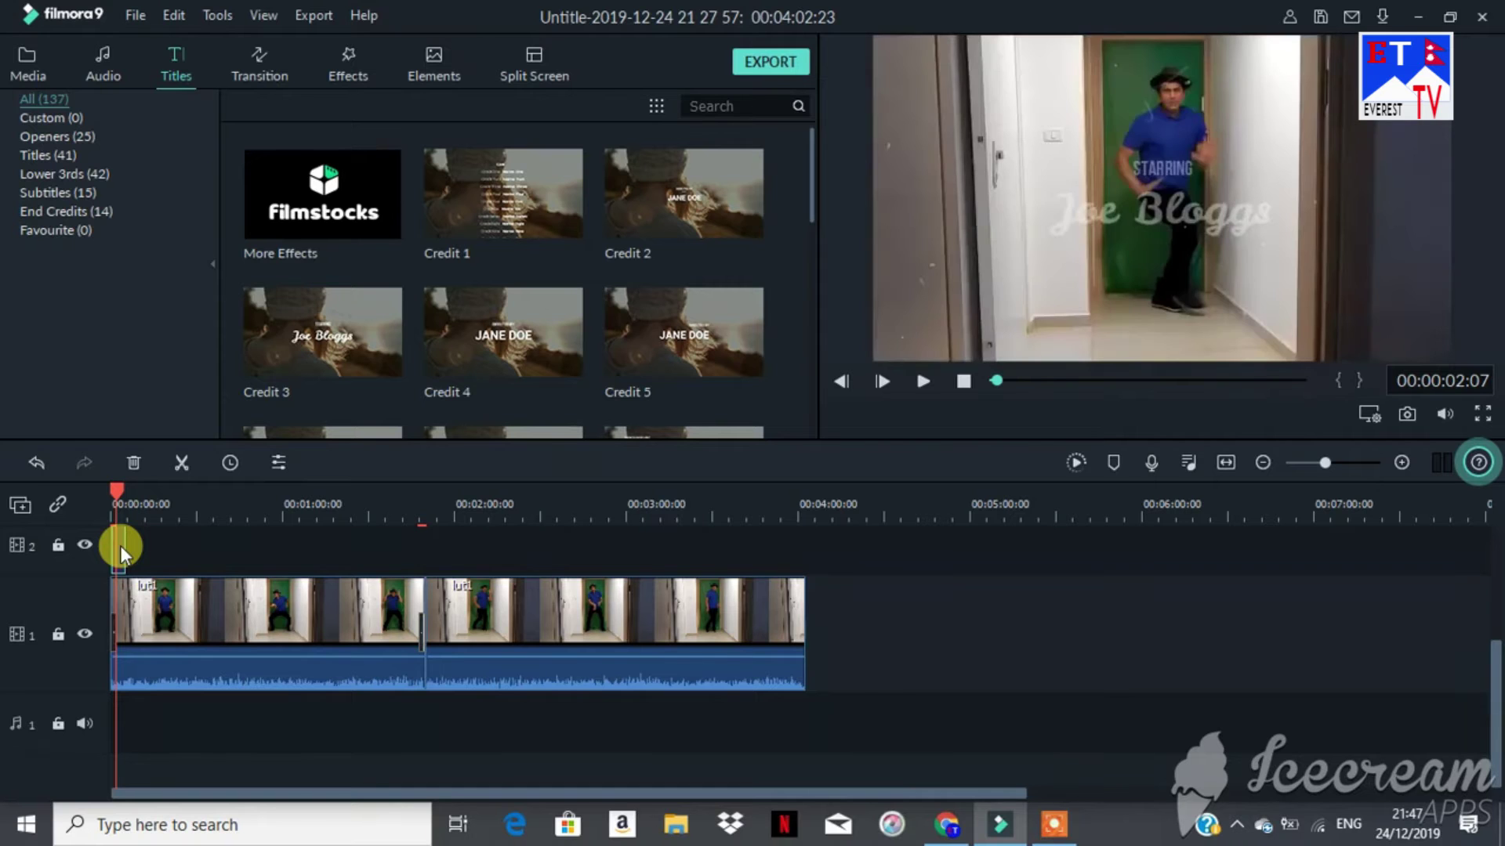
# Step: Erase the Credit 3 title's placeholder credit text, then switch to advanced text editing
pyautogui.doubleClick(120, 546)
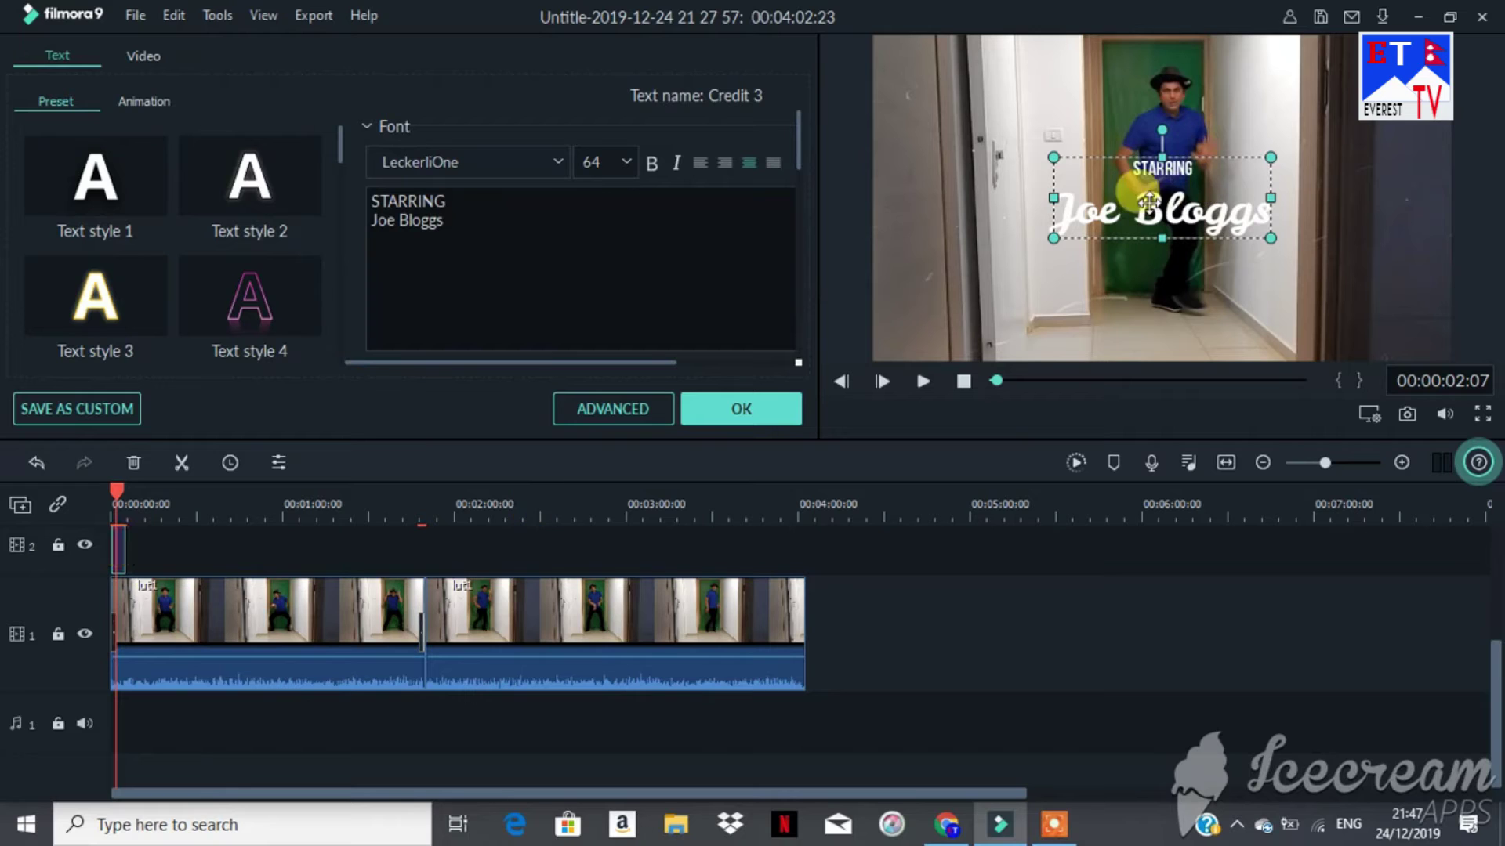
pyautogui.click(446, 220)
pyautogui.press('BackSpace')
pyautogui.press('BackSpace')
pyautogui.press('BackSpace')
pyautogui.press('BackSpace')
pyautogui.press('BackSpace')
pyautogui.press('BackSpace')
pyautogui.press('BackSpace')
pyautogui.press('BackSpace')
pyautogui.press('BackSpace')
pyautogui.press('BackSpace')
pyautogui.press('BackSpace')
pyautogui.press('BackSpace')
pyautogui.press('BackSpace')
pyautogui.press('BackSpace')
pyautogui.press('BackSpace')
pyautogui.press('BackSpace')
pyautogui.press('BackSpace')
pyautogui.press('BackSpace')
pyautogui.press('BackSpace')
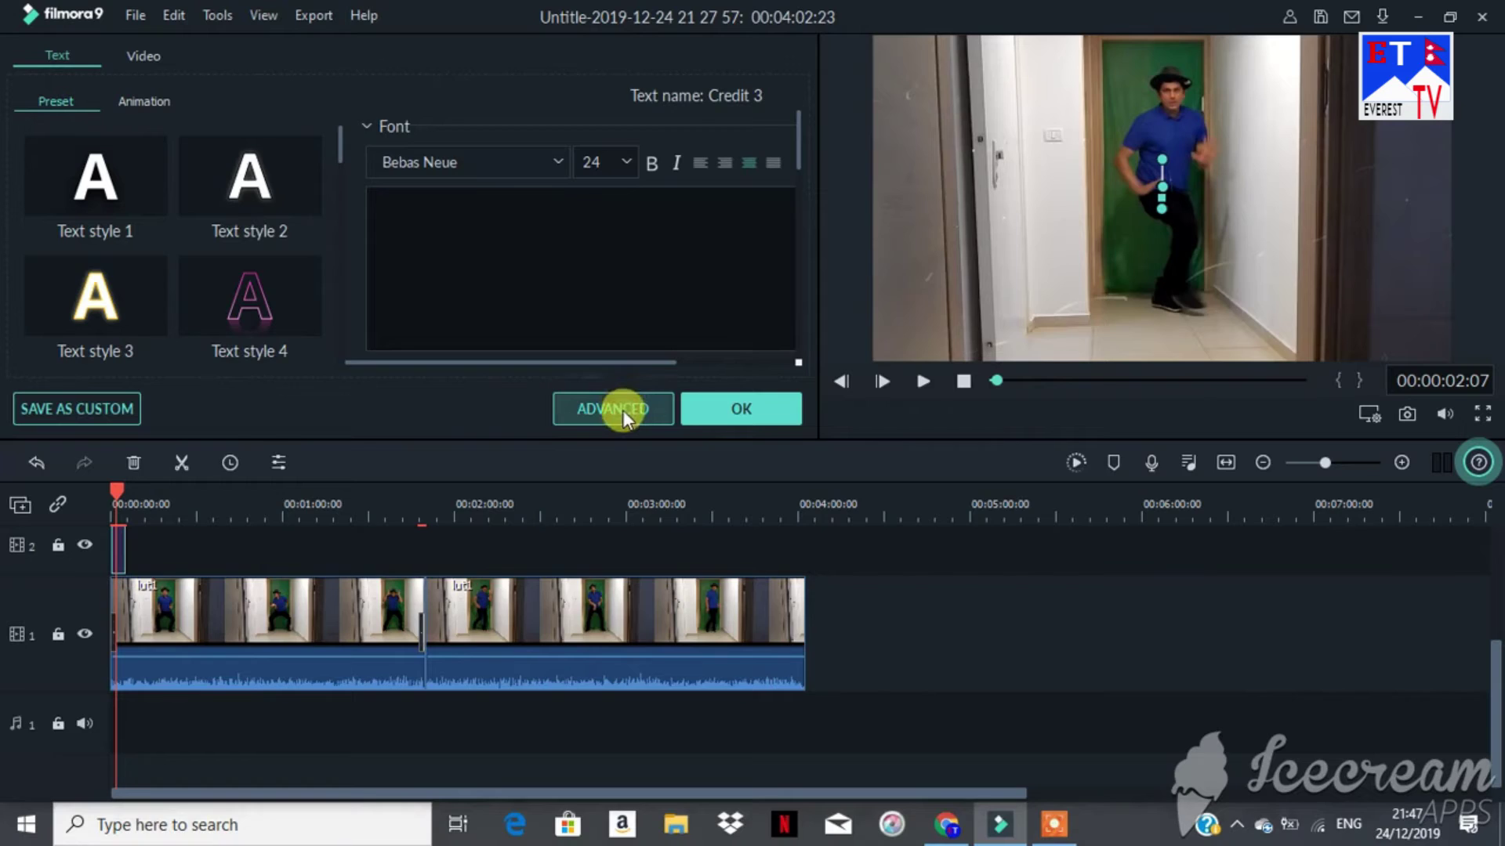
pyautogui.click(623, 411)
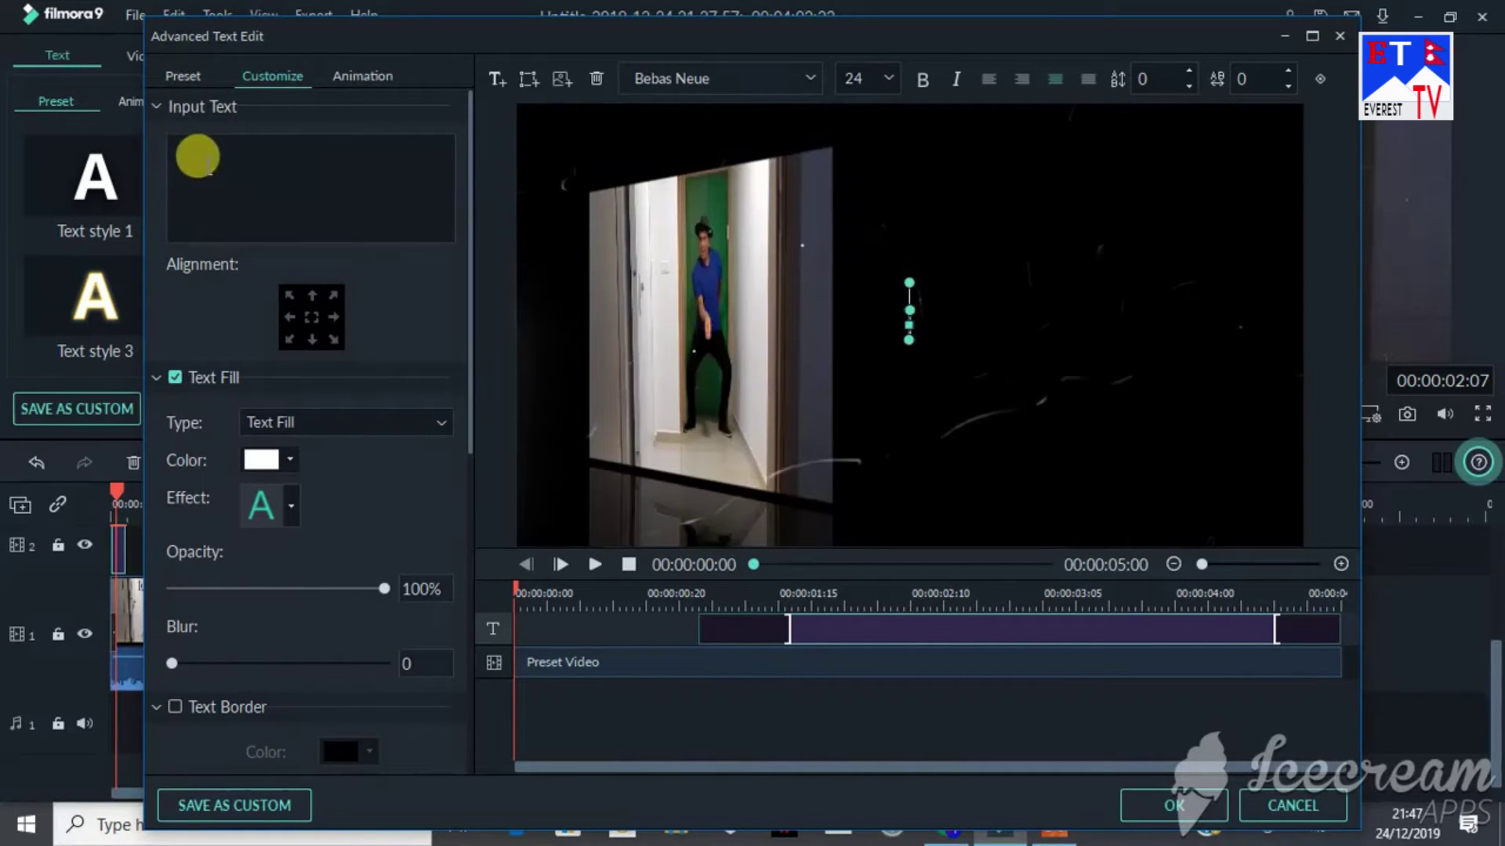
# Step: Enter the person's full name as the Credit 3 text and colour it dark red
pyautogui.write('AF')
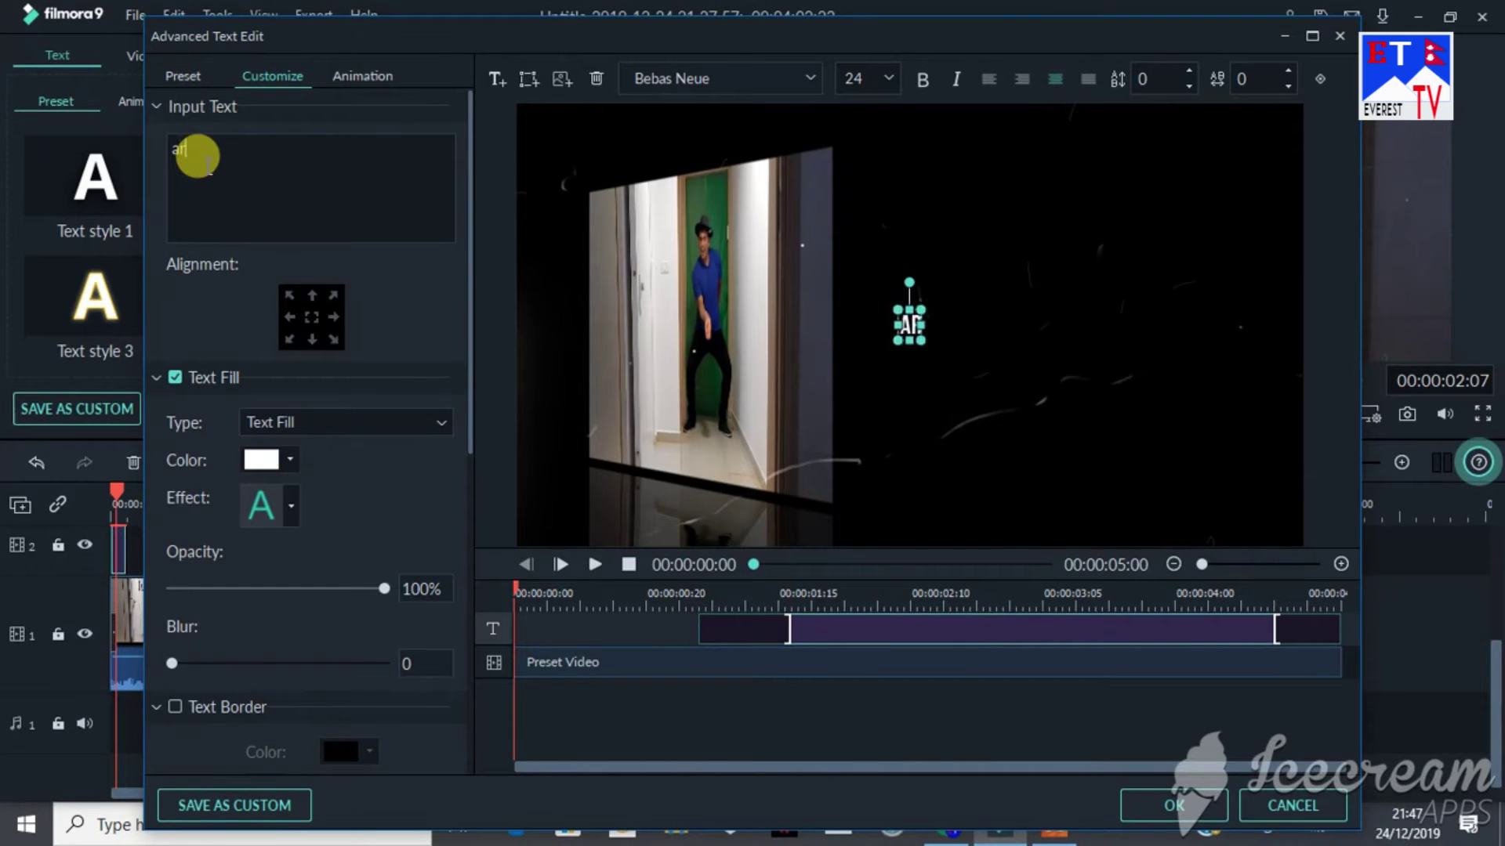
pyautogui.press('BackSpace')
pyautogui.press('BackSpace')
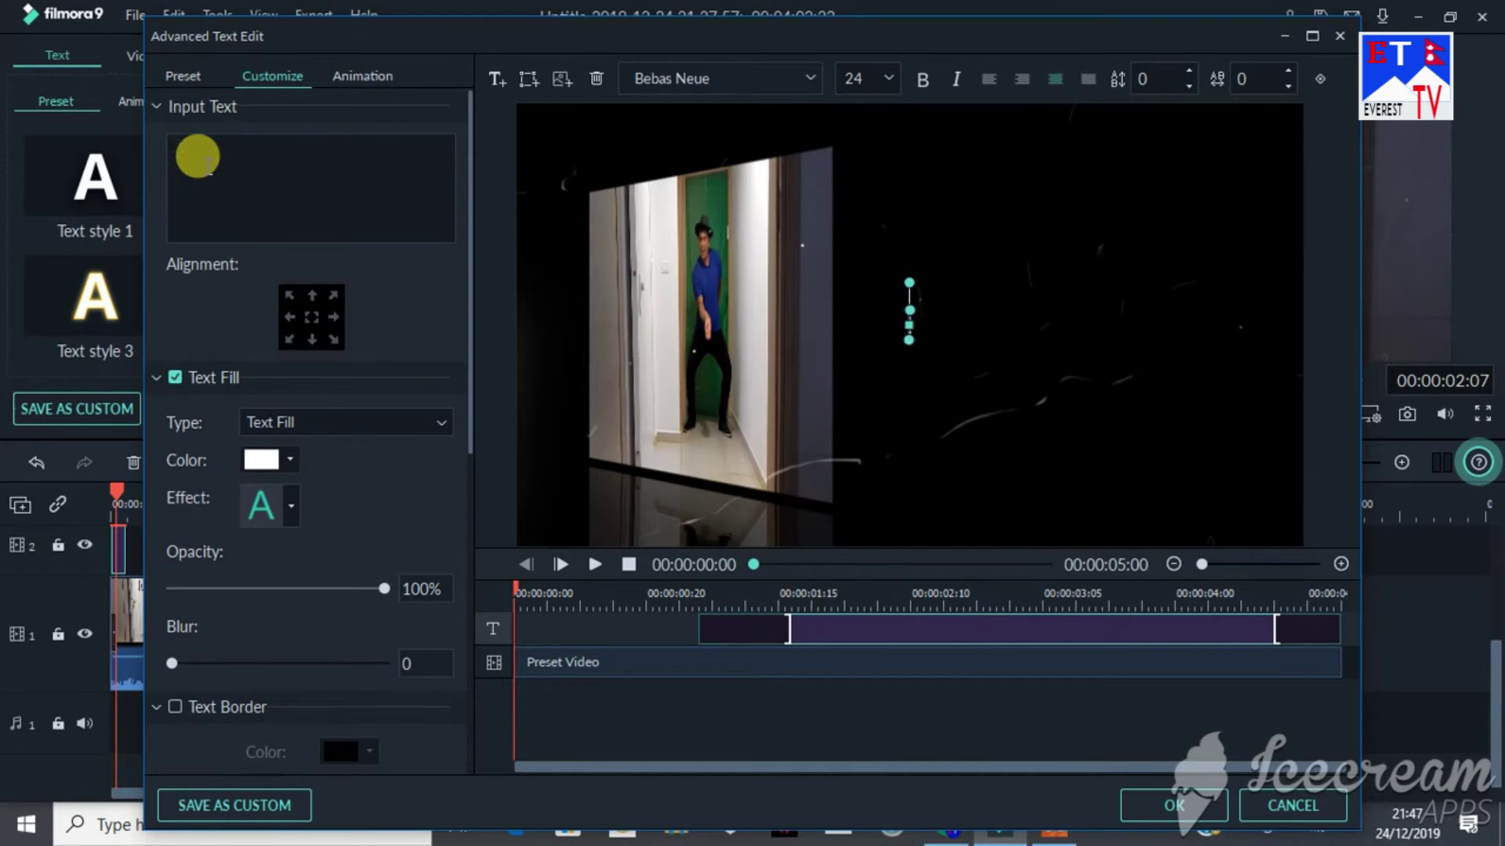
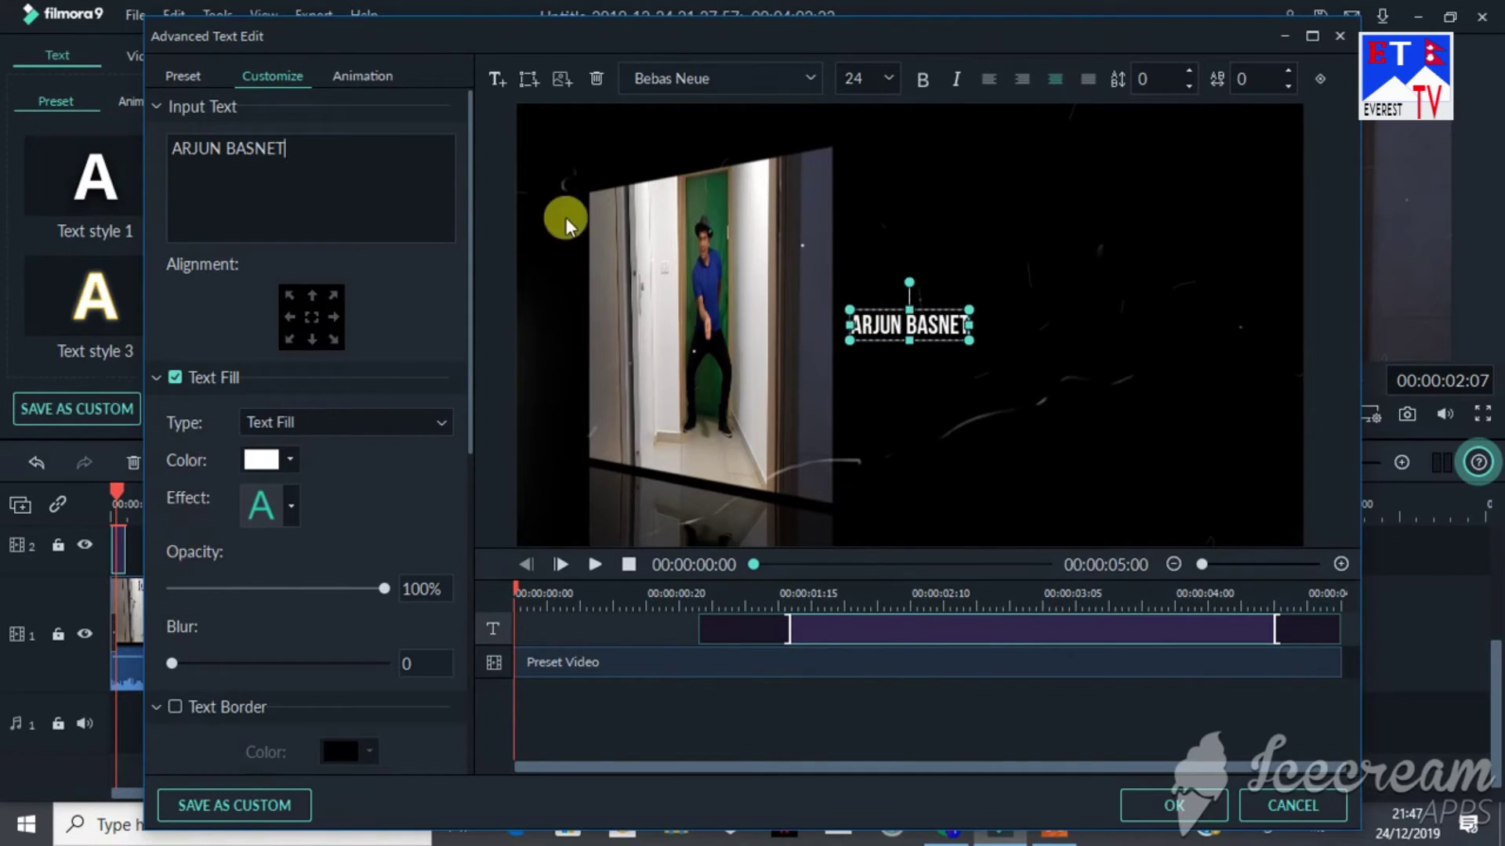
pyautogui.click(289, 458)
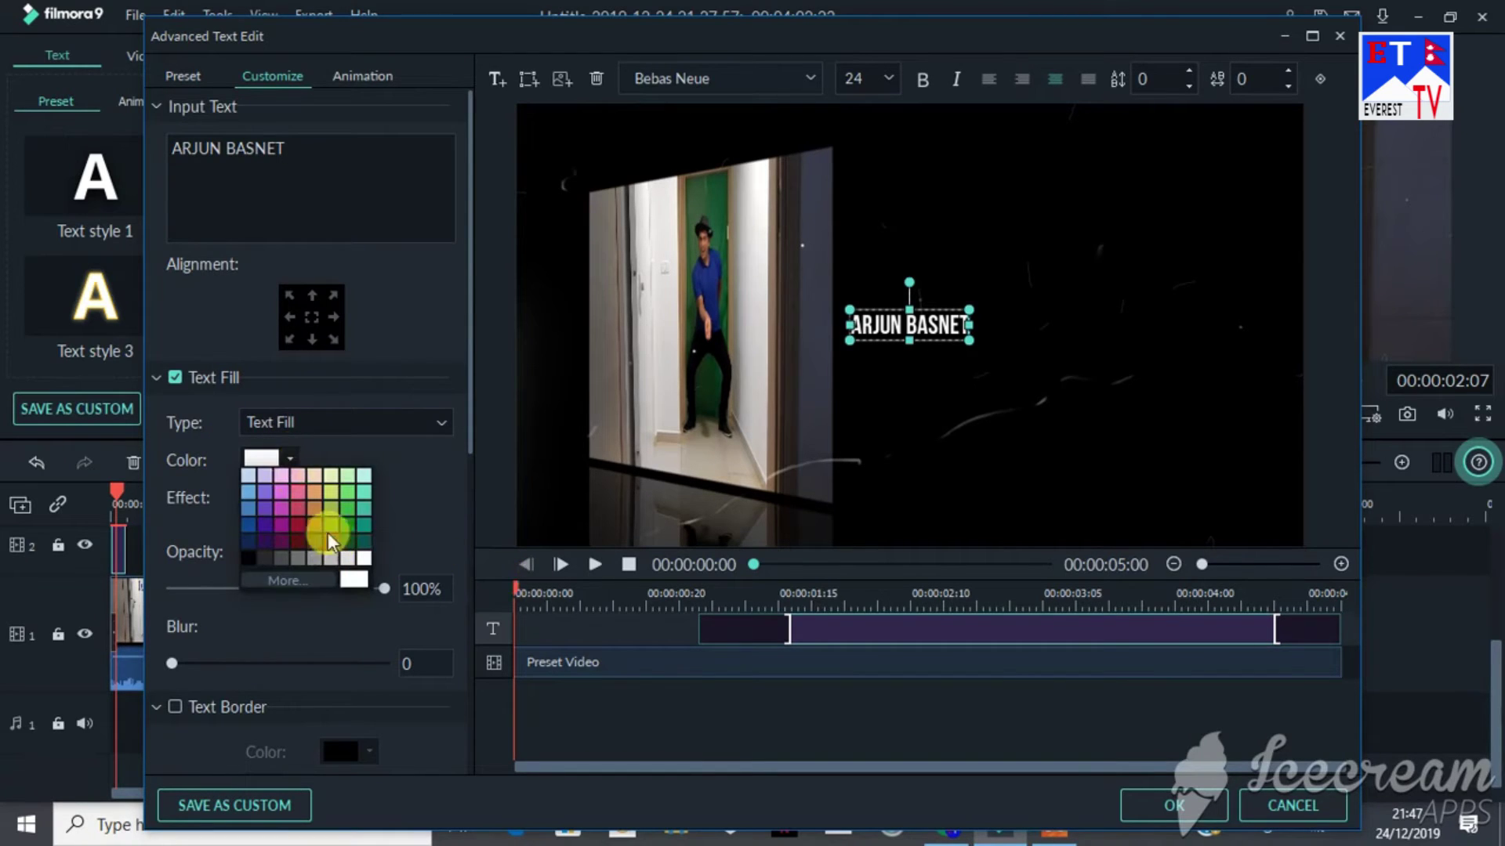
pyautogui.click(298, 525)
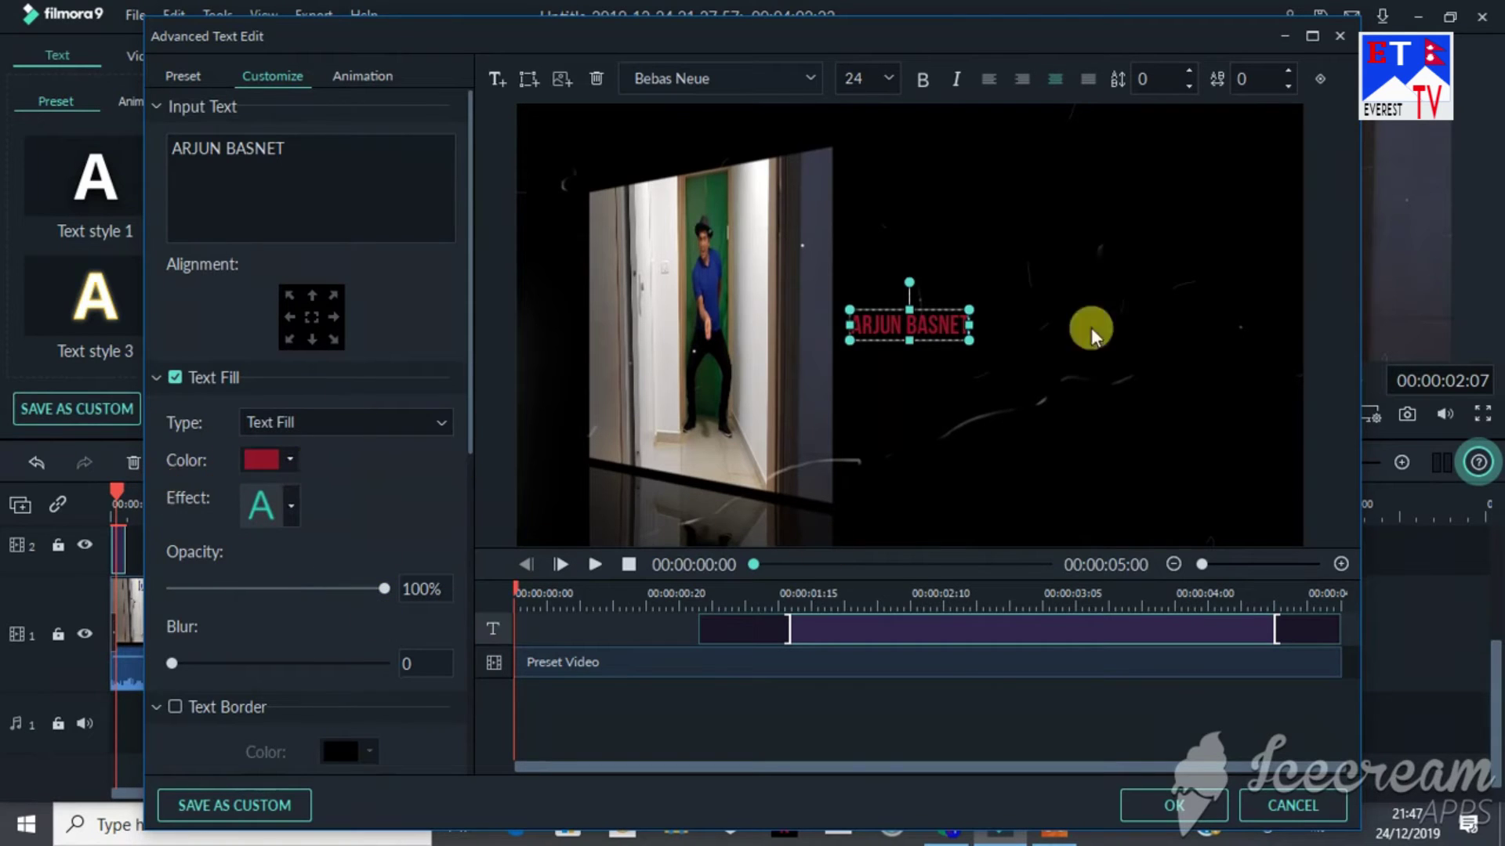
# Step: Apply a text effect preset, set the title font size to 32, then choose the blur-8 effect
pyautogui.click(290, 505)
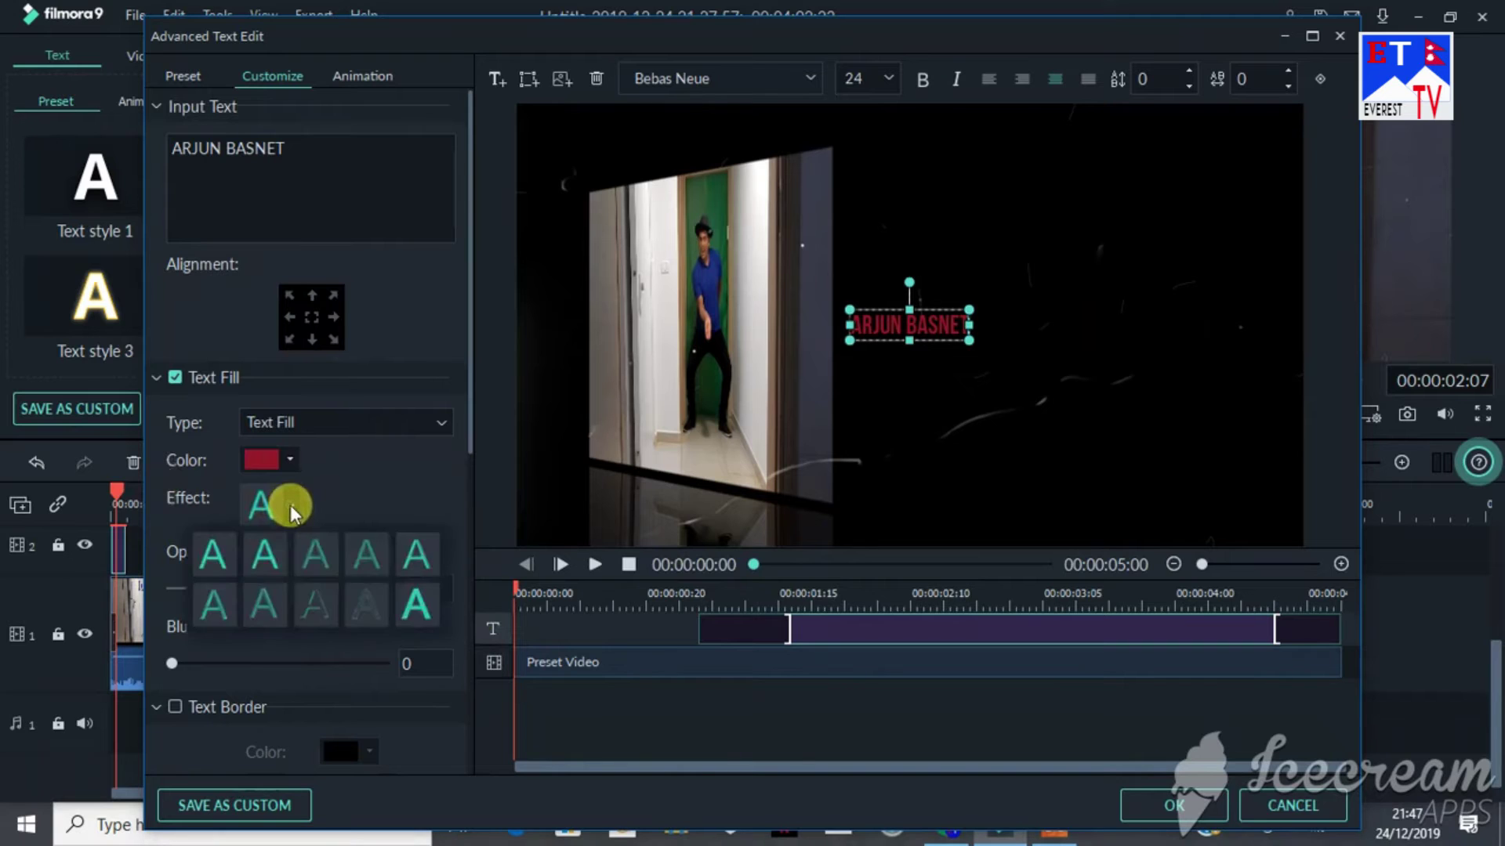
pyautogui.click(417, 605)
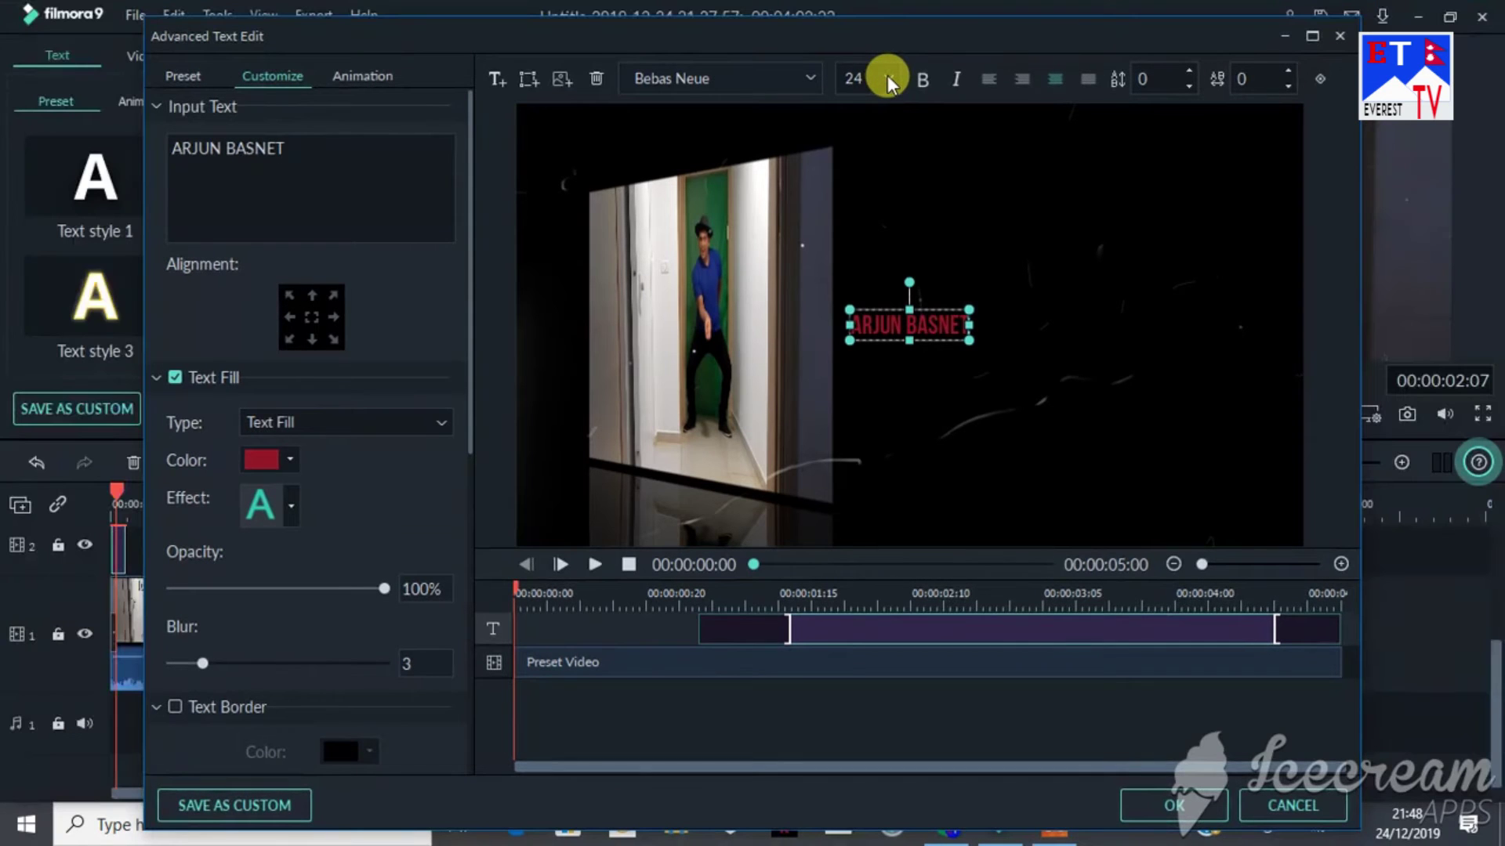
pyautogui.click(887, 75)
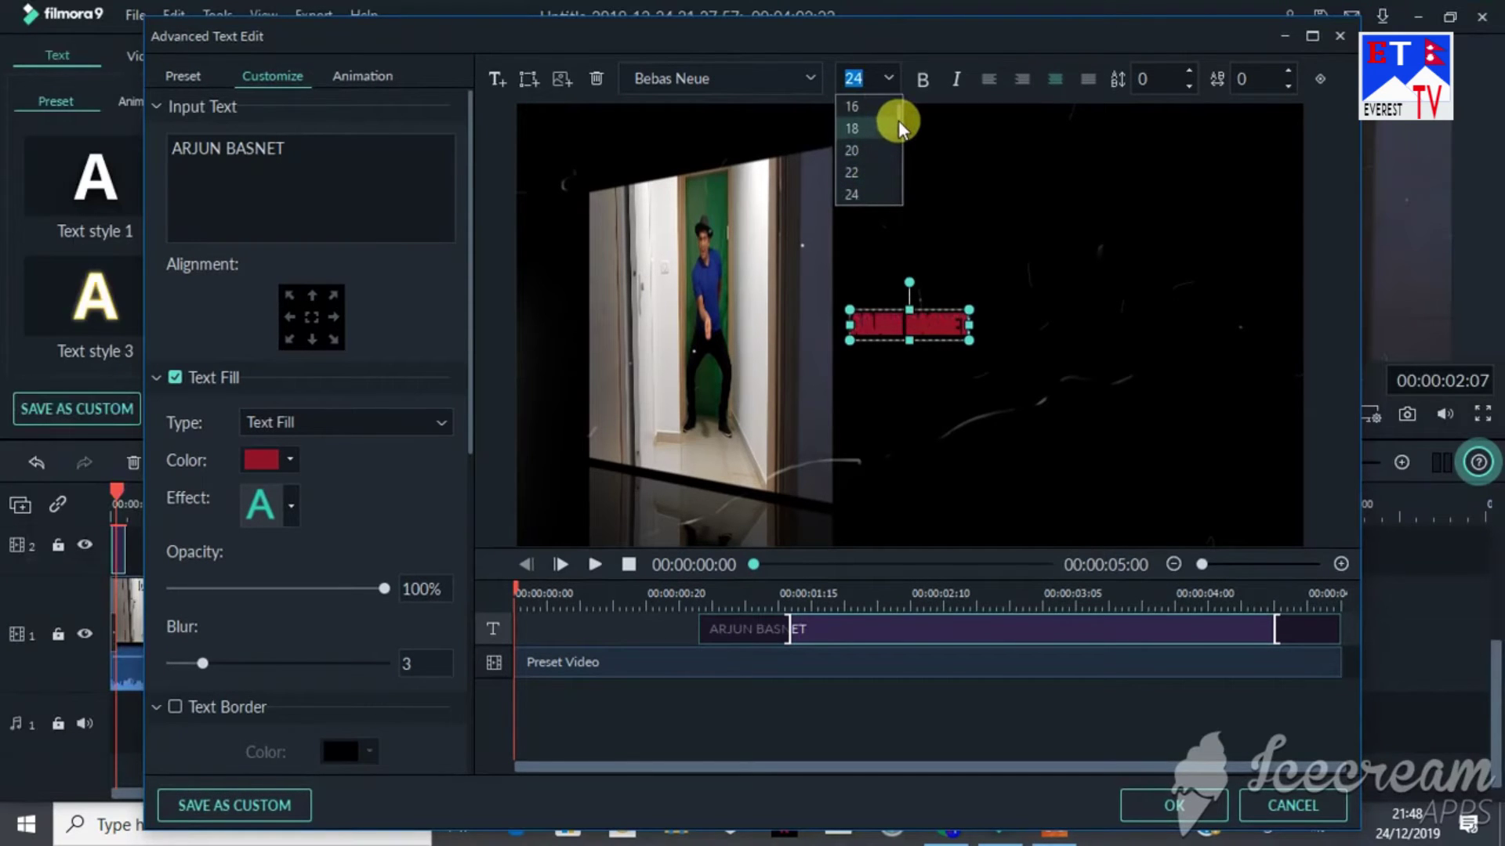
pyautogui.scroll(-2, 898, 120)
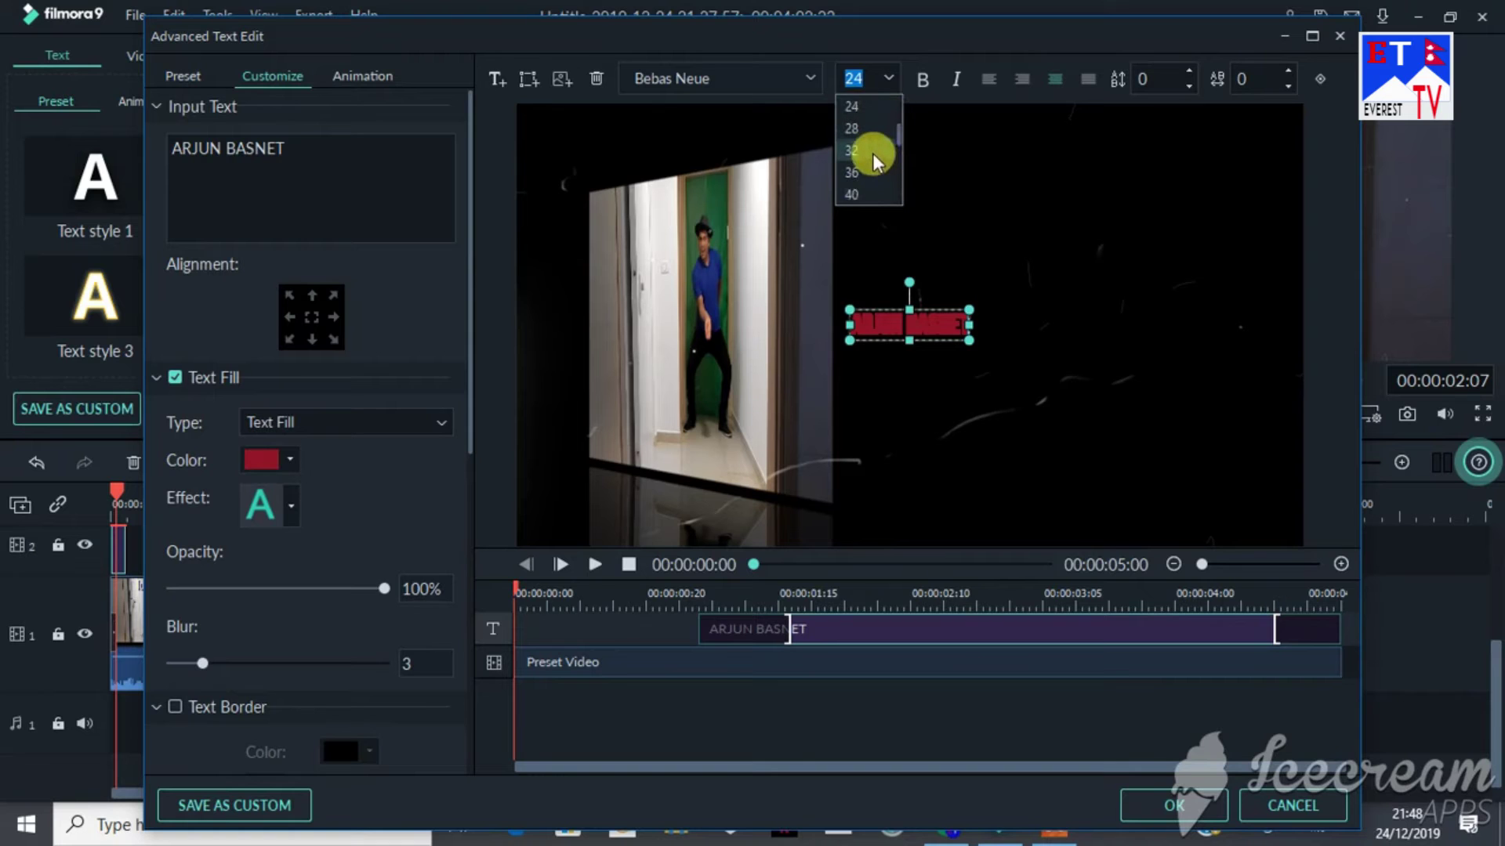
pyautogui.click(872, 153)
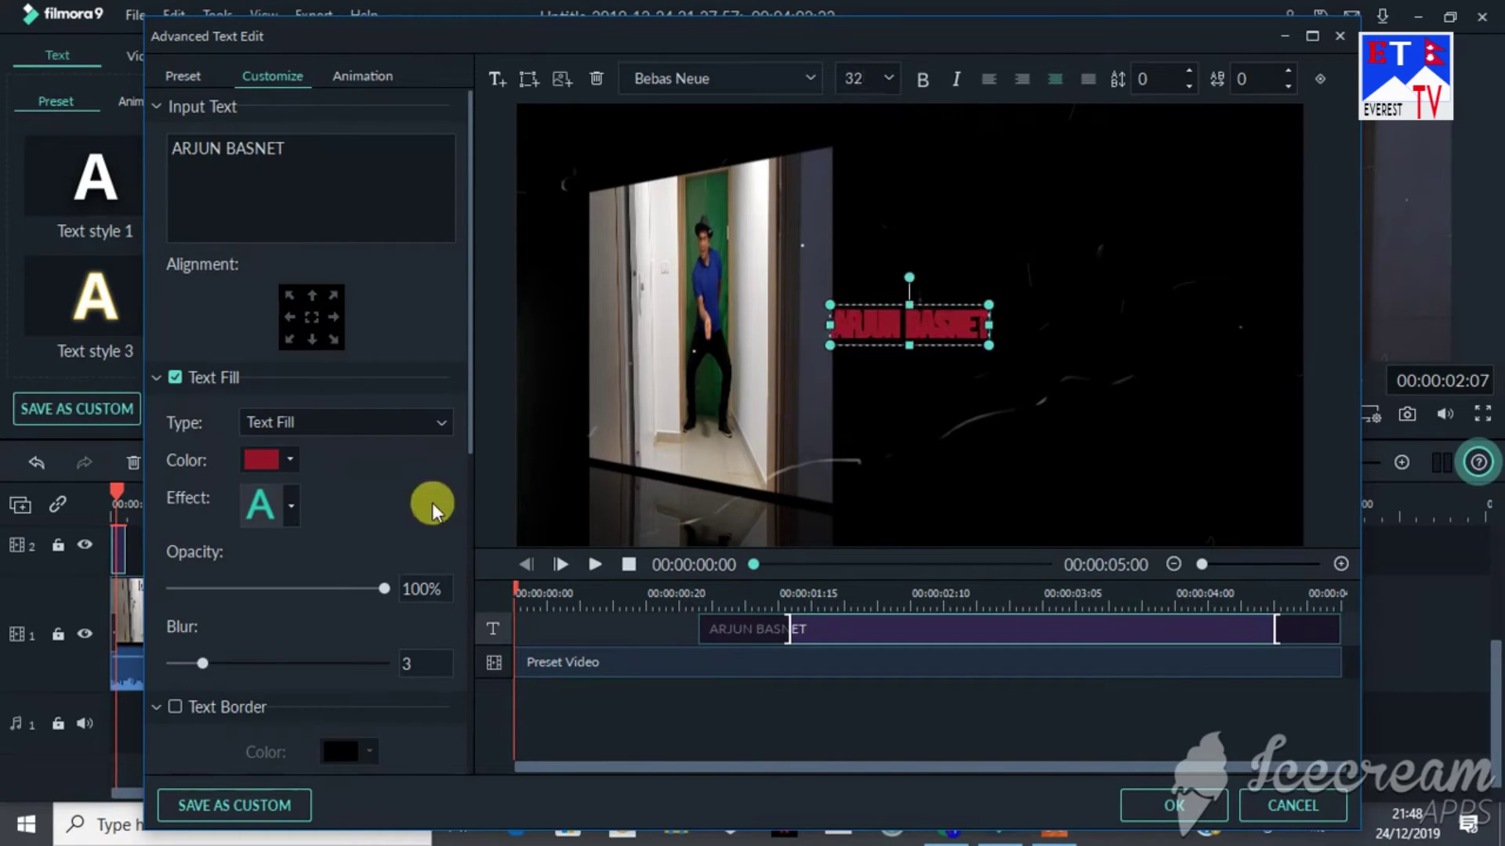
pyautogui.click(289, 506)
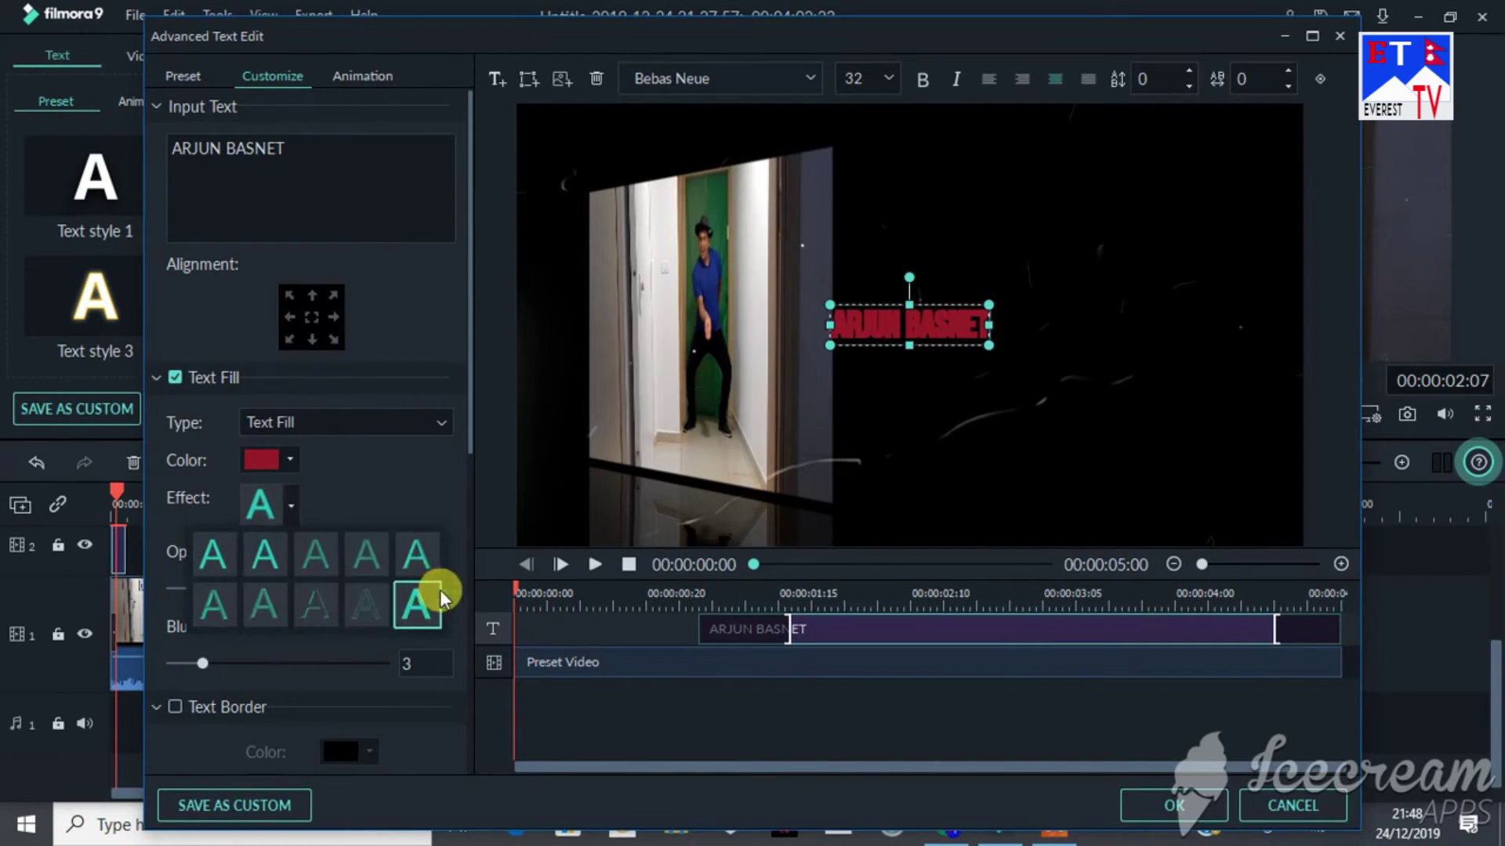
pyautogui.click(426, 566)
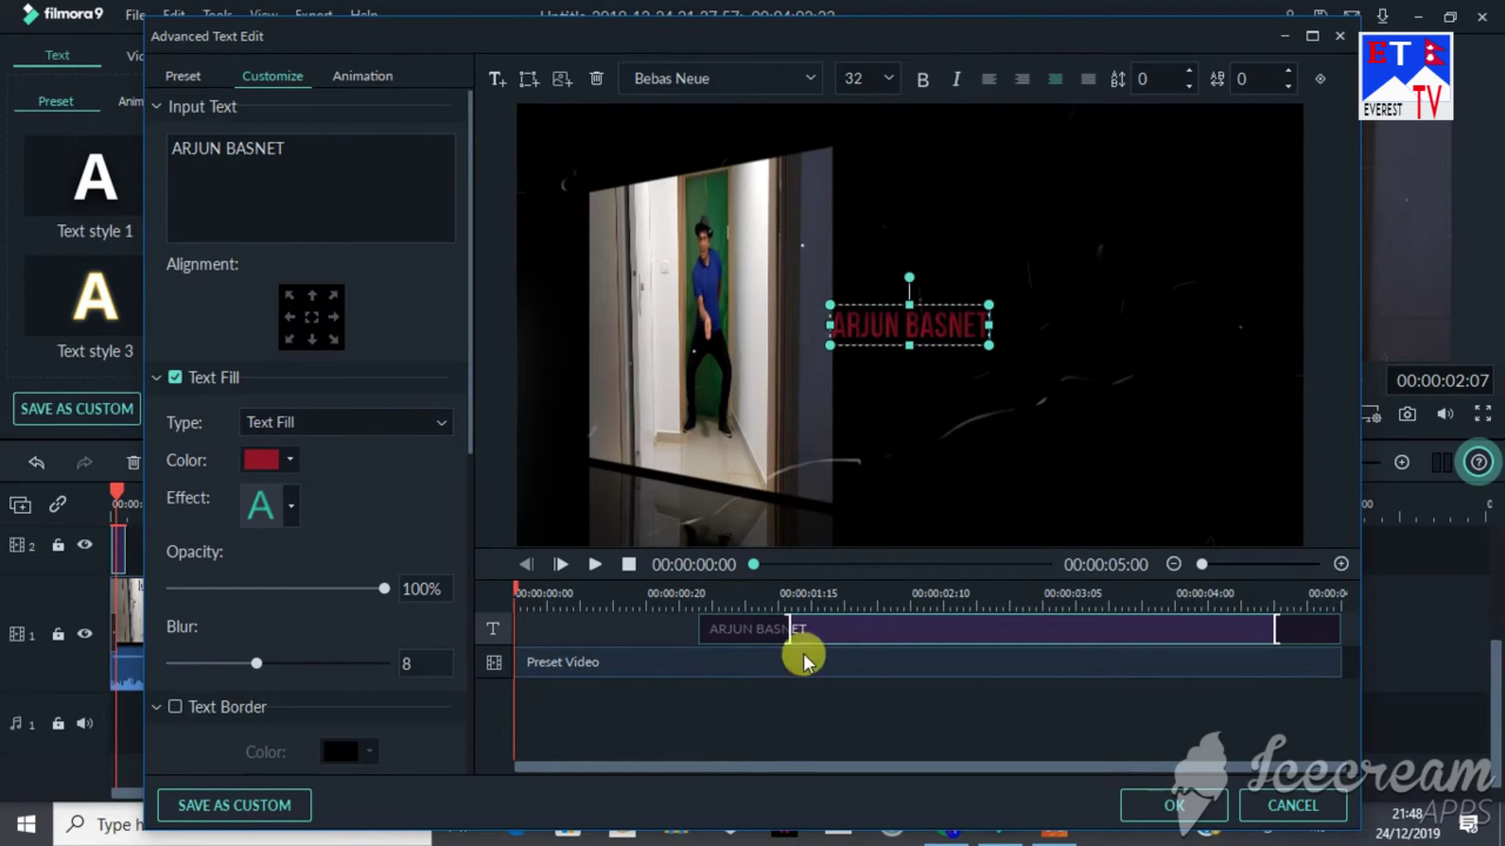
# Step: Delete the preset background video layer and confirm the advanced text changes
pyautogui.click(580, 666)
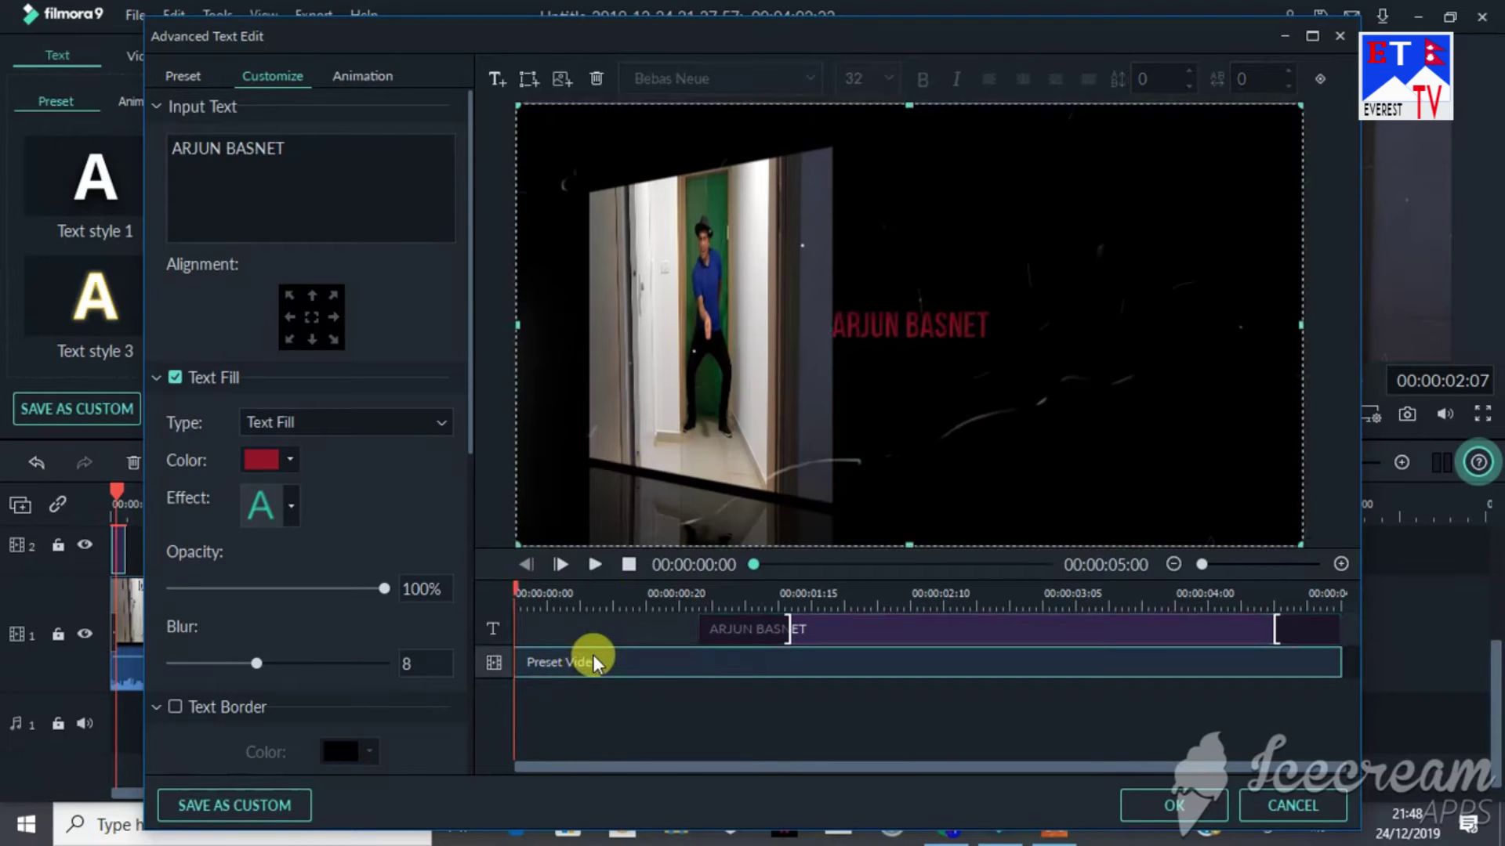
pyautogui.click(595, 77)
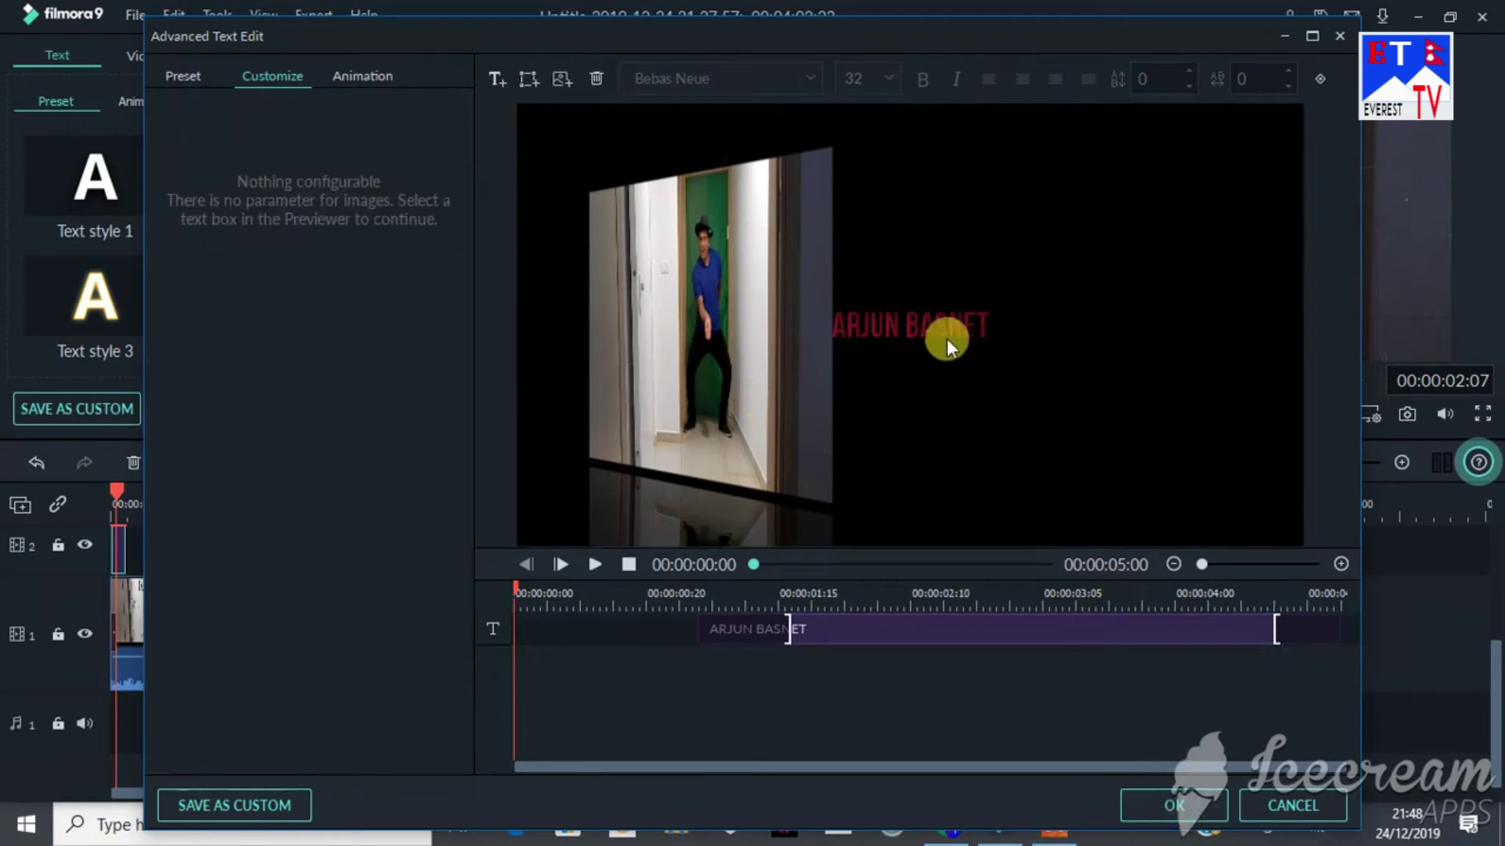
pyautogui.click(1176, 805)
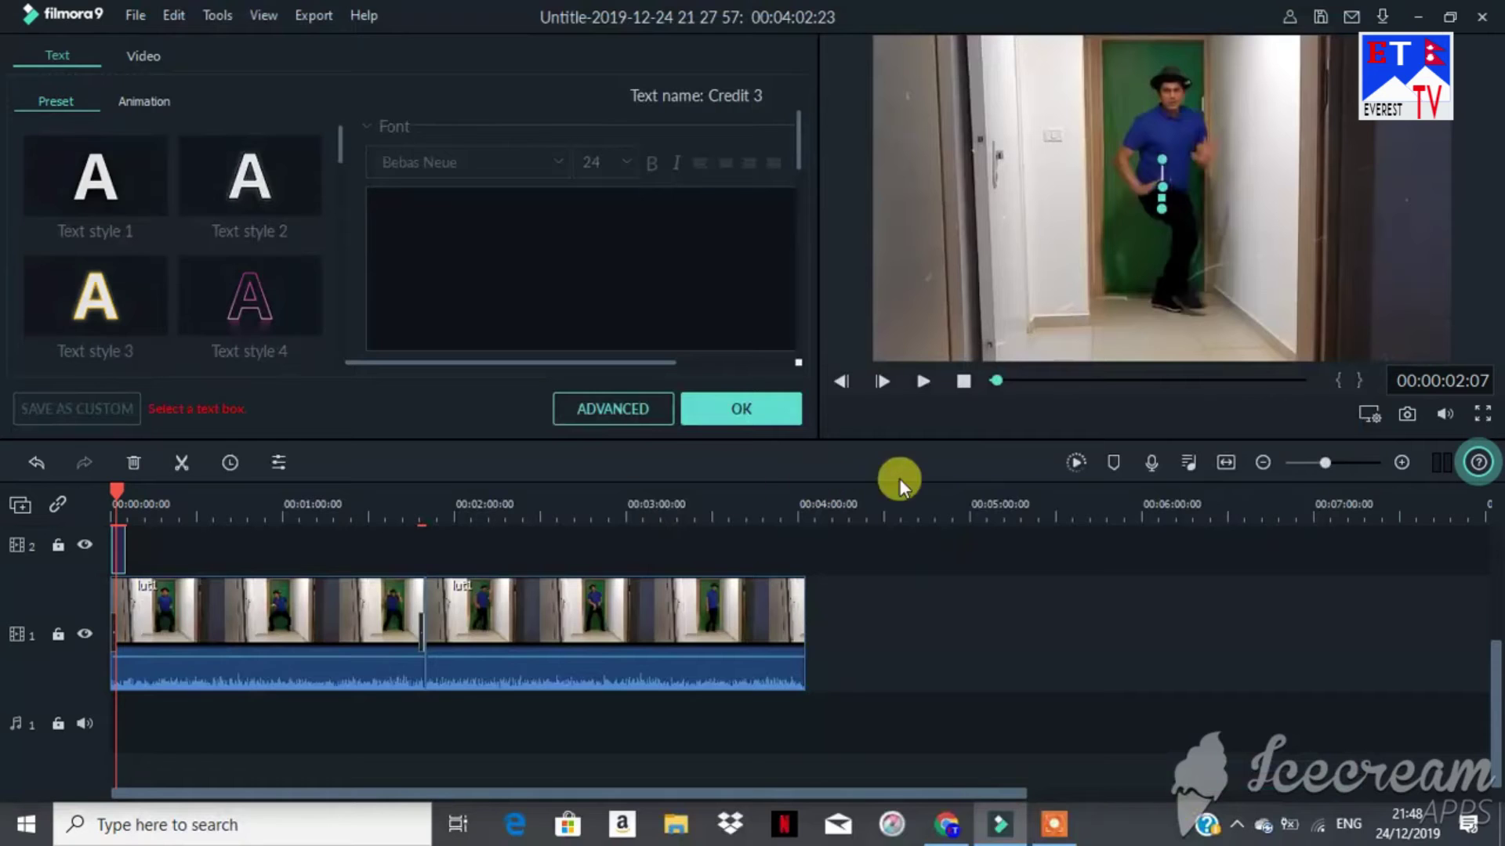
pyautogui.click(732, 409)
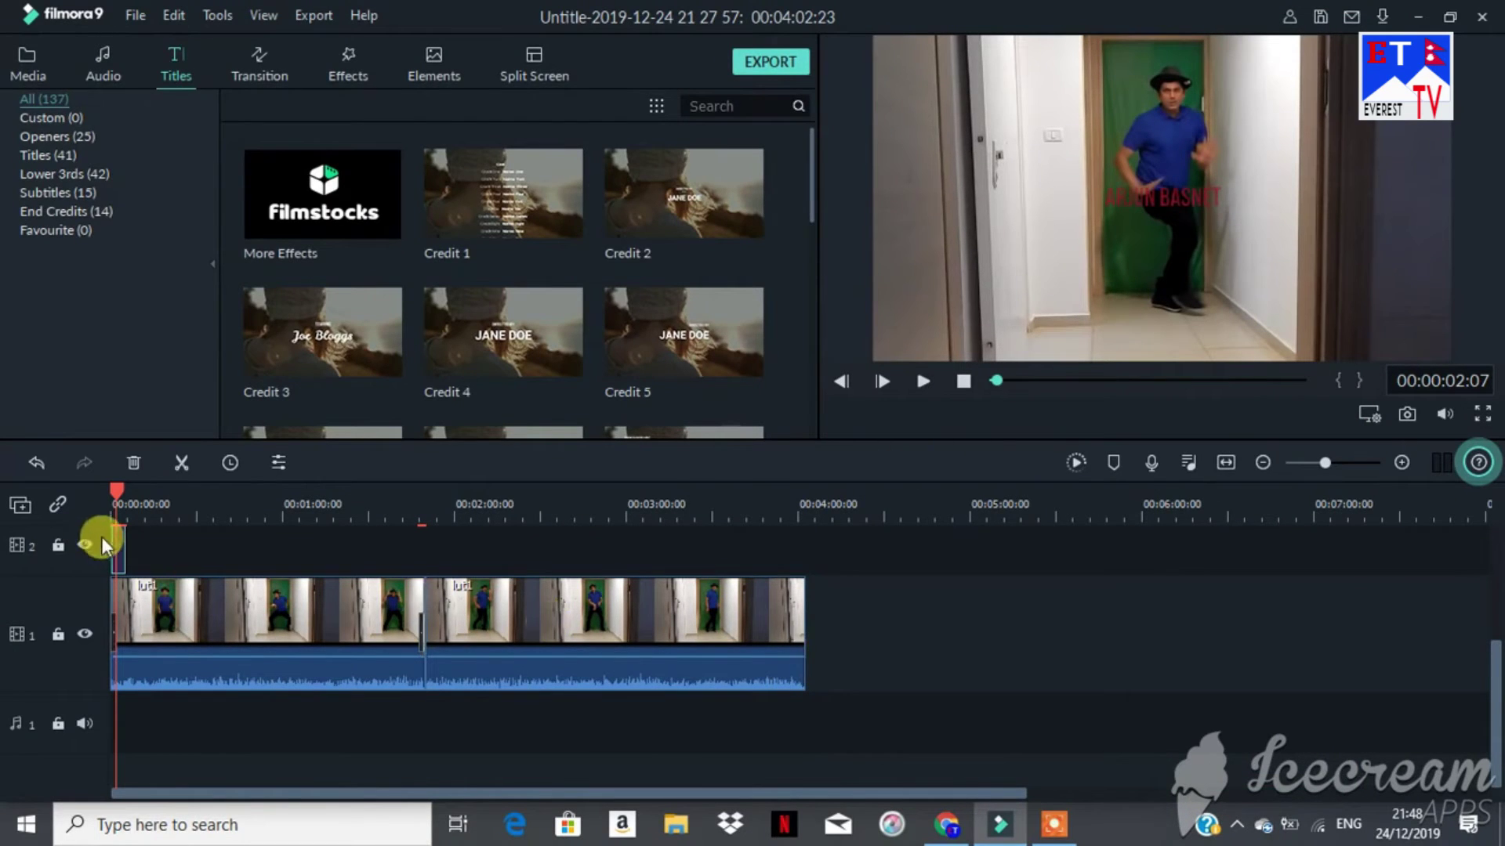
pyautogui.doubleClick(119, 548)
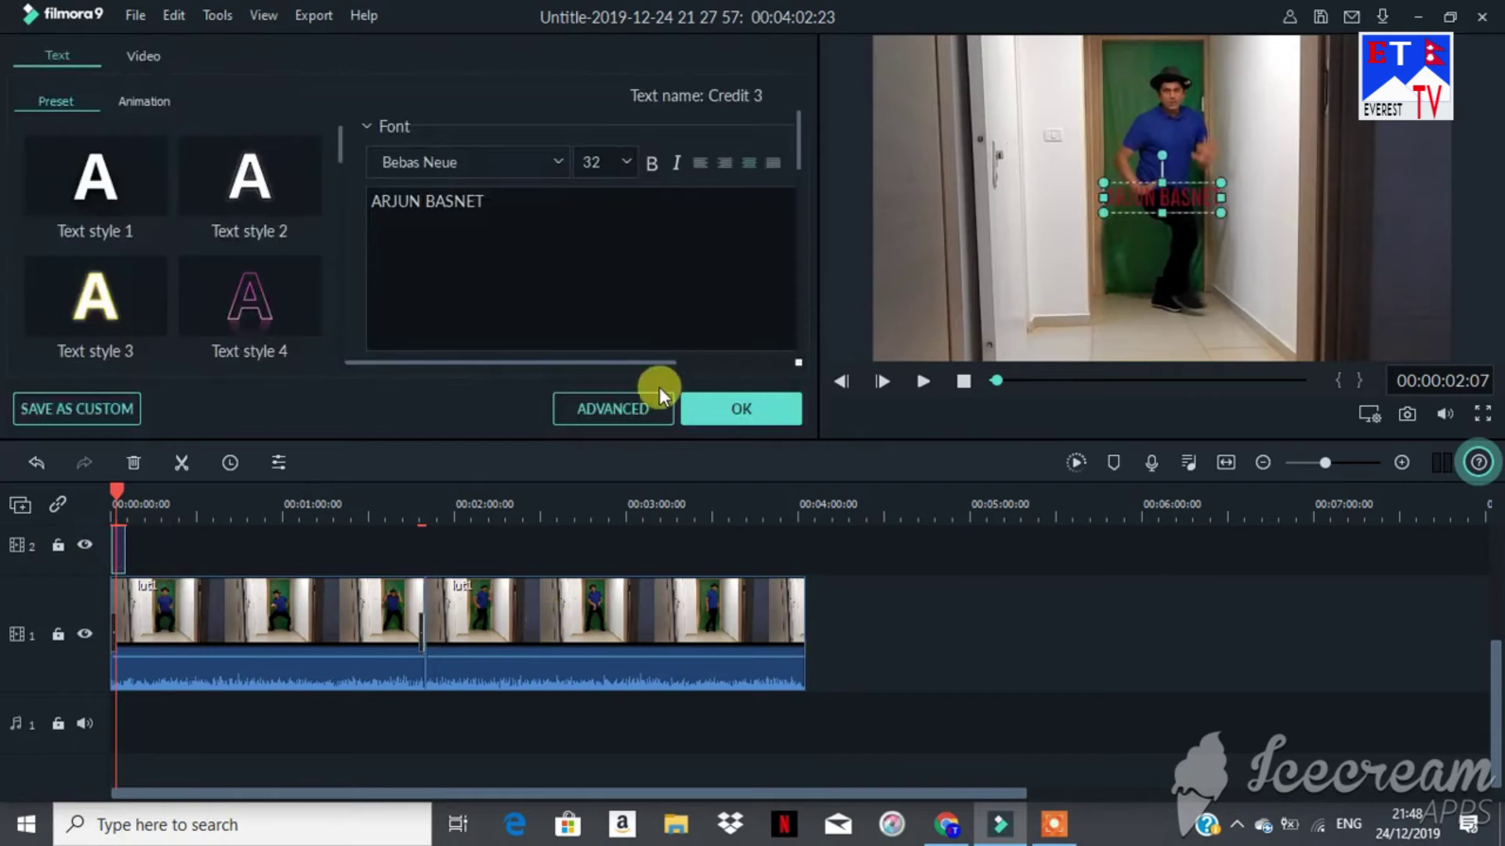
pyautogui.click(628, 407)
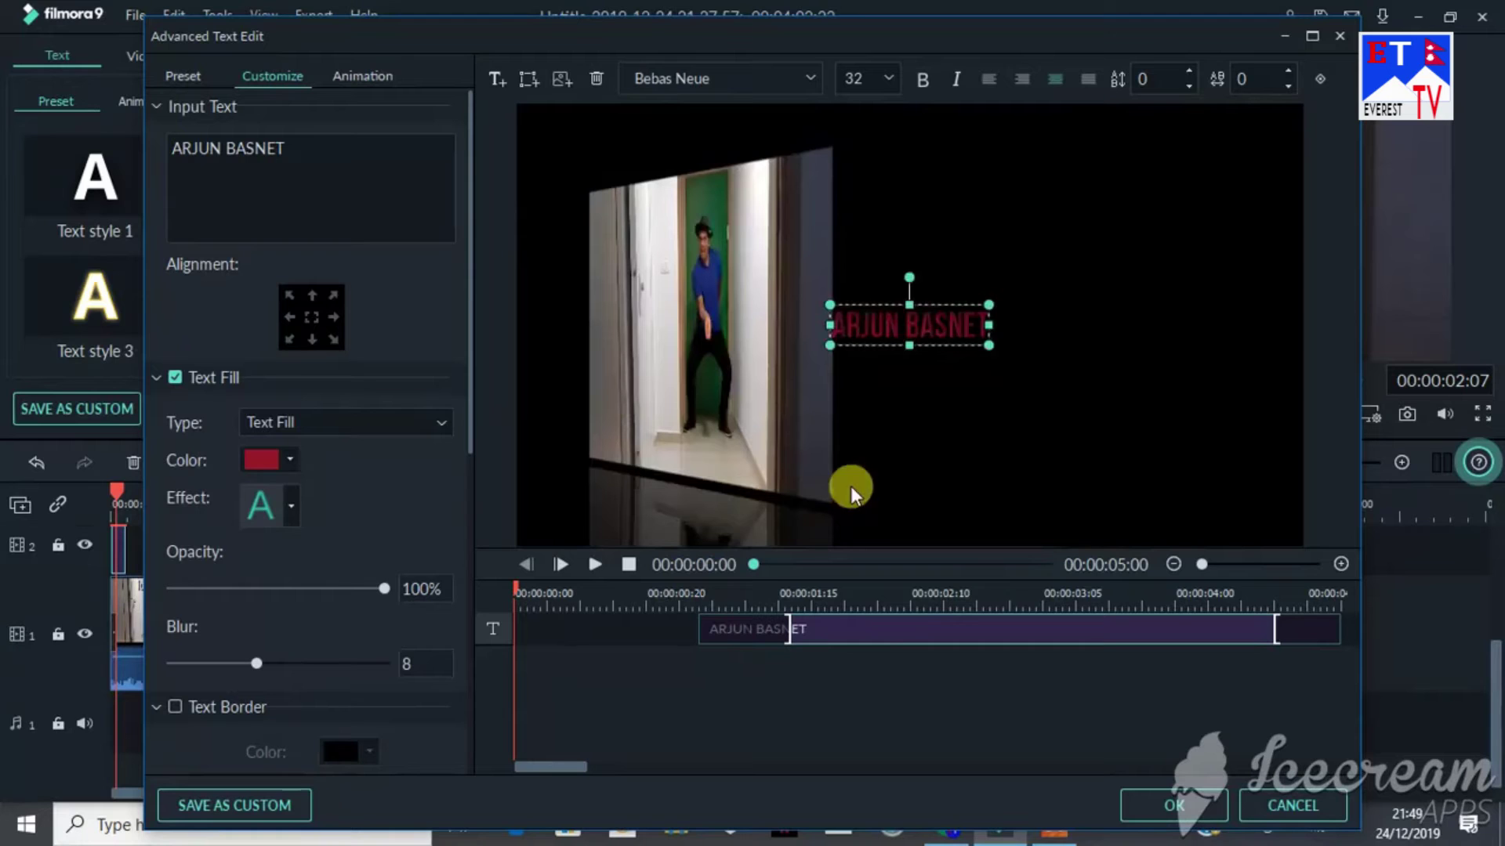
# Step: Drag the red name text down to the bottom of the video frame
pyautogui.moveTo(899, 322); pyautogui.dragTo(844, 508)
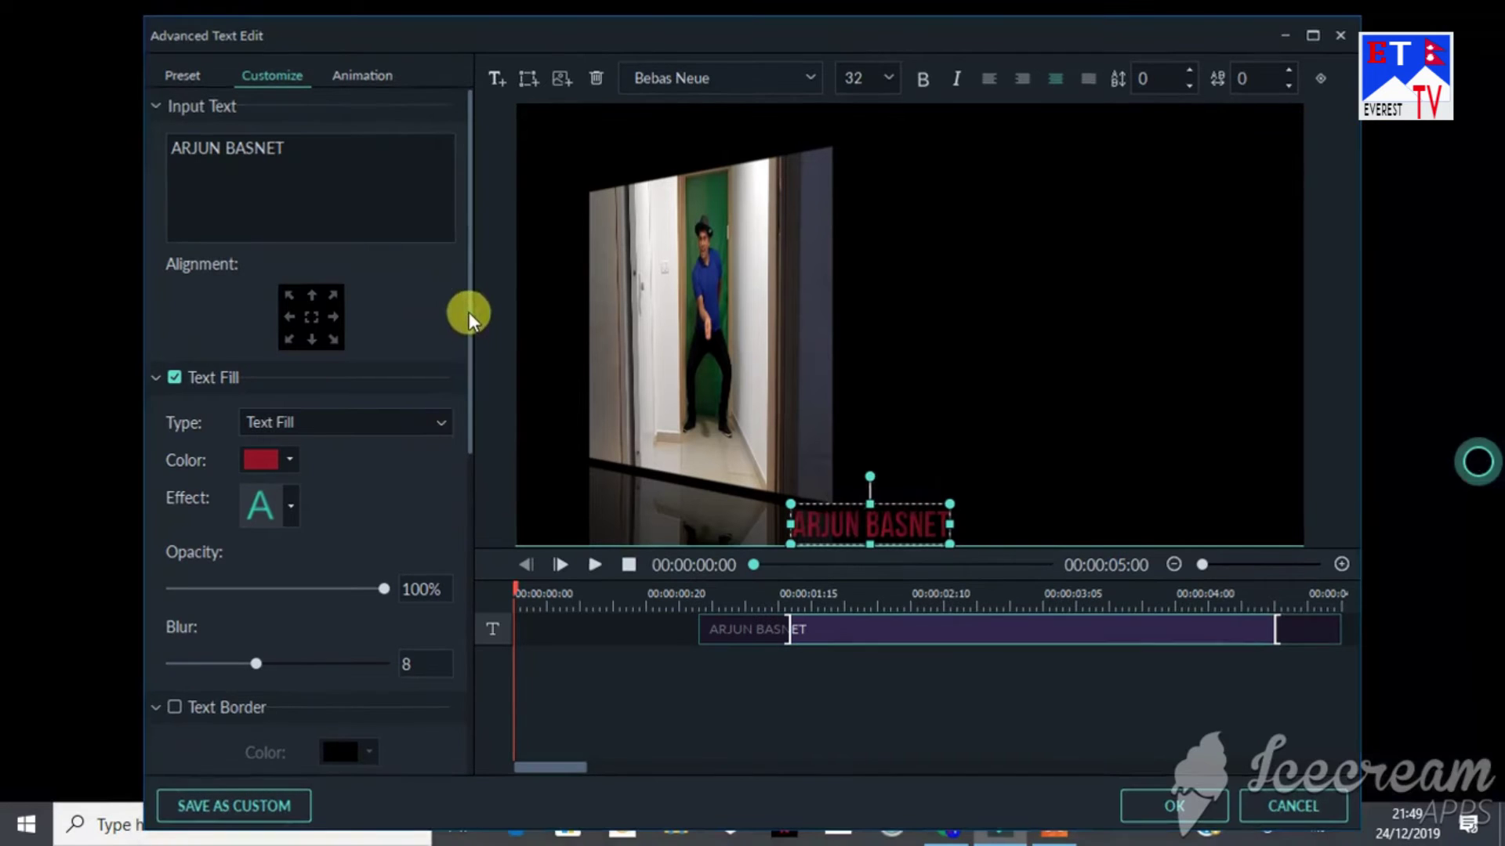
pyautogui.scroll(-3, 469, 355)
pyautogui.moveTo(468, 263); pyautogui.dragTo(472, 345)
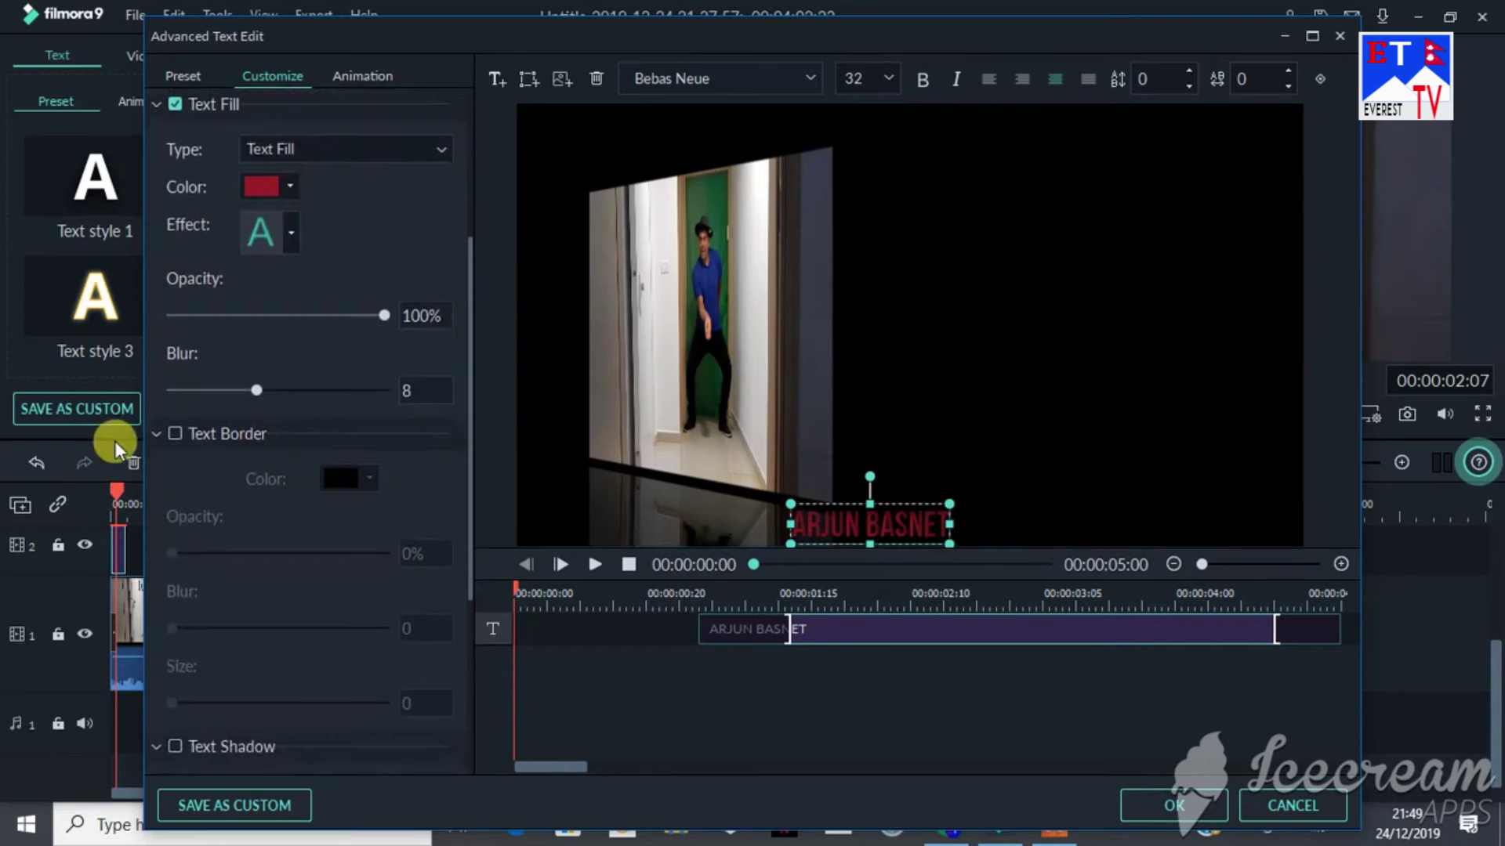
# Step: Add a thick white text border, make the fill green, and apply the plain no-blur effect
pyautogui.click(175, 433)
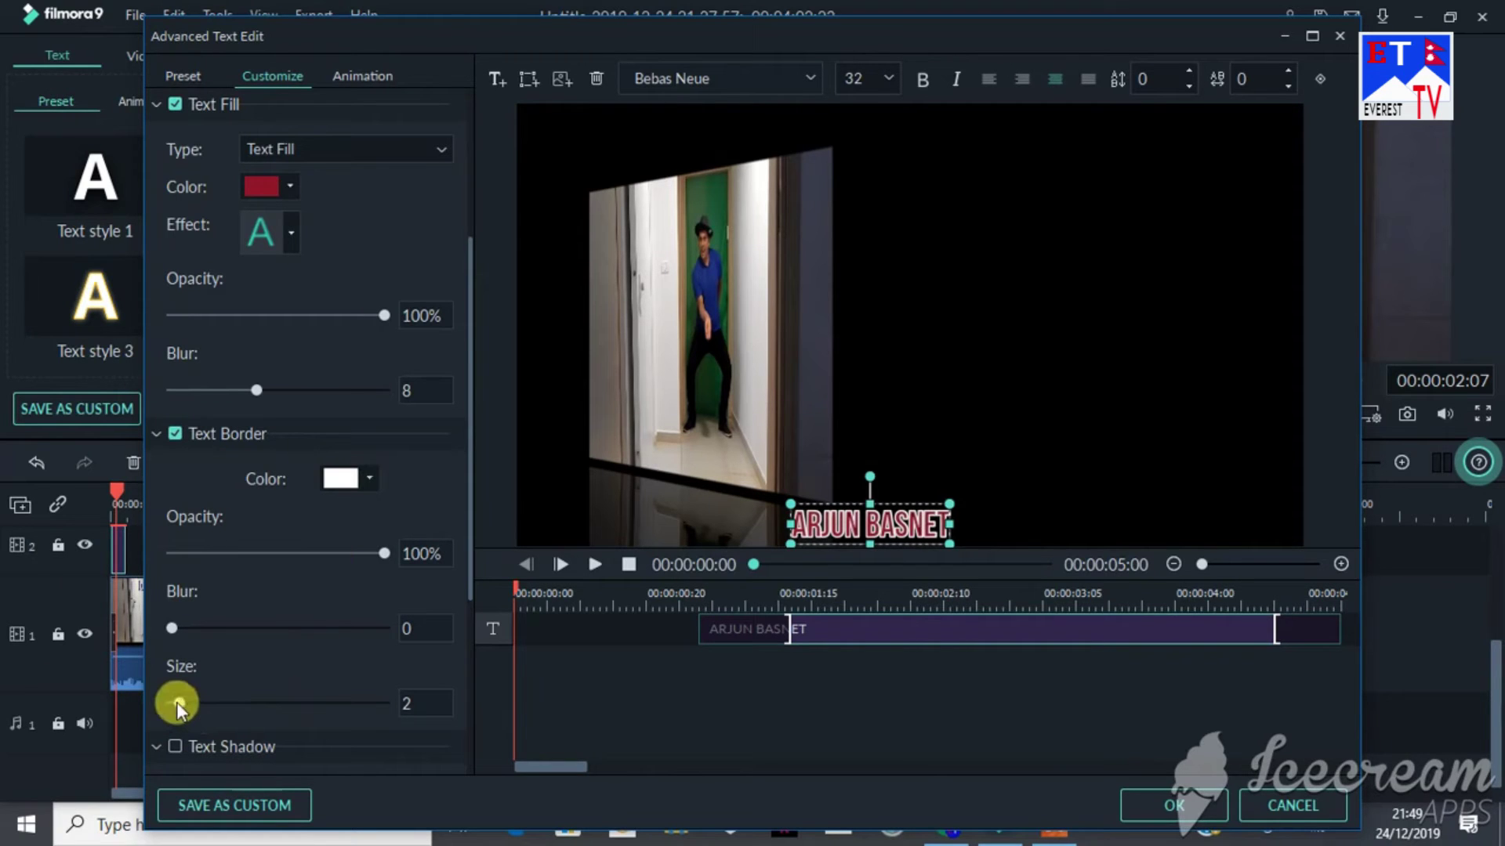
pyautogui.moveTo(177, 702); pyautogui.dragTo(308, 703)
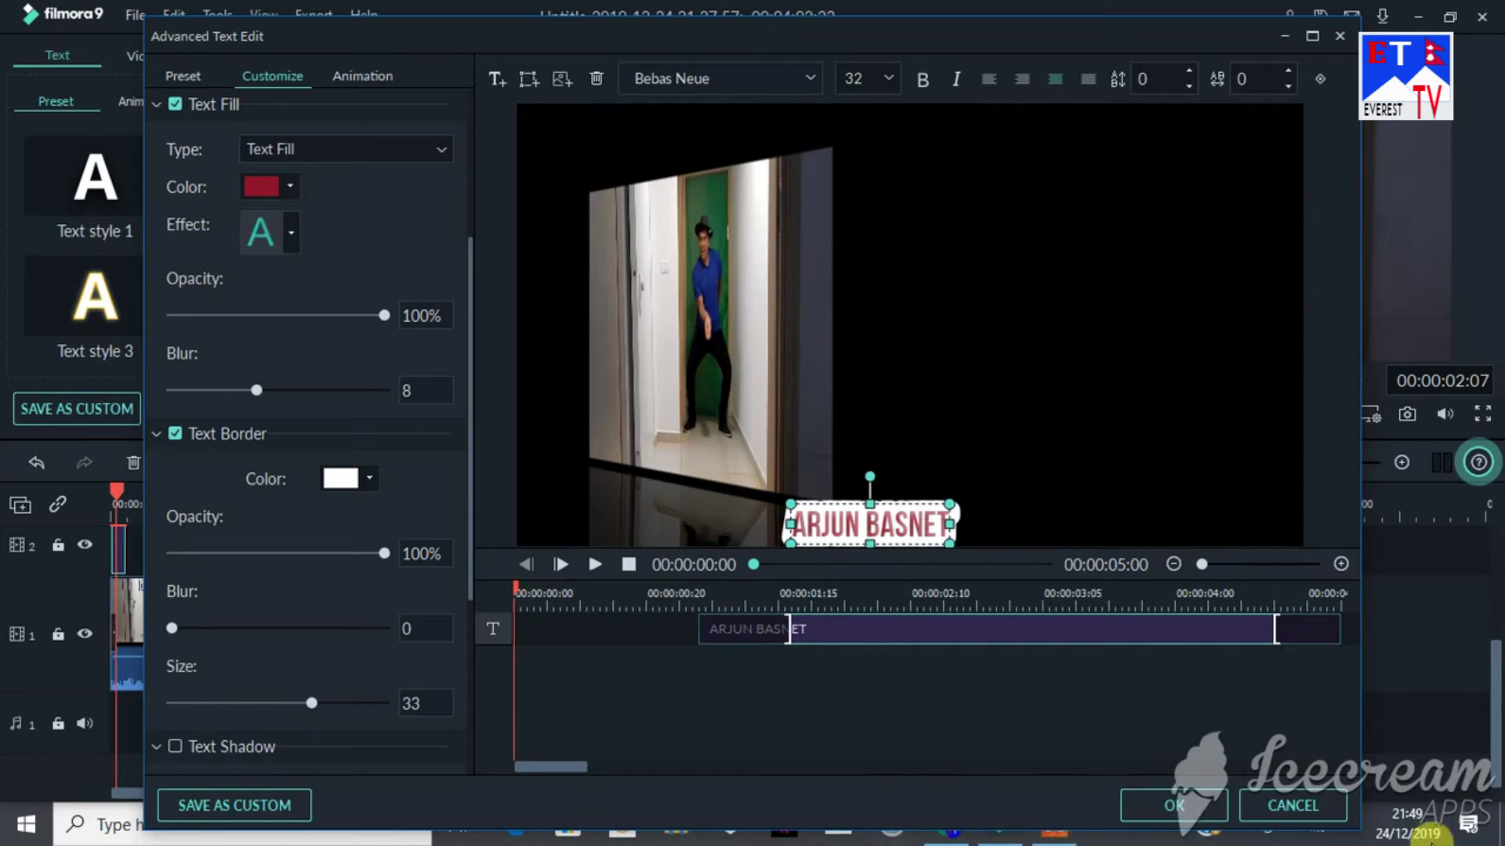
pyautogui.click(287, 189)
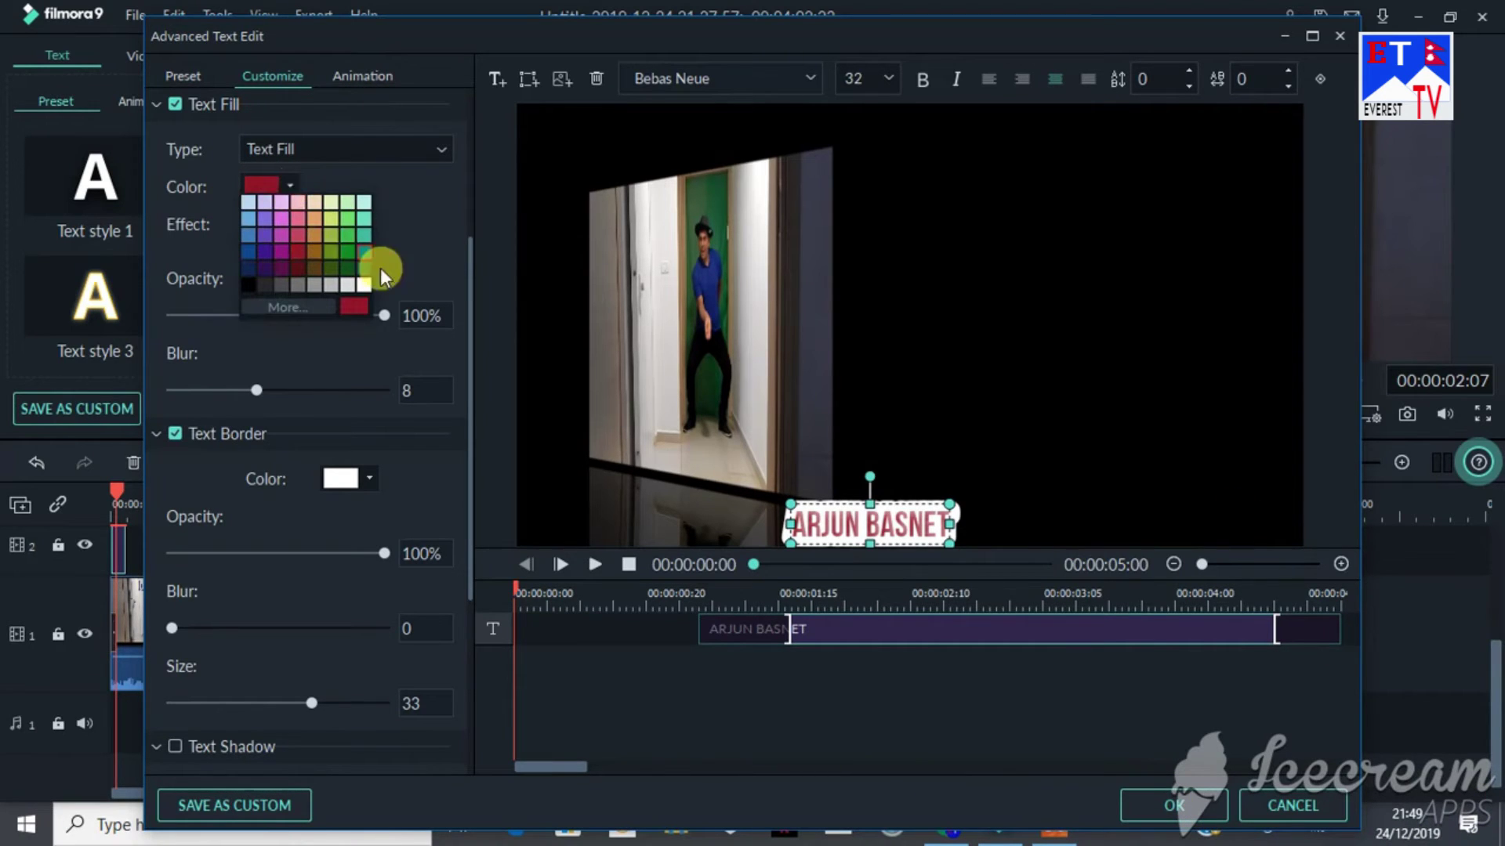
pyautogui.click(349, 255)
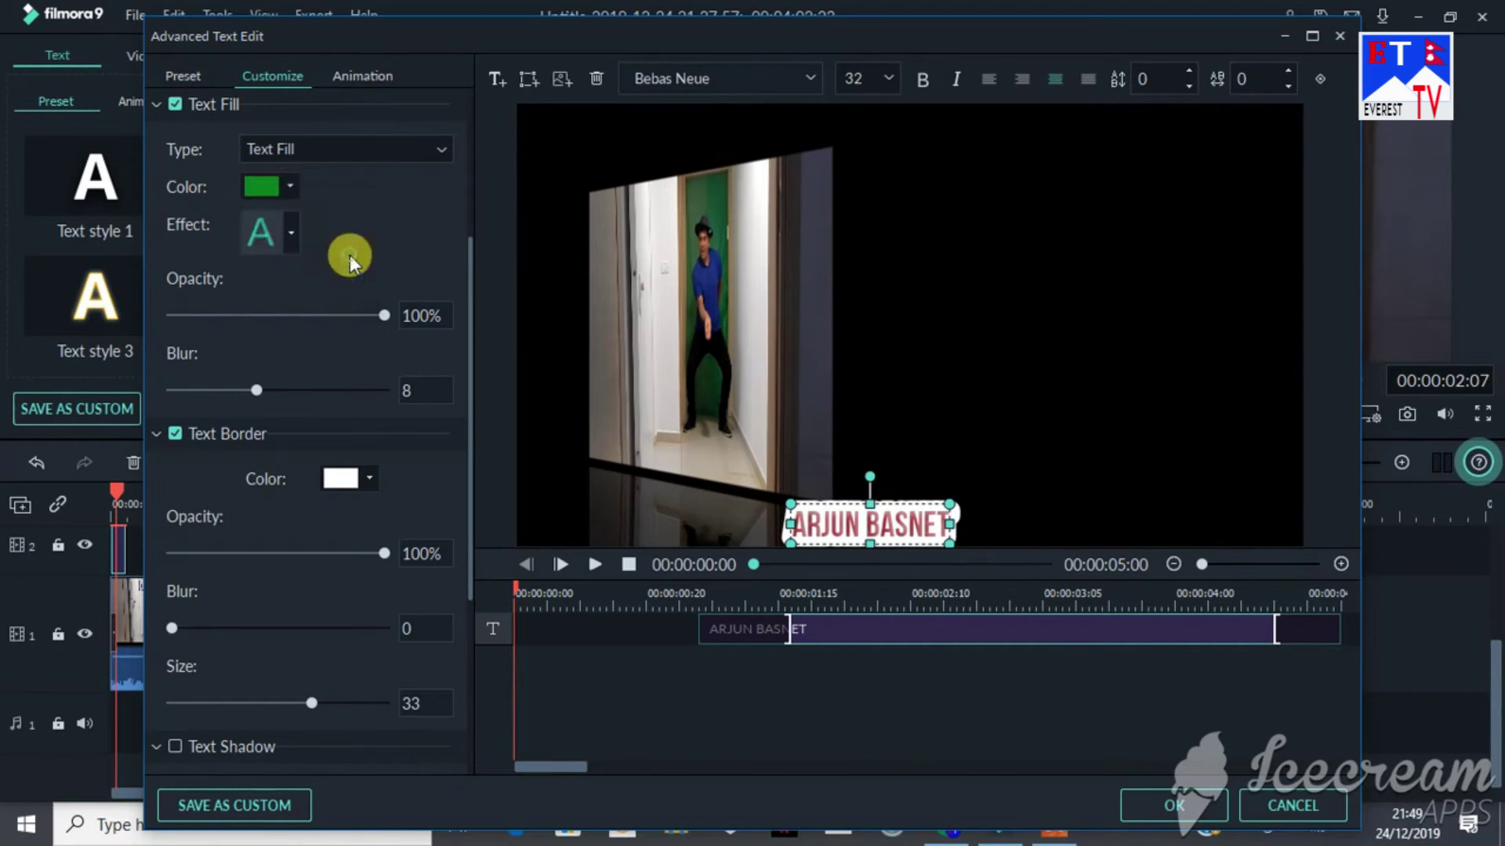
pyautogui.click(288, 231)
pyautogui.click(208, 284)
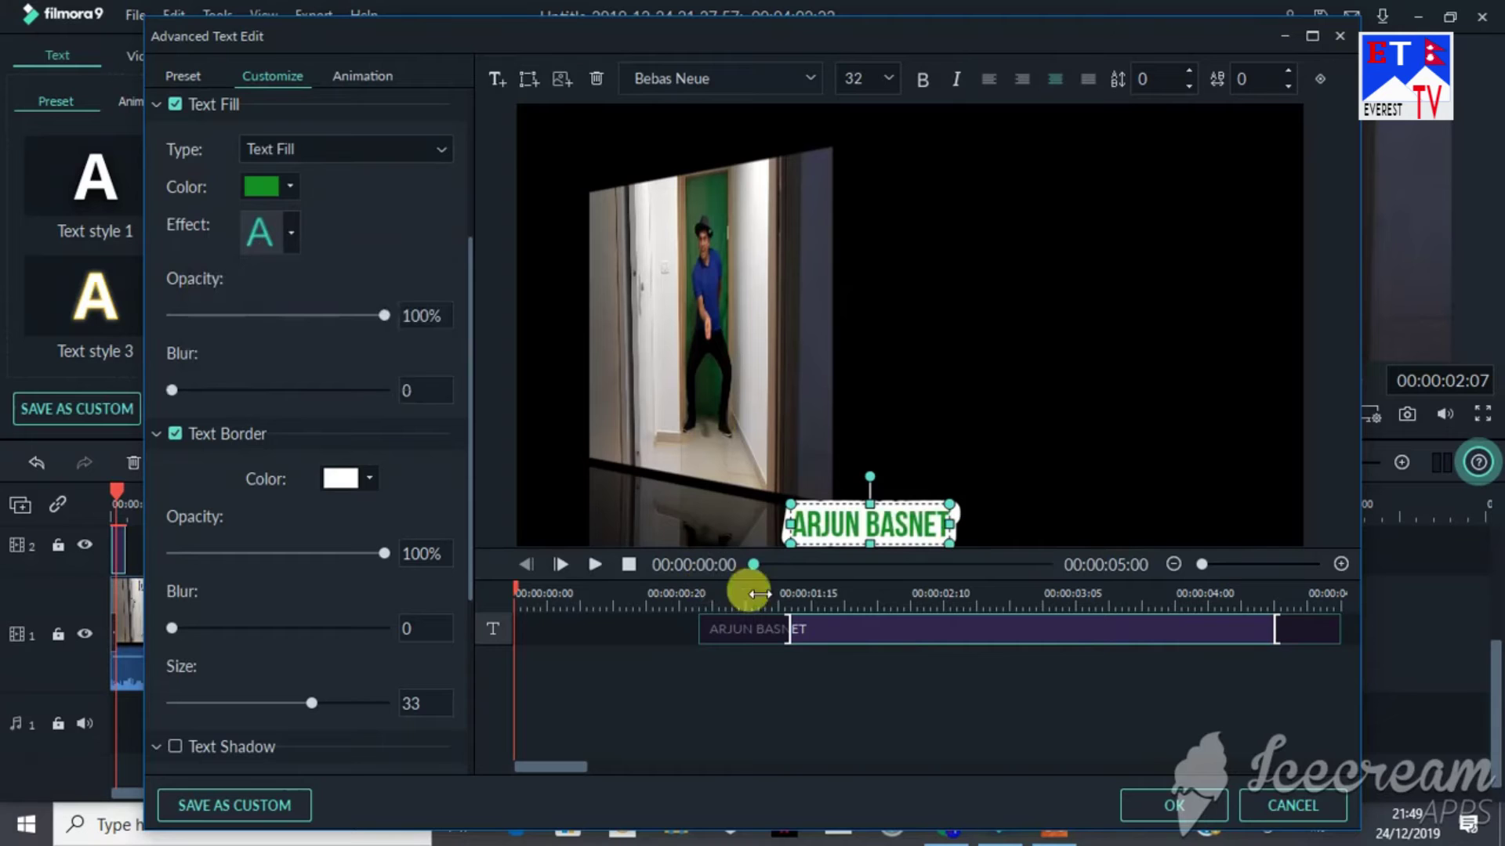
pyautogui.click(1192, 807)
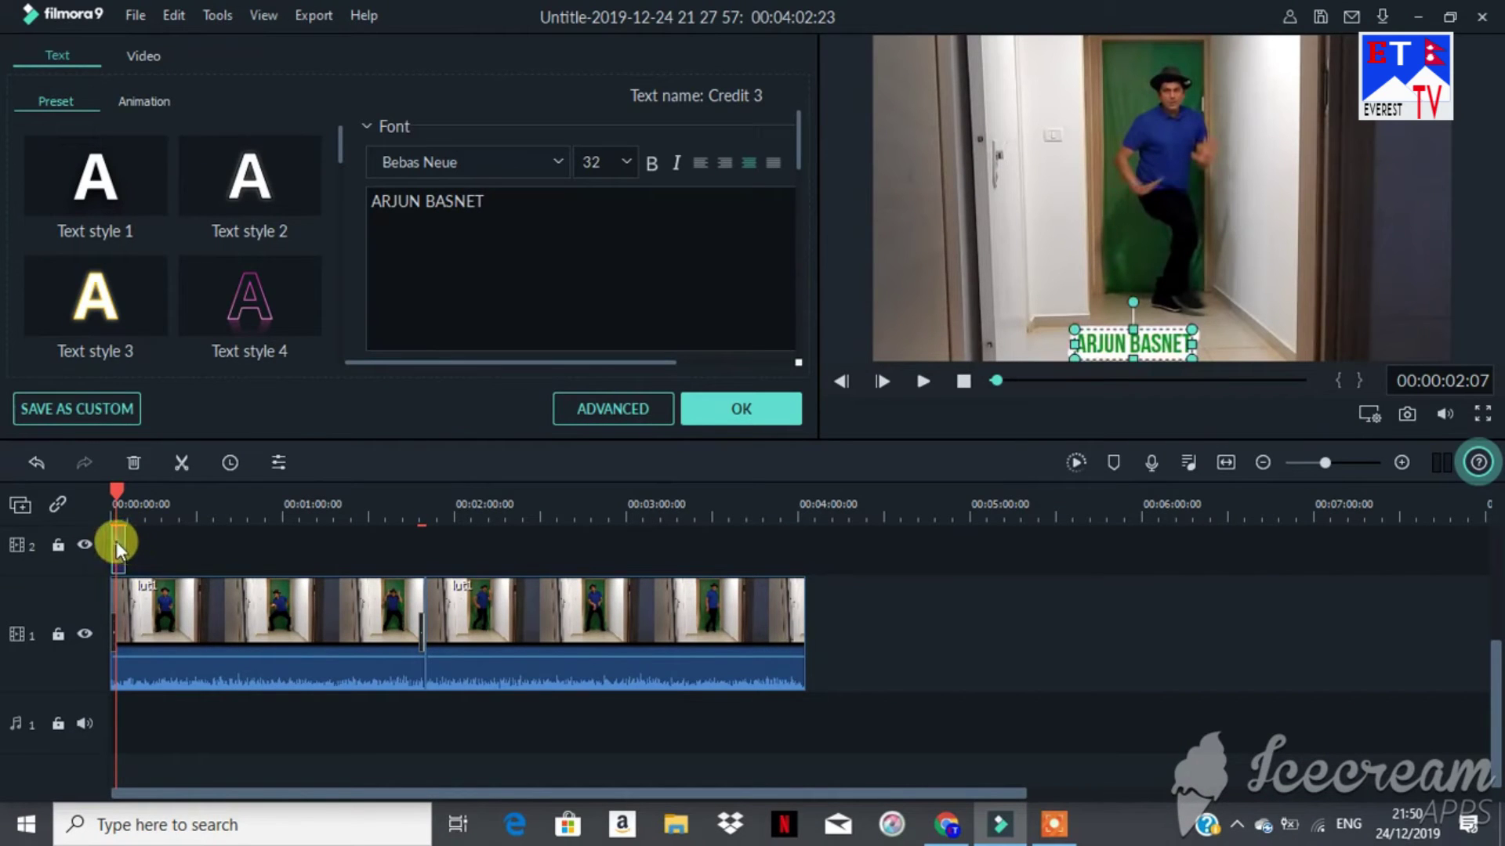
# Step: Lengthen the name title to about 25 seconds and apply the credit edits, closing the editor
pyautogui.moveTo(123, 546); pyautogui.dragTo(193, 551)
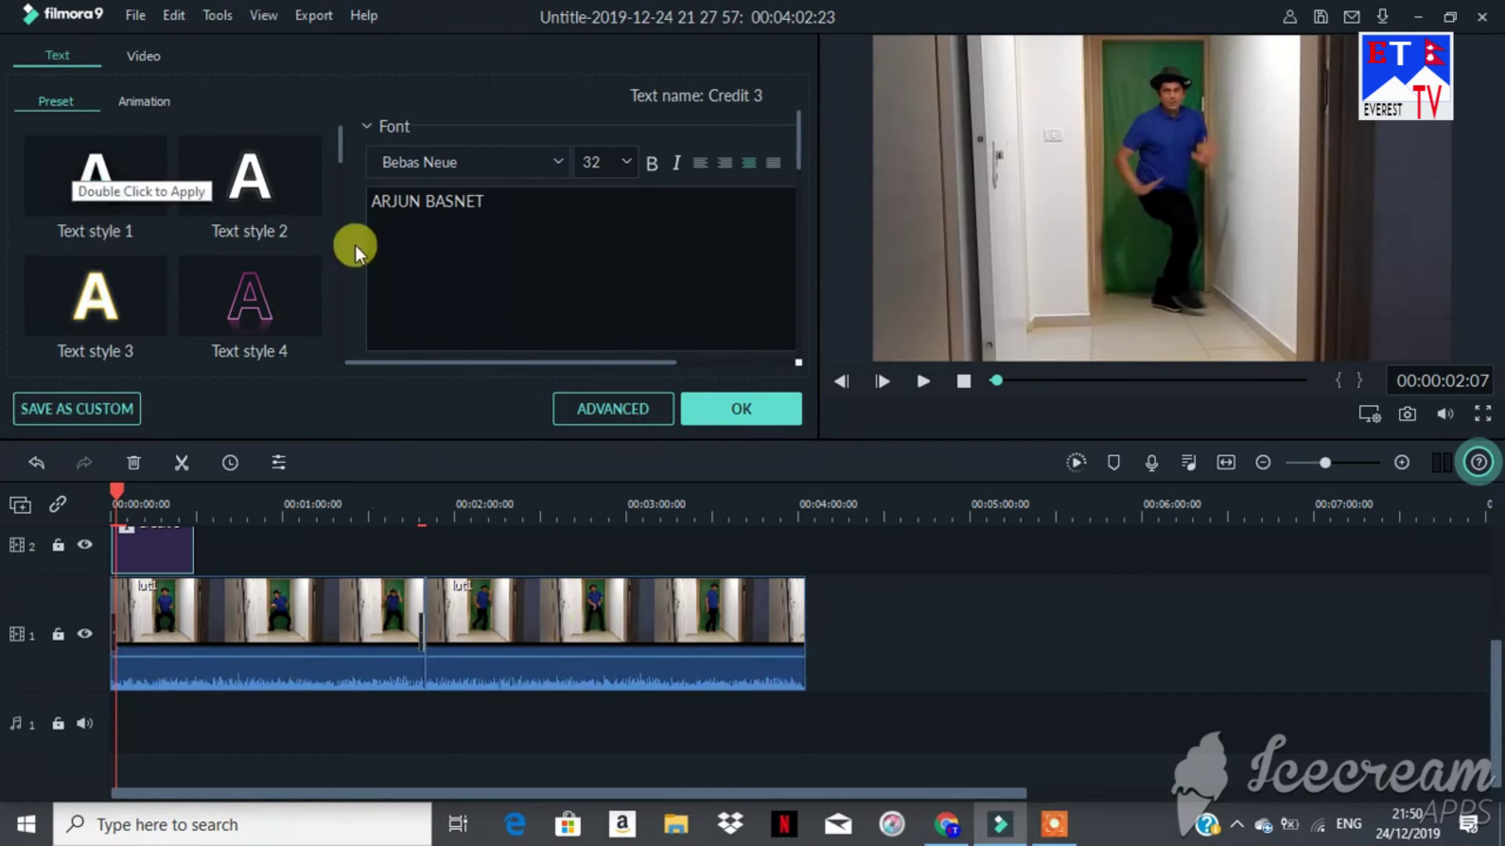
pyautogui.click(763, 408)
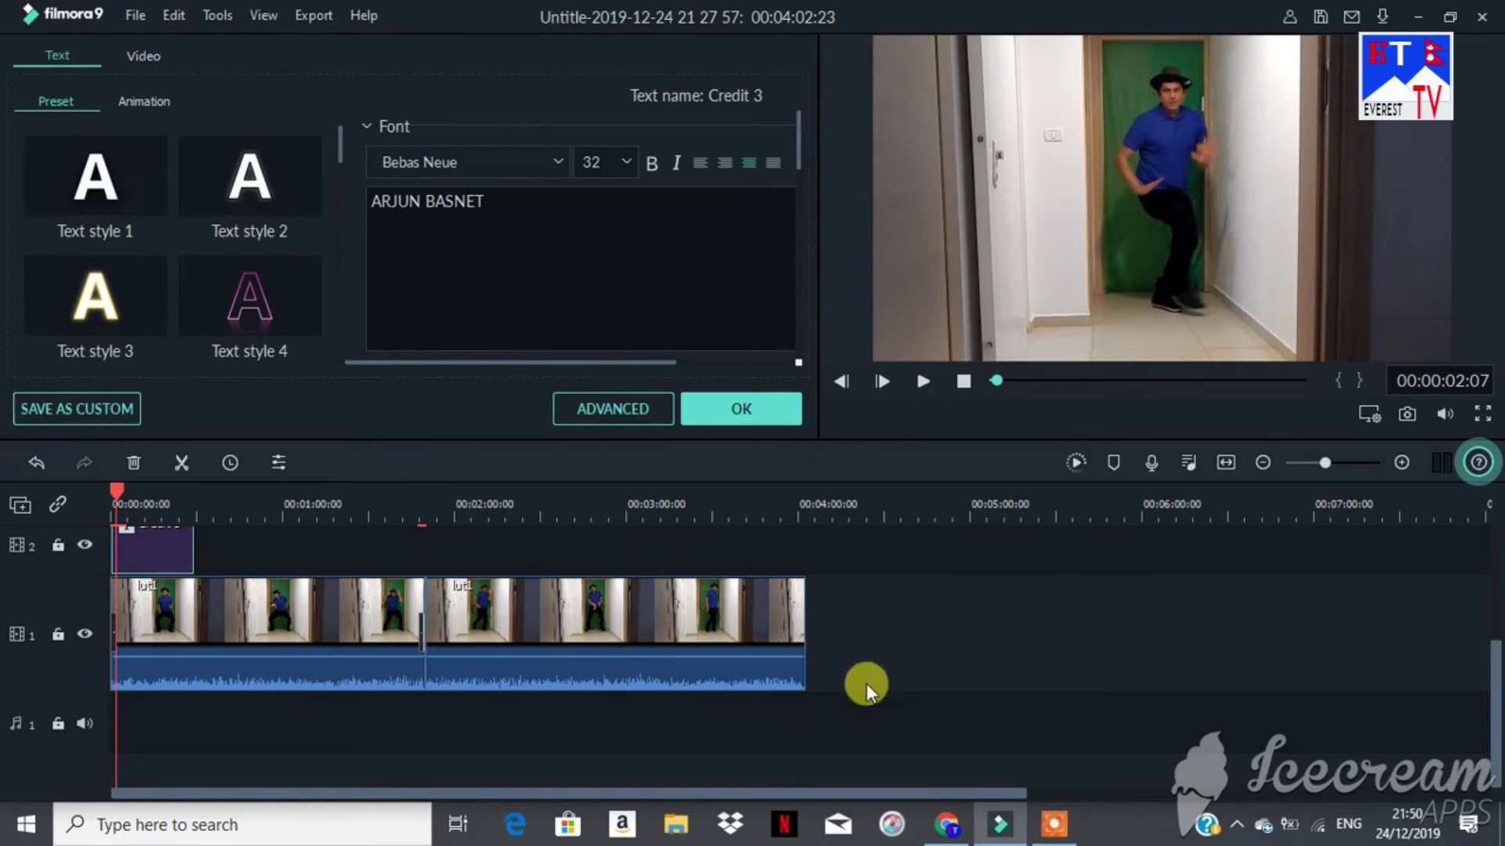
pyautogui.moveTo(116, 482); pyautogui.dragTo(782, 505)
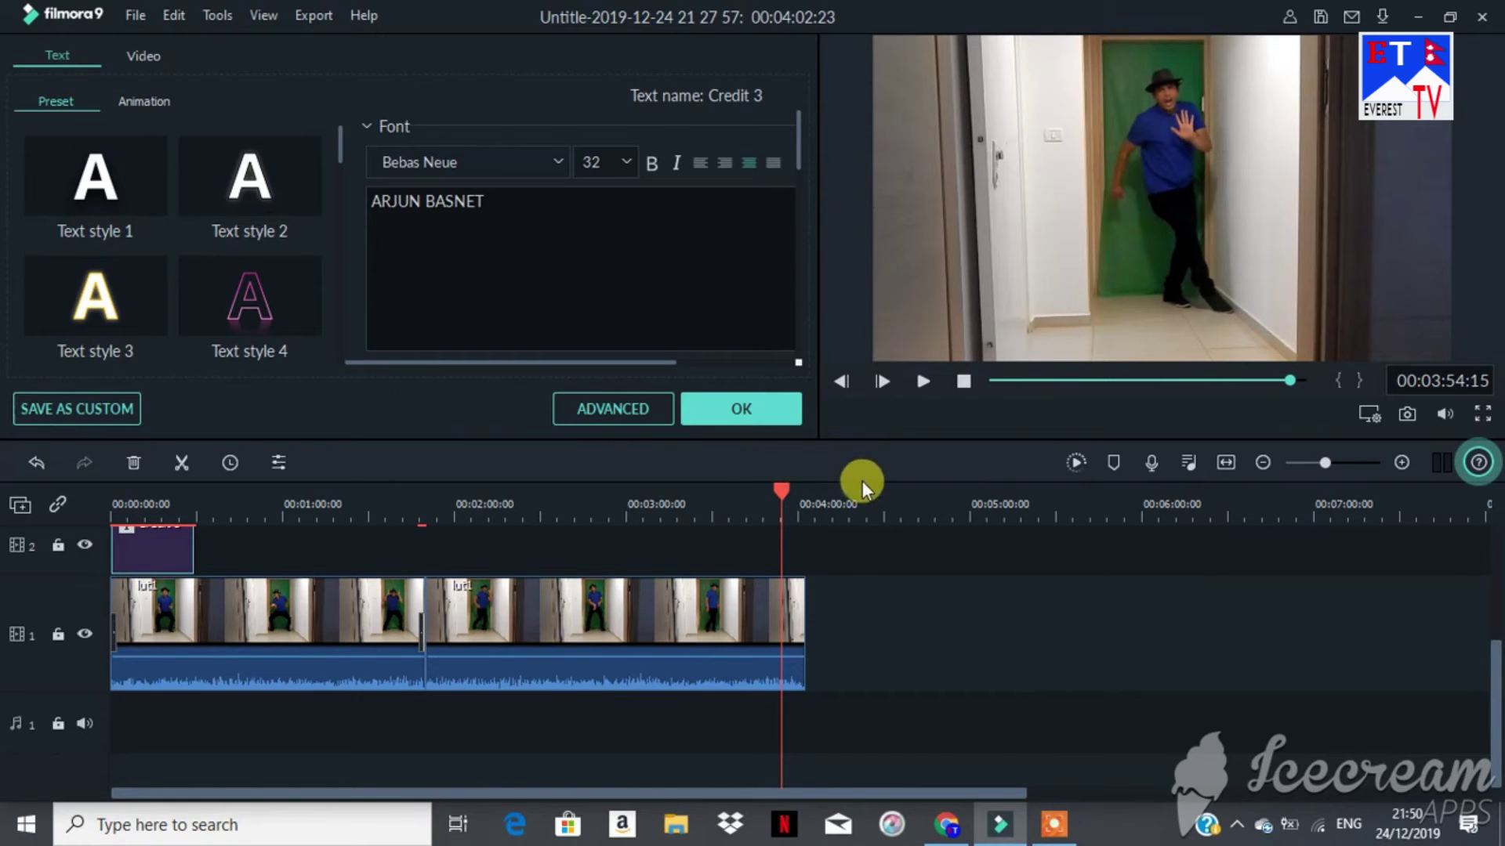
pyautogui.click(740, 417)
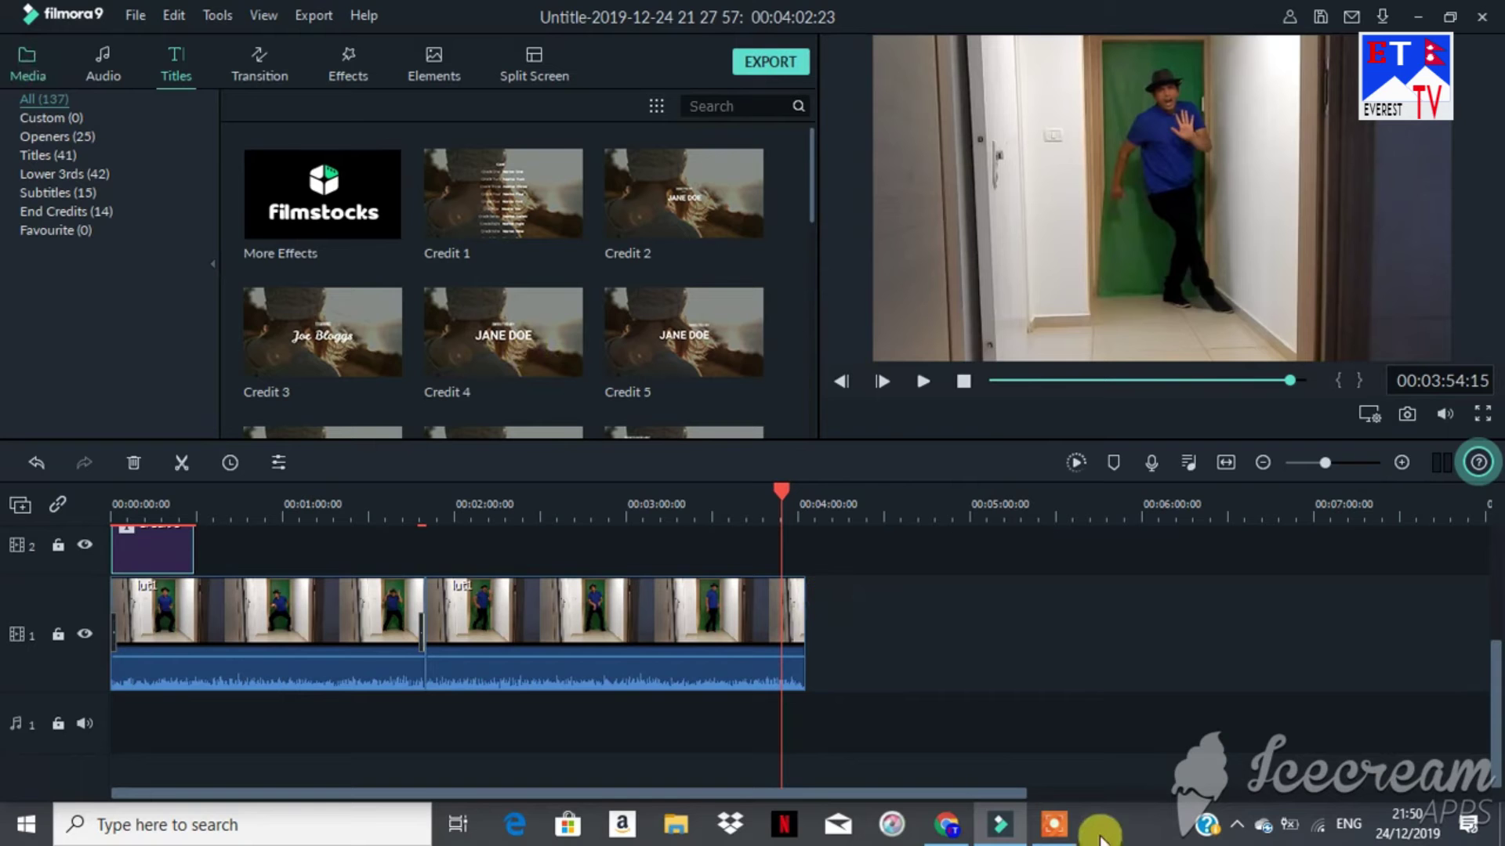
# Step: Import the CHANNEL ENTROI IMAGE video from the Output folder into the project media
pyautogui.click(1057, 825)
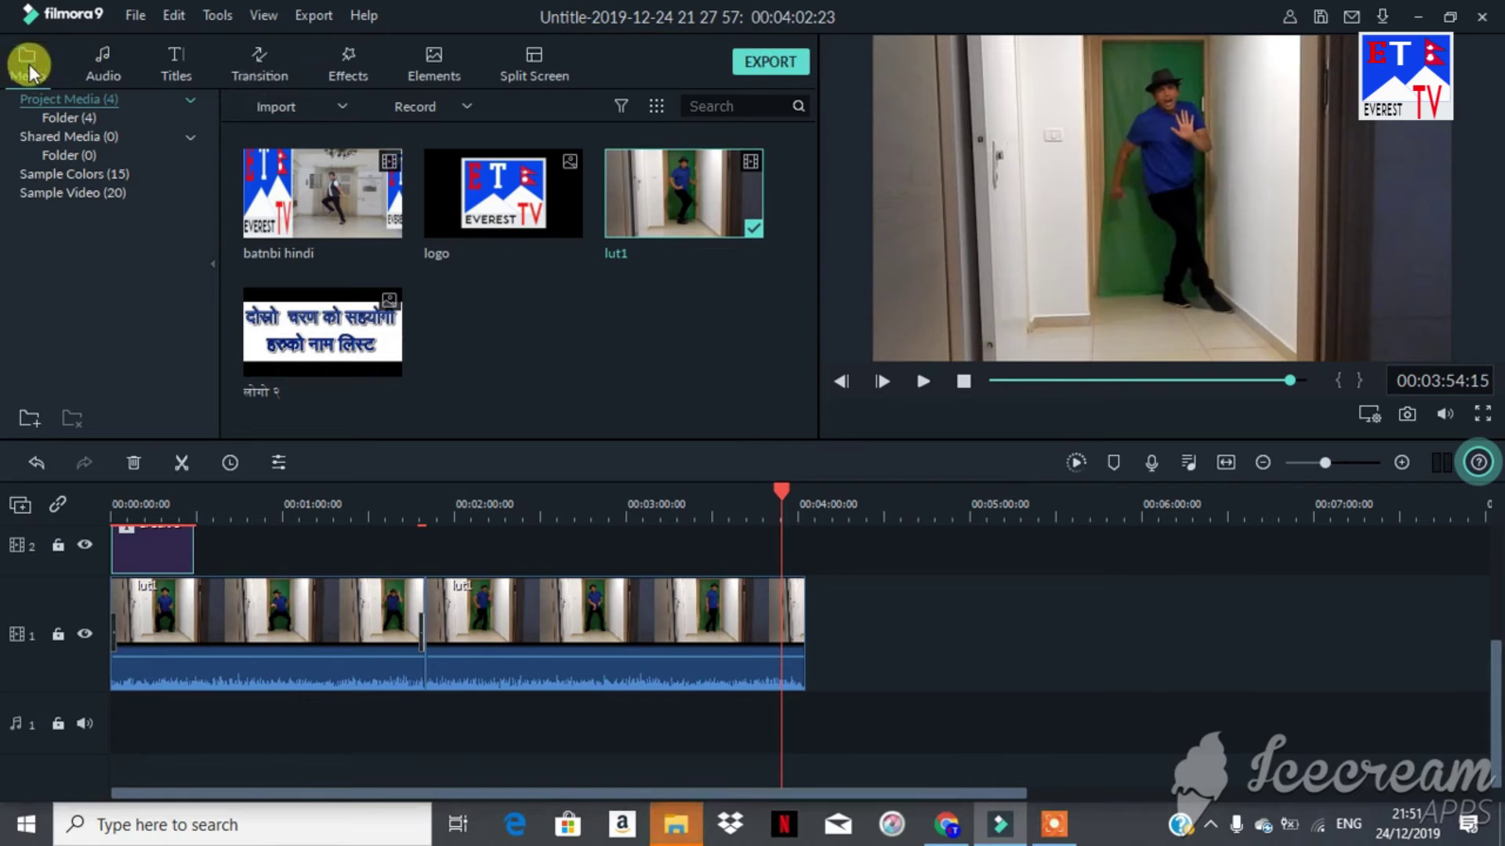
pyautogui.click(276, 106)
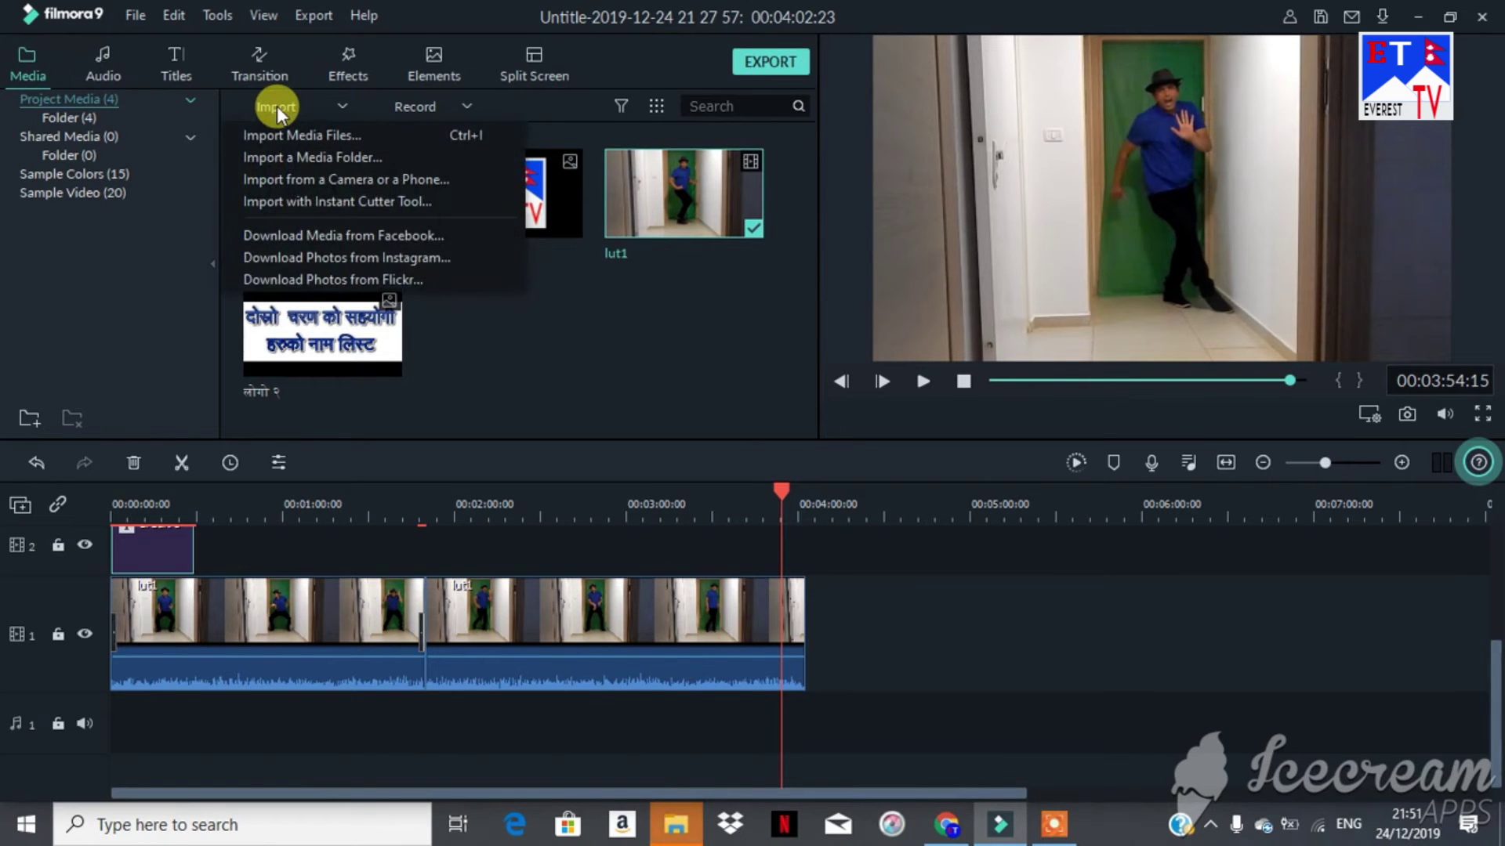
pyautogui.click(279, 134)
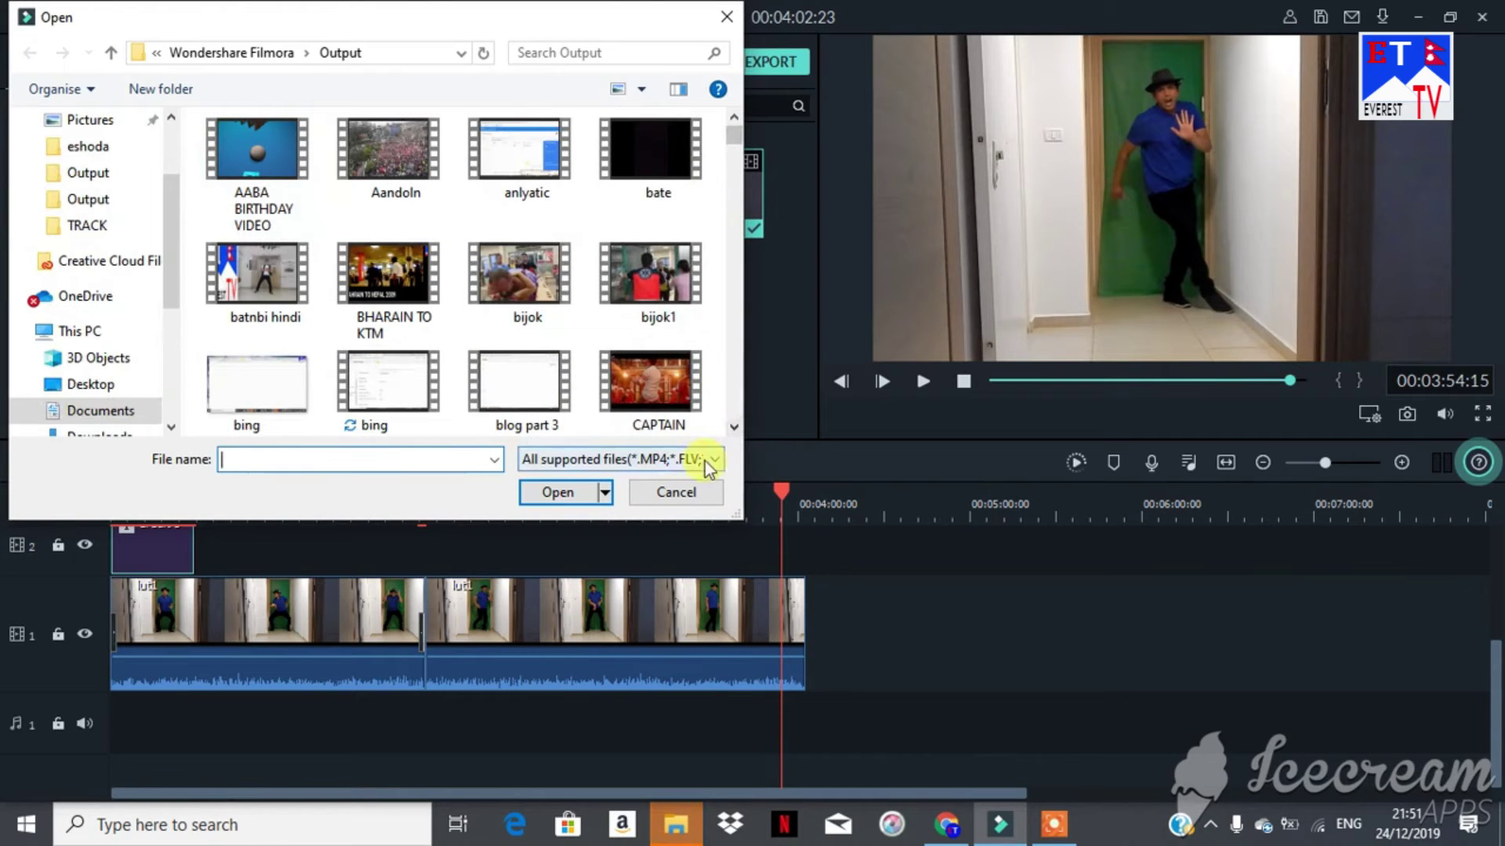
pyautogui.click(738, 428)
pyautogui.scroll(-10, 738, 428)
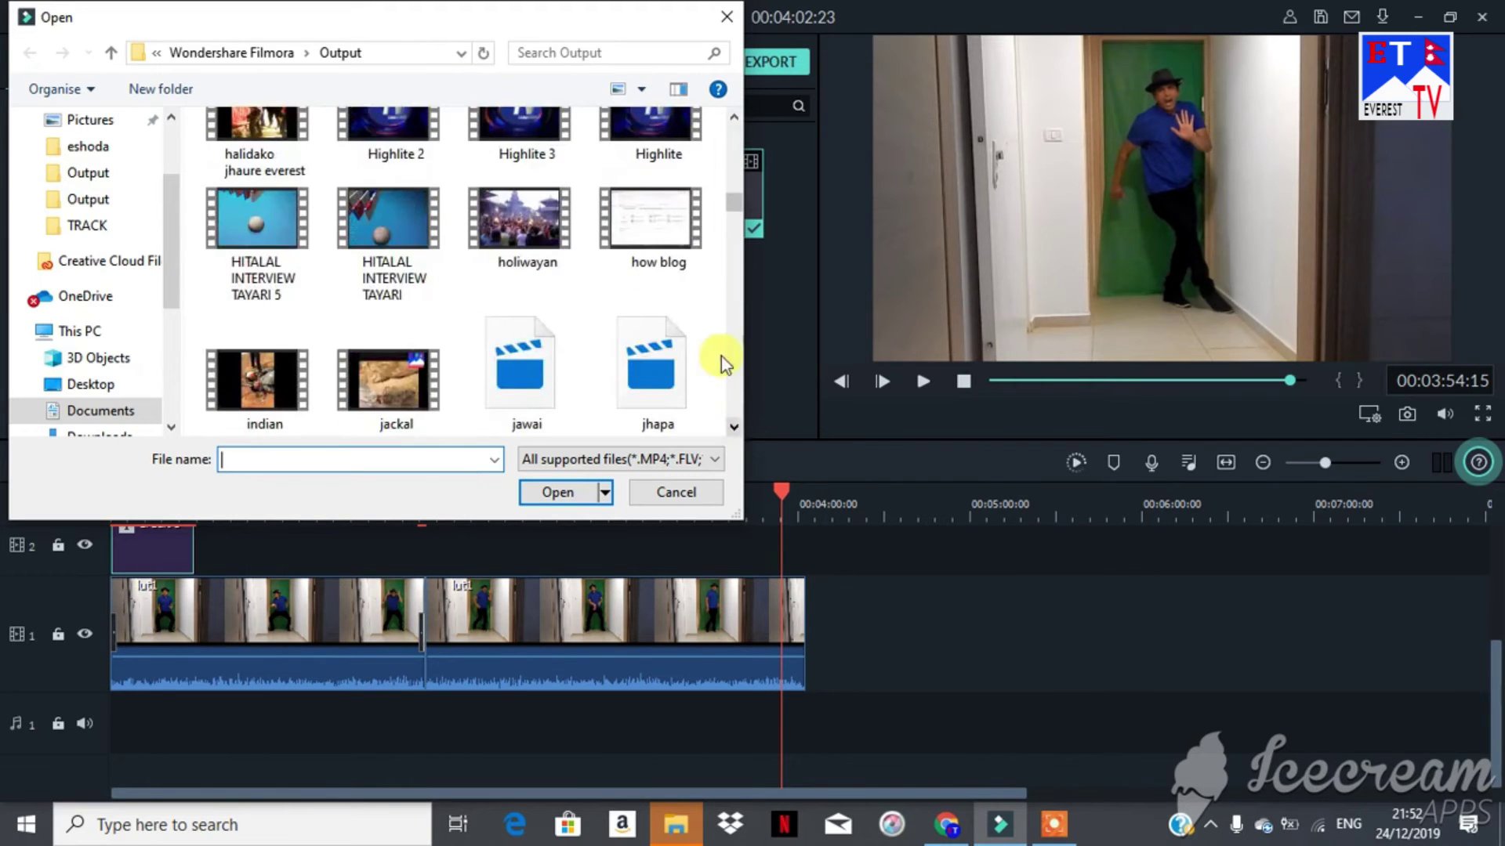
pyautogui.click(735, 121)
pyautogui.click(734, 121)
pyautogui.click(735, 121)
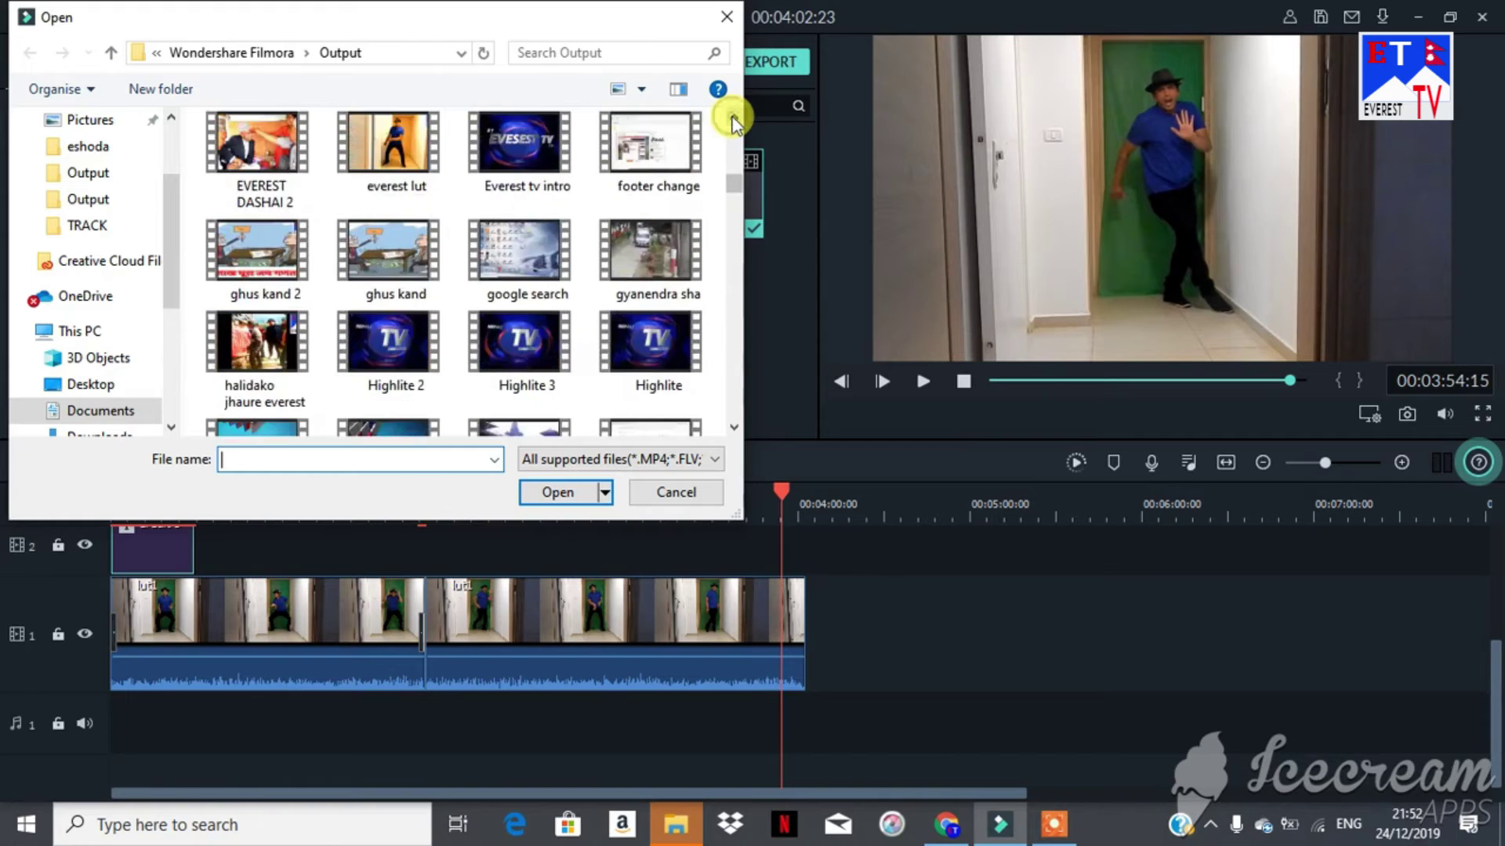
pyautogui.click(735, 122)
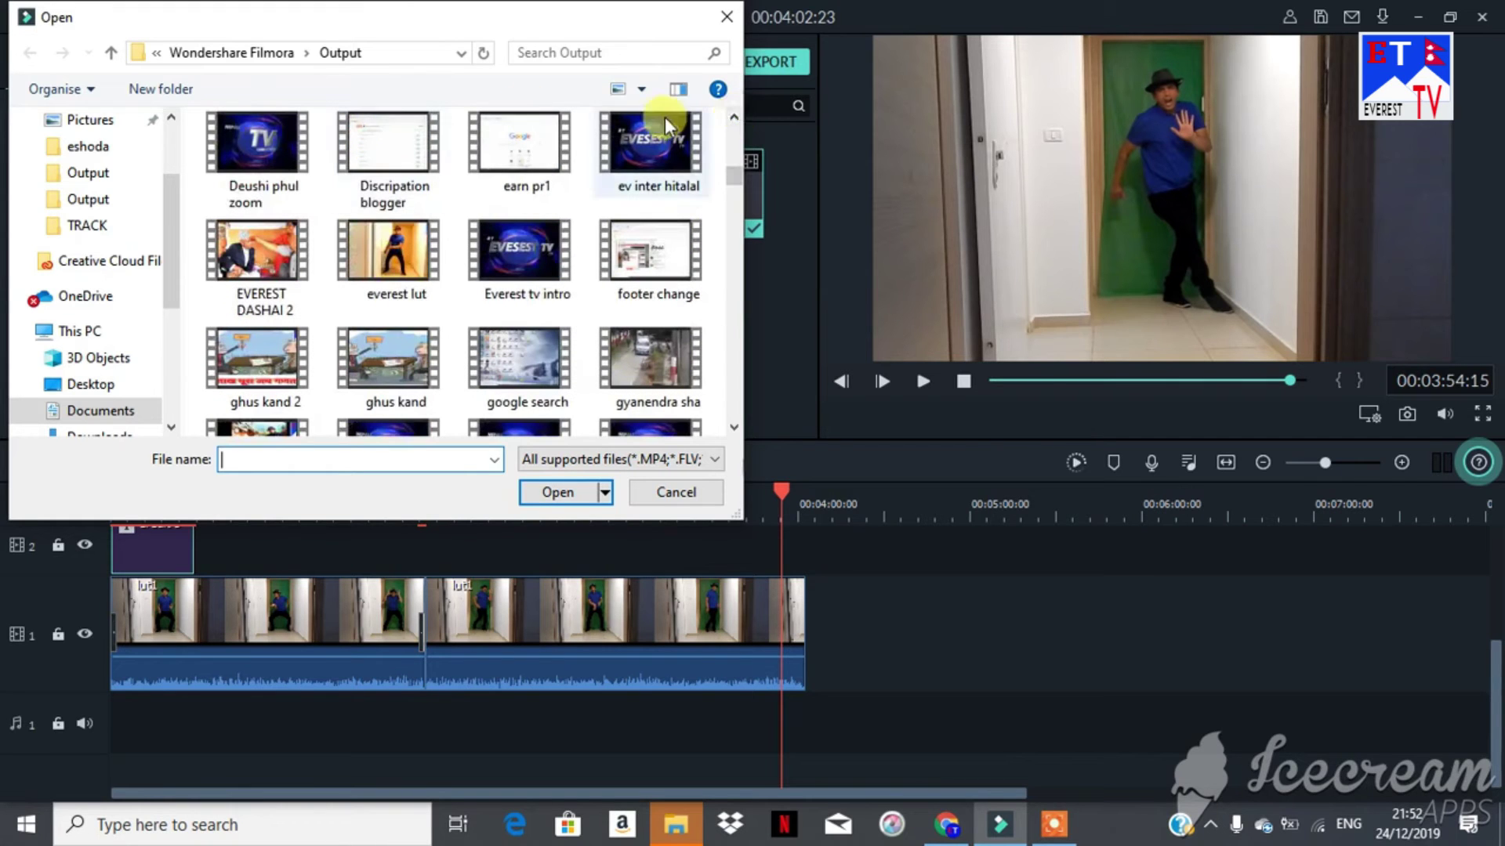
pyautogui.click(734, 117)
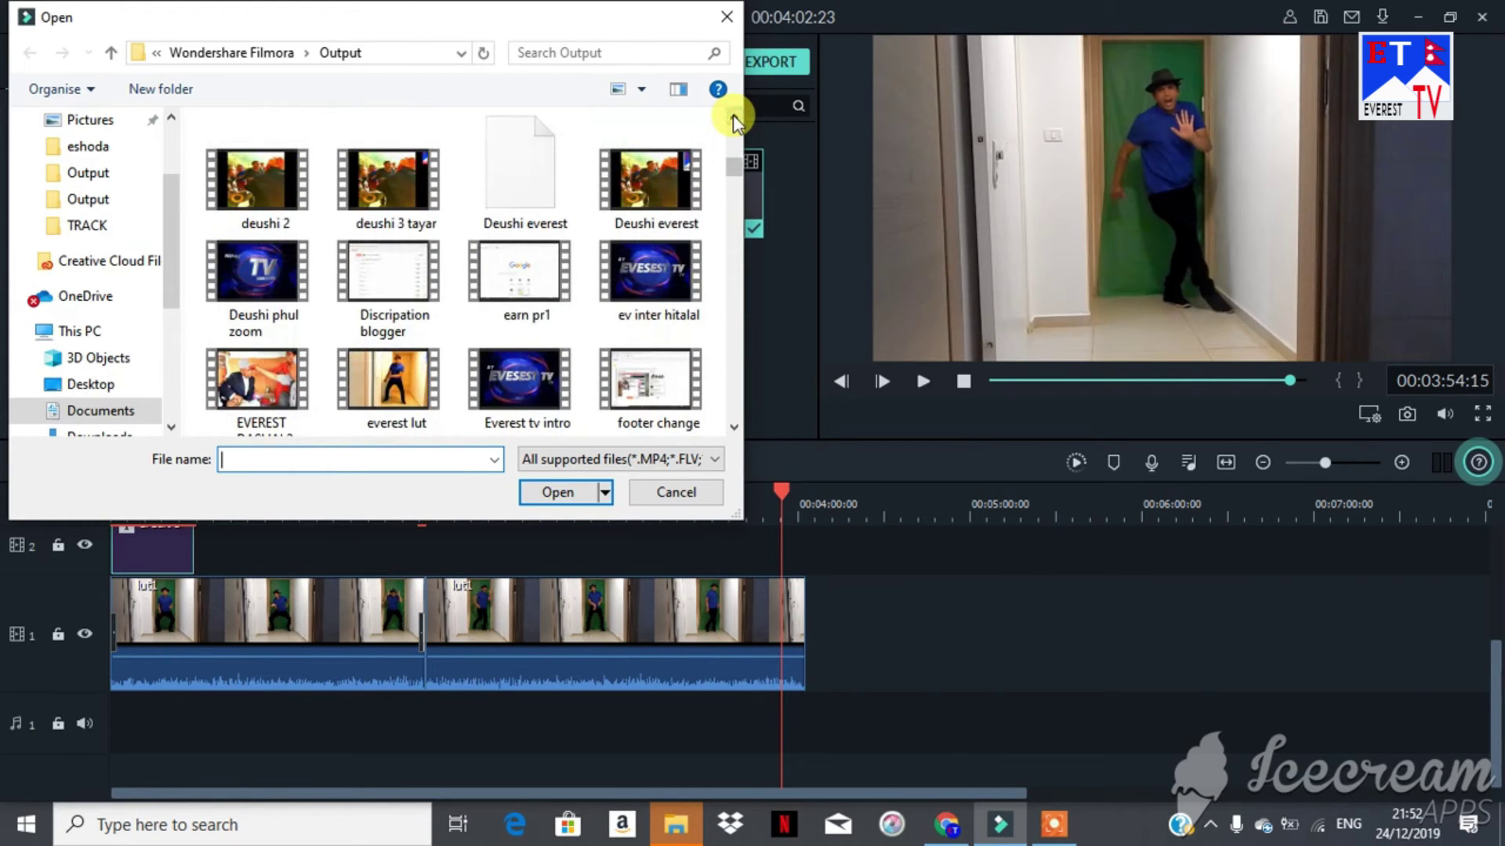
pyautogui.click(732, 116)
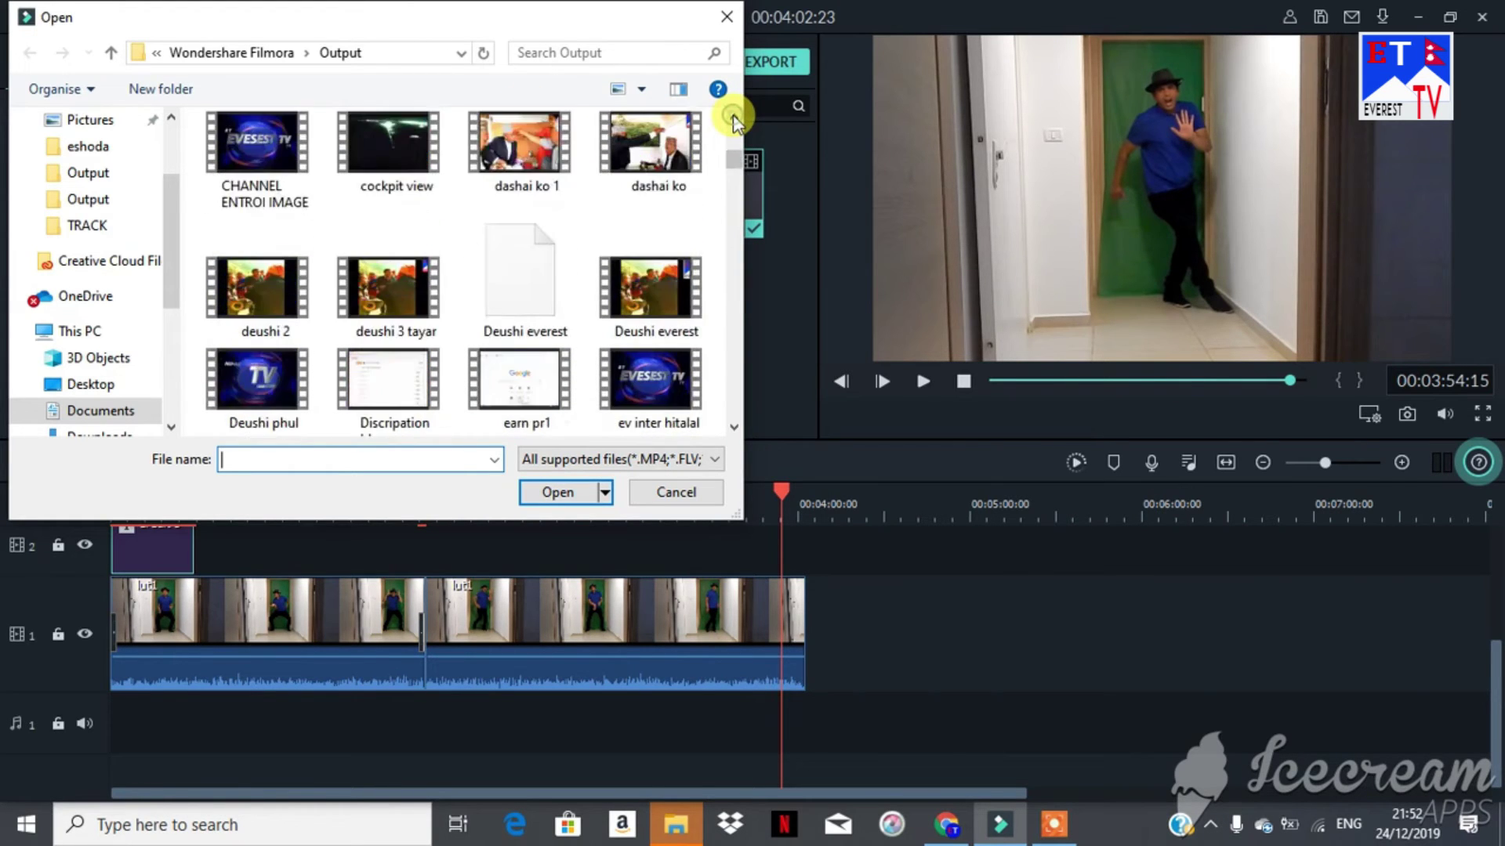
pyautogui.click(222, 171)
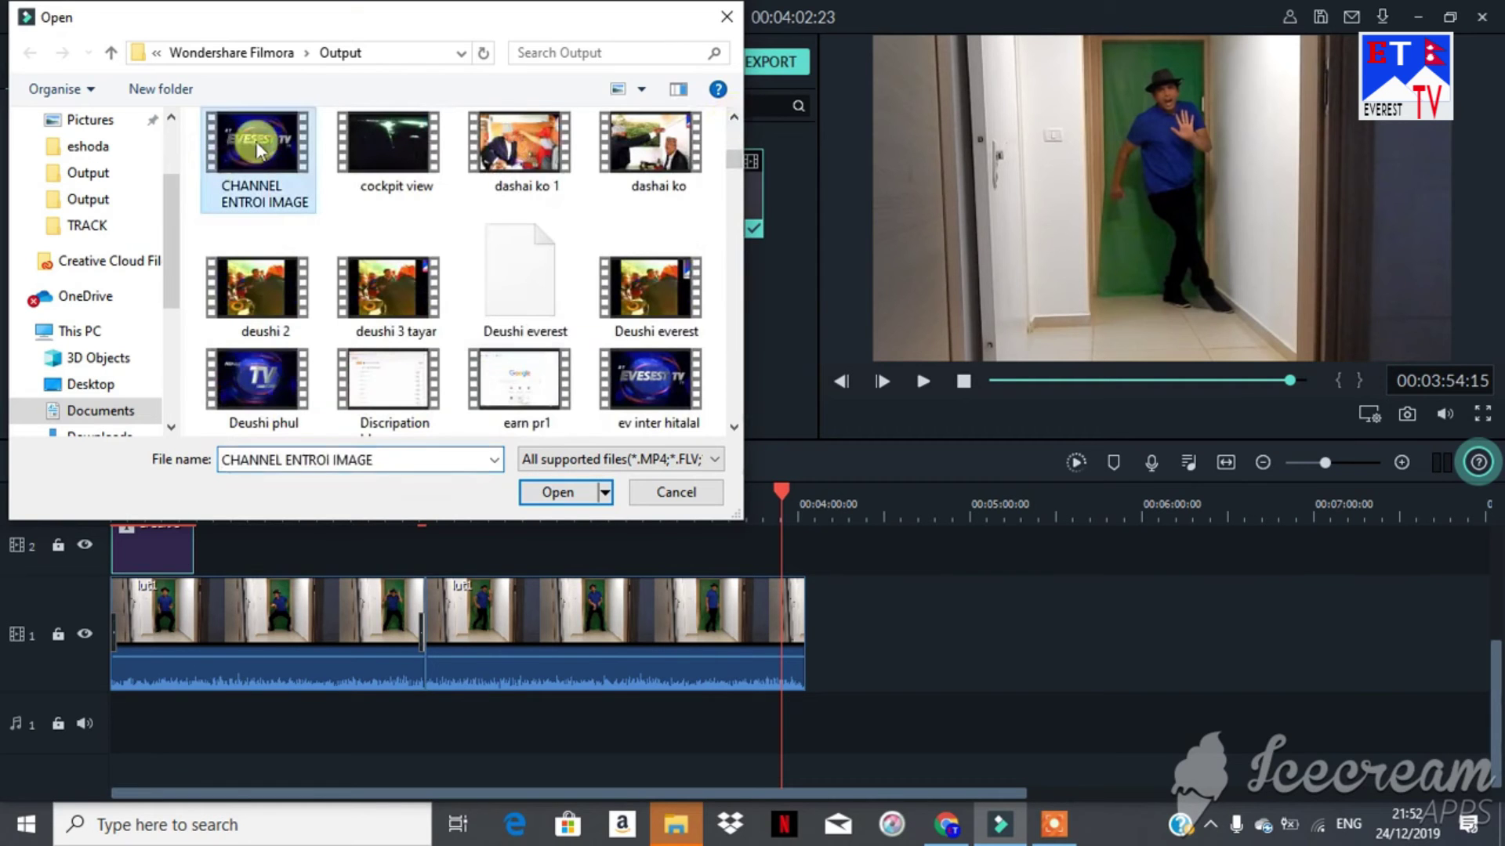
pyautogui.click(558, 492)
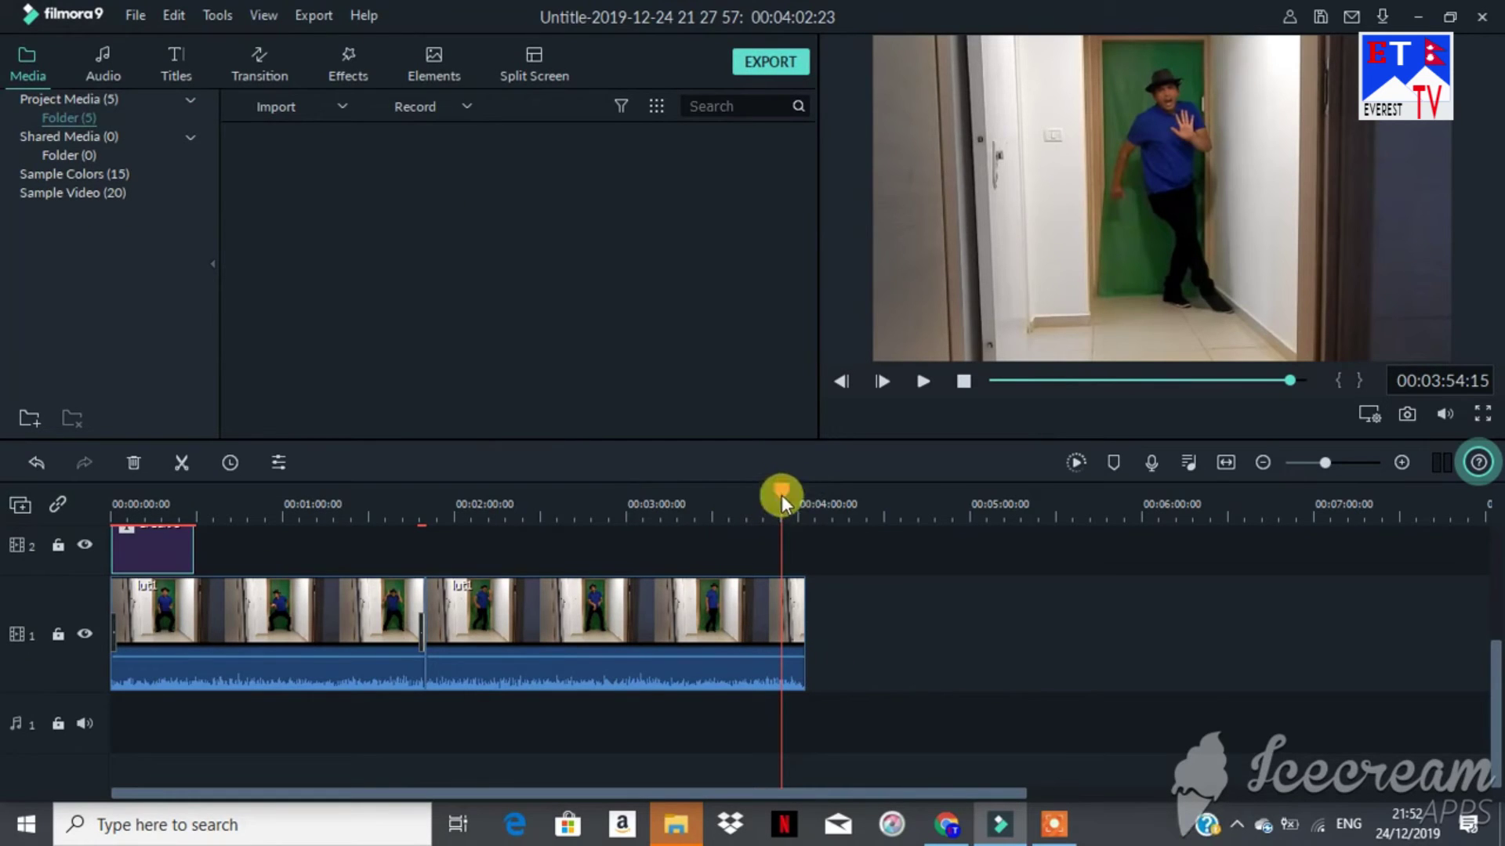
# Step: Place the CHANNEL ENTROI IMAGE clip on track 1 directly after the lut1 clip
pyautogui.moveTo(782, 495); pyautogui.dragTo(780, 495)
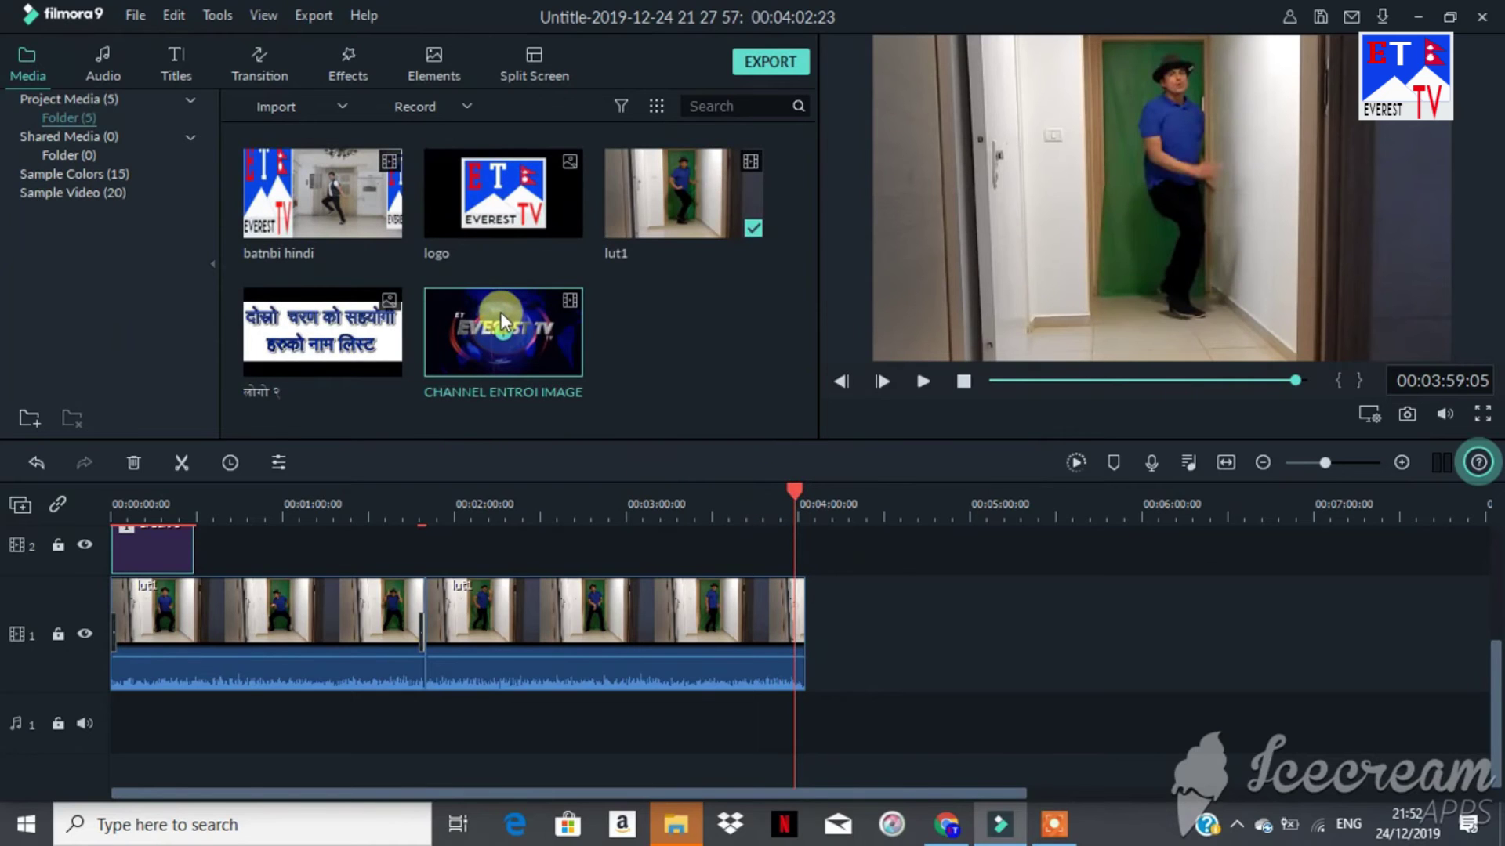
pyautogui.moveTo(500, 314); pyautogui.dragTo(820, 599)
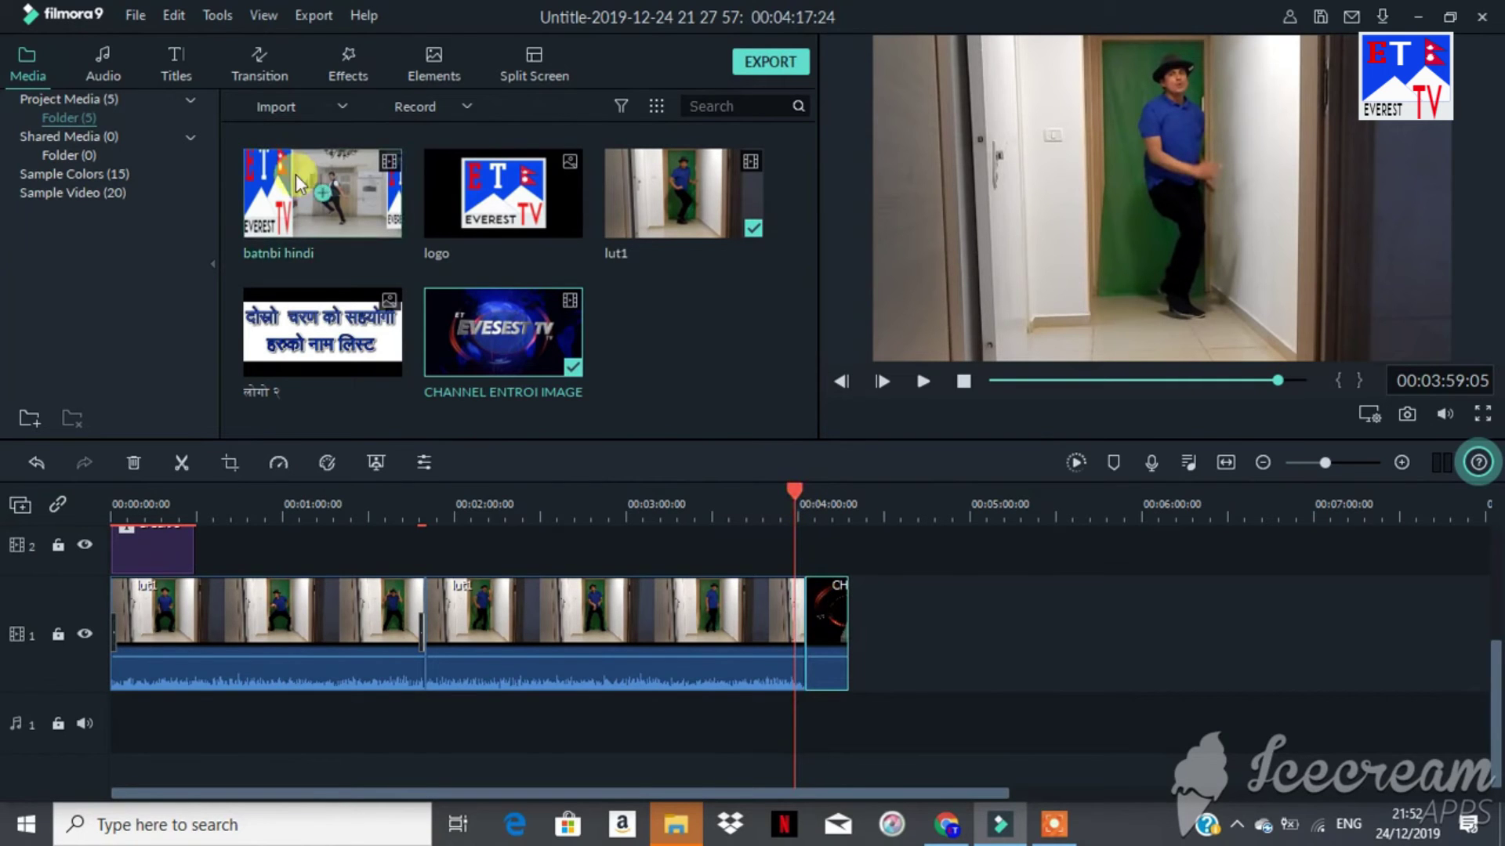
pyautogui.click(265, 63)
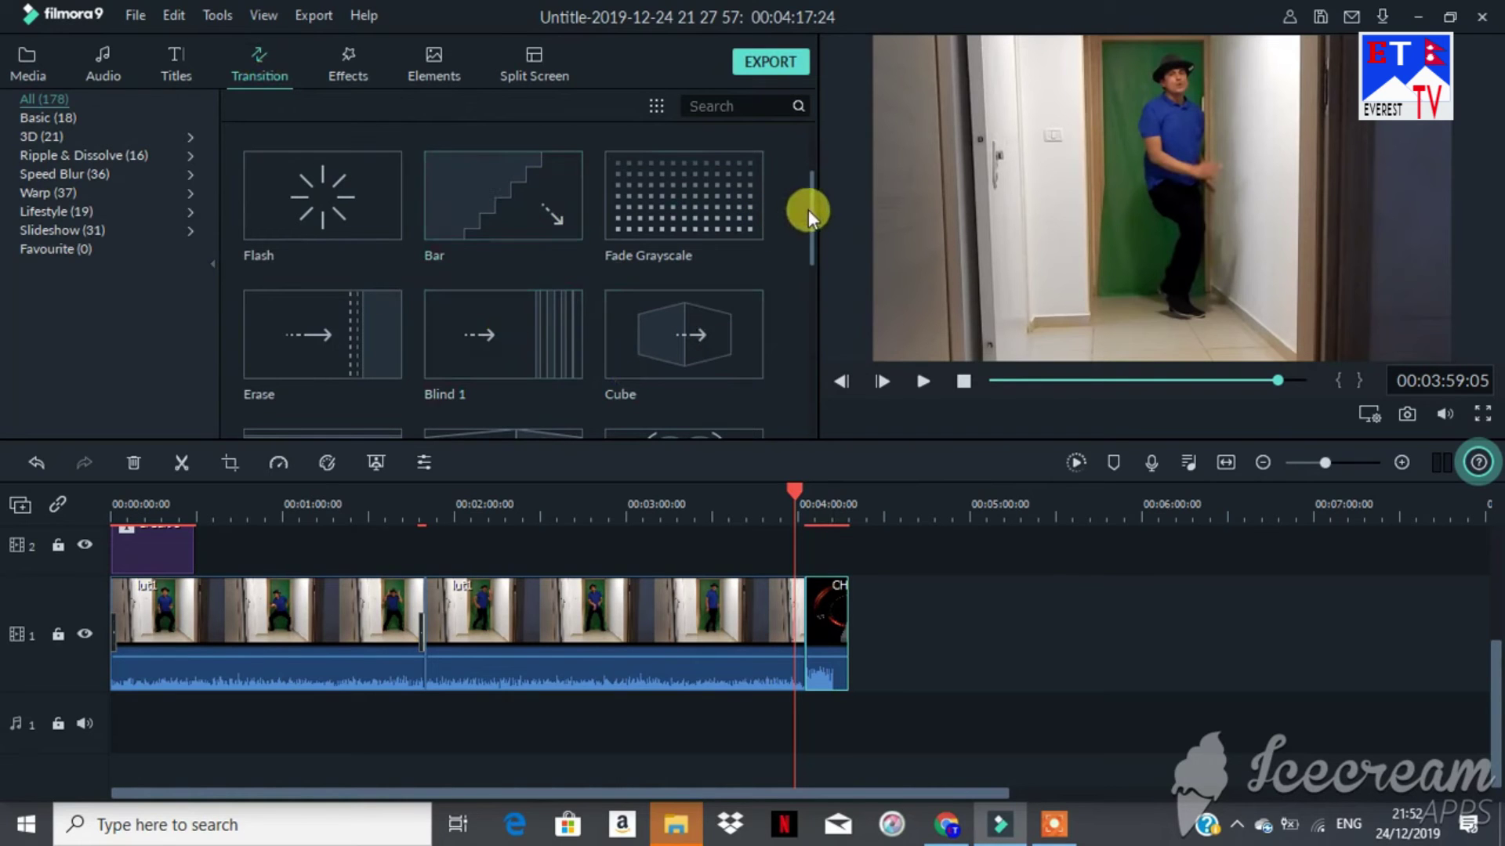
# Step: Add a transition onto the channel intro clip and play back the join around 00:03:41
pyautogui.moveTo(809, 209); pyautogui.dragTo(824, 326)
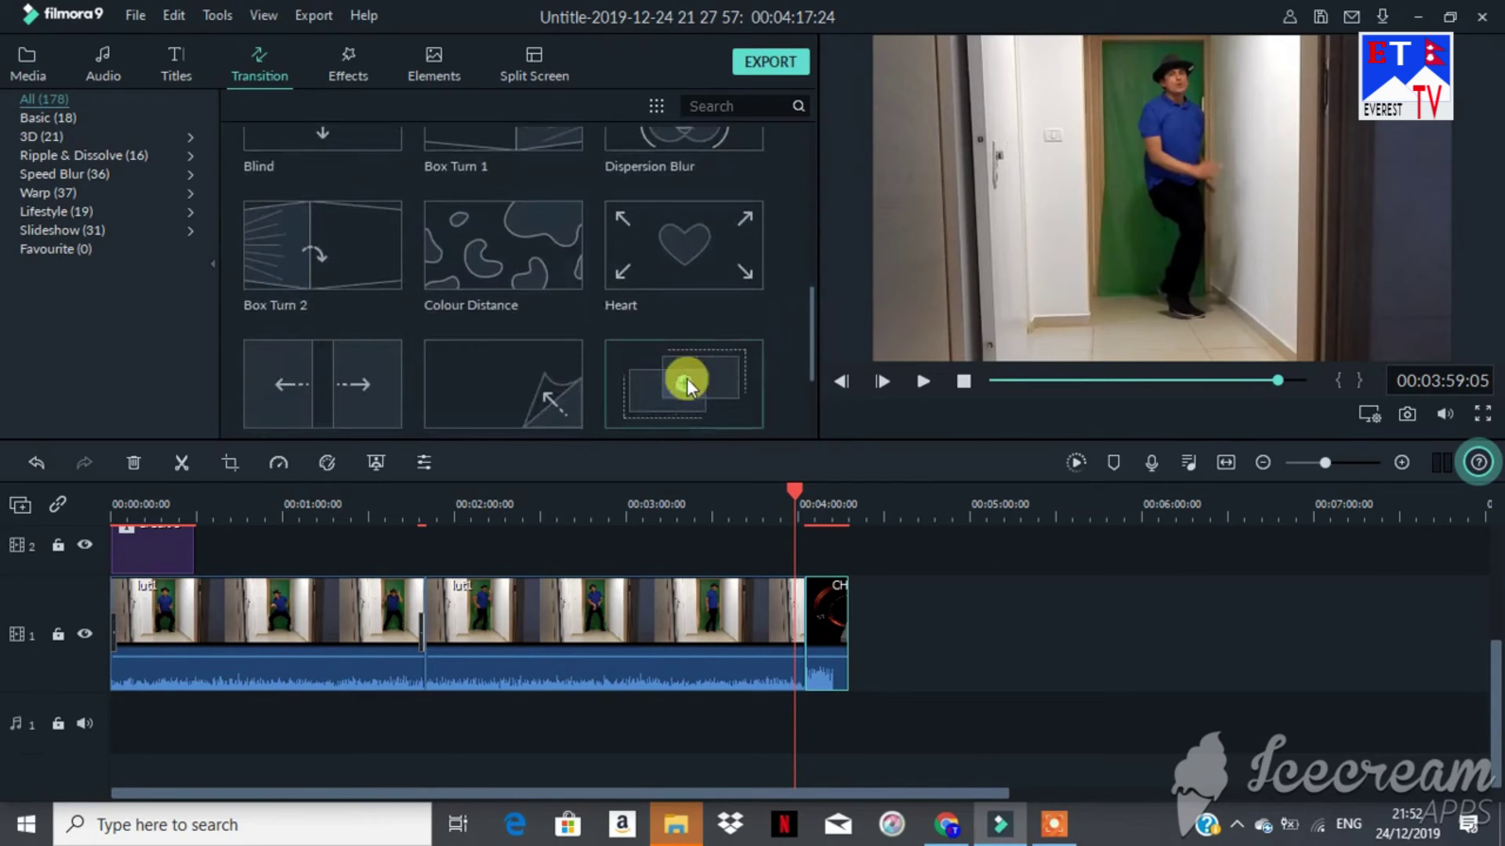
pyautogui.moveTo(686, 378); pyautogui.dragTo(754, 564)
pyautogui.click(920, 382)
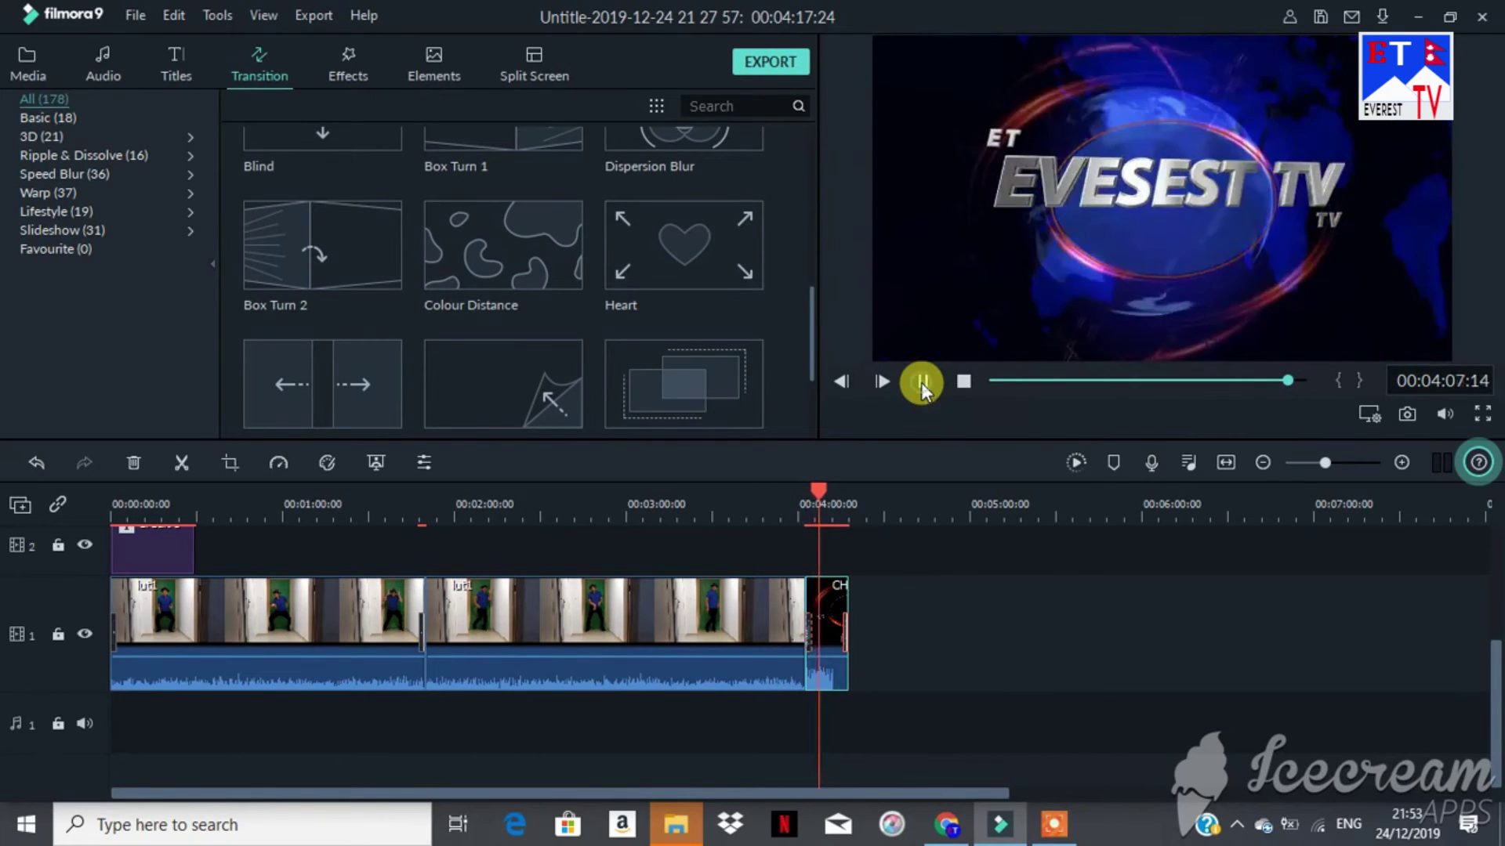
pyautogui.click(923, 383)
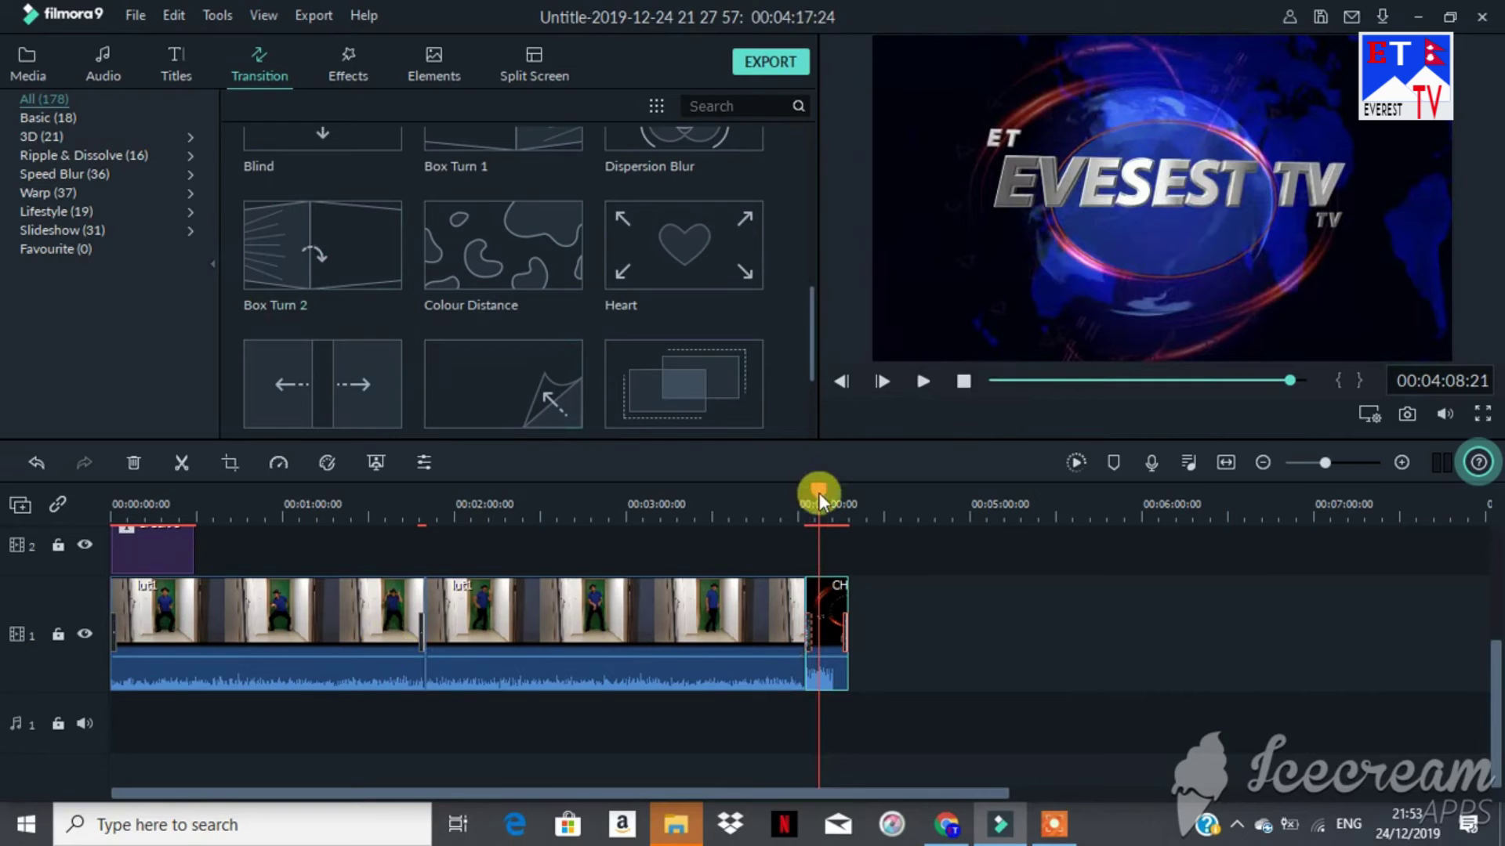
pyautogui.moveTo(818, 492); pyautogui.dragTo(745, 496)
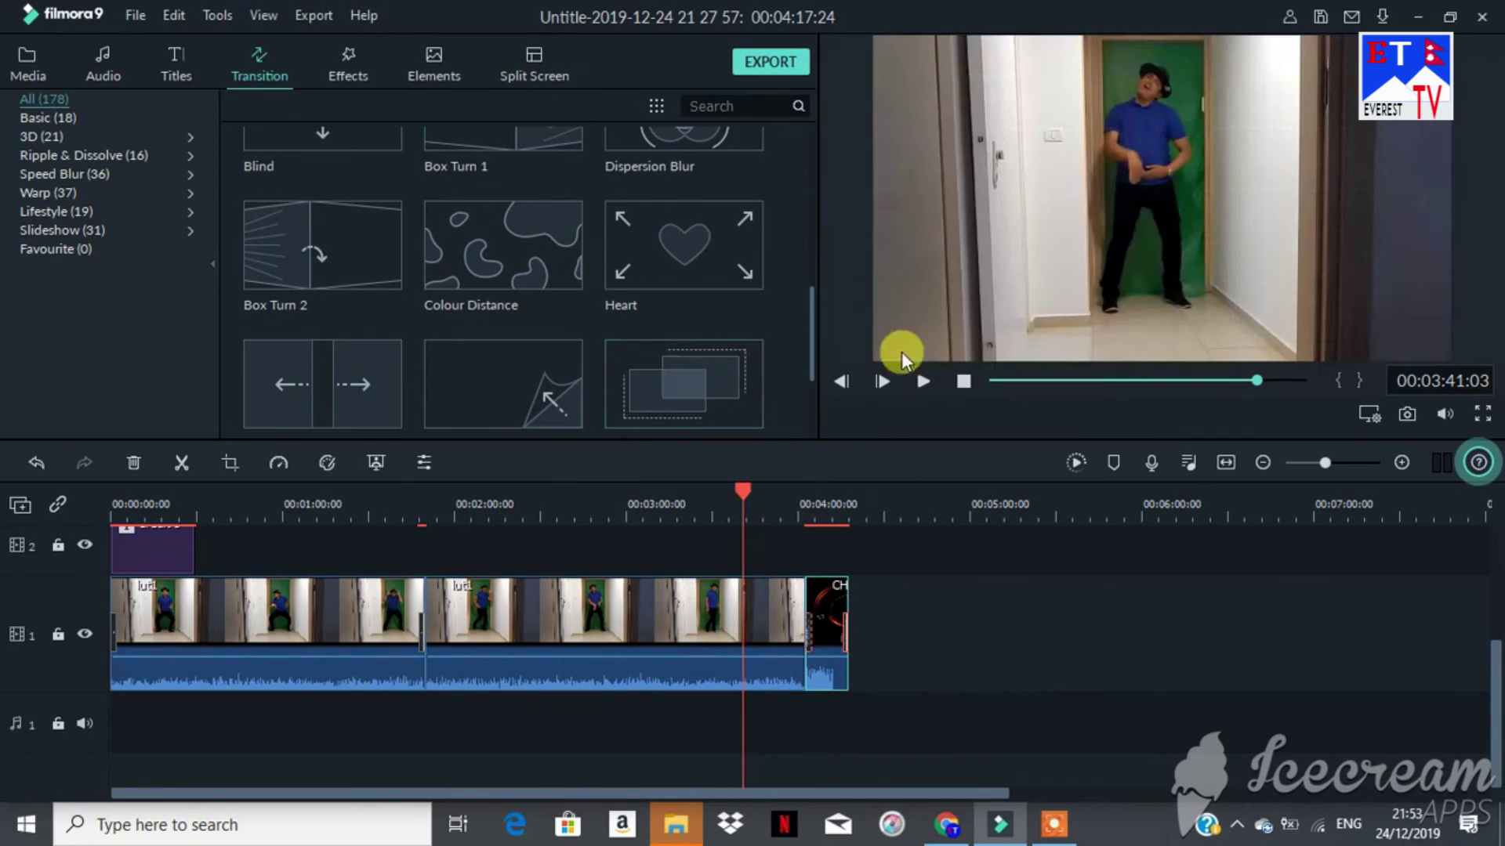
pyautogui.moveTo(561, 359)
pyautogui.click(26, 56)
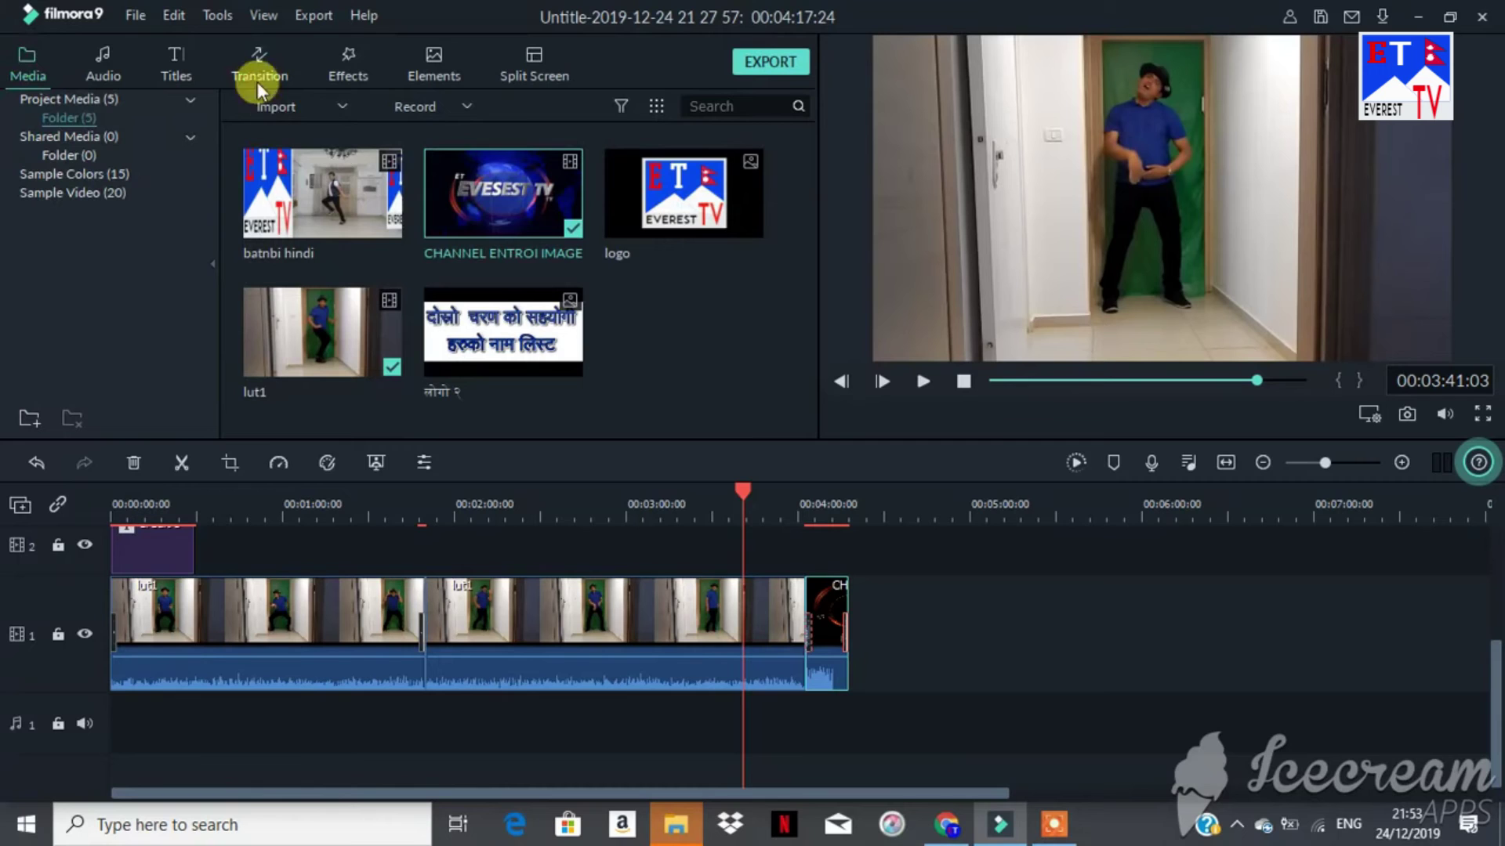
# Step: Import the et ko logo image from the Pictures folder into the project media
pyautogui.click(275, 106)
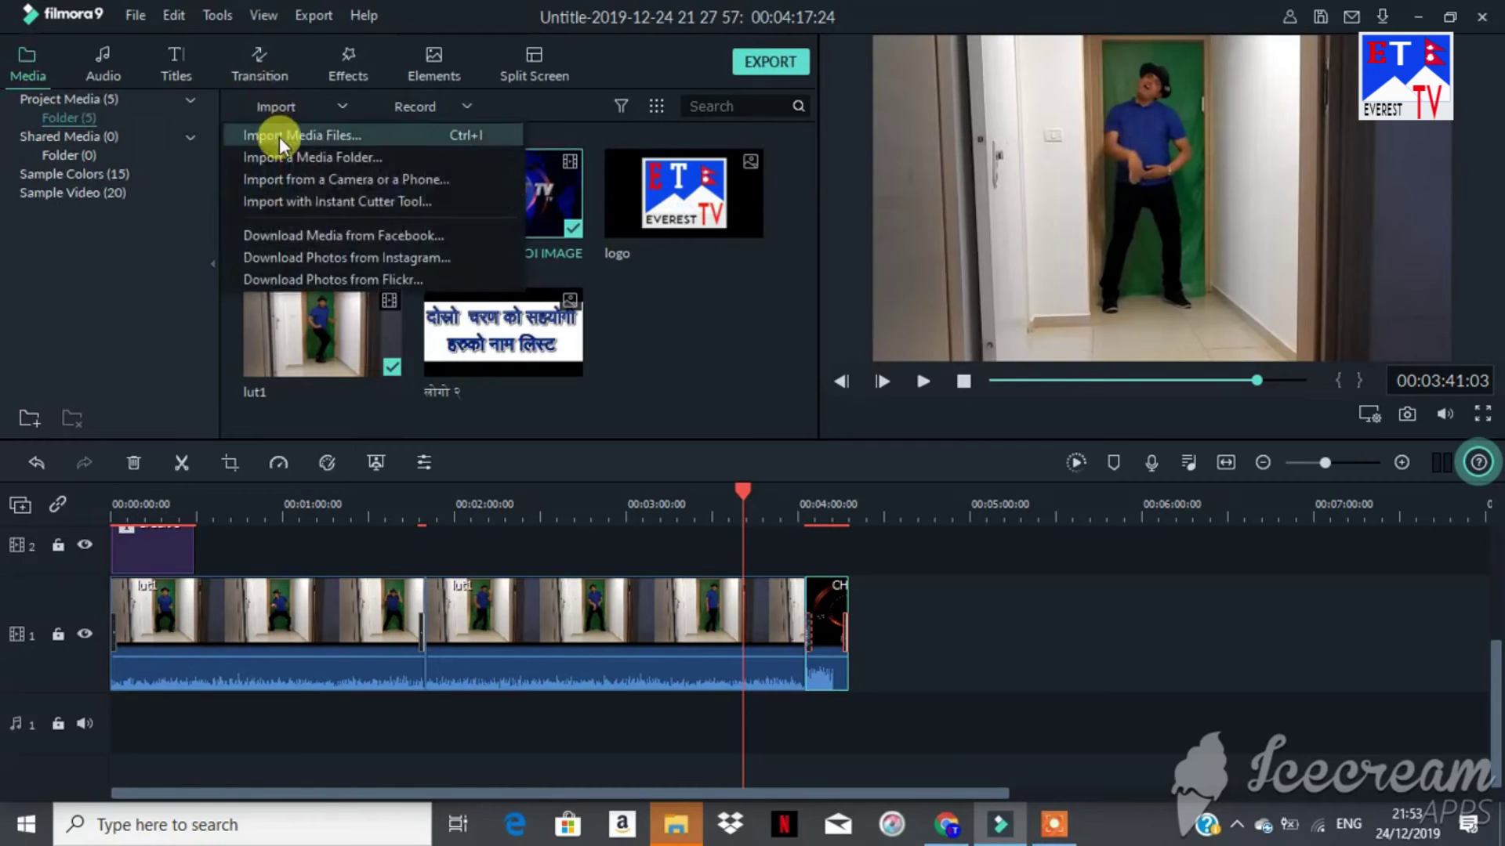
pyautogui.click(285, 135)
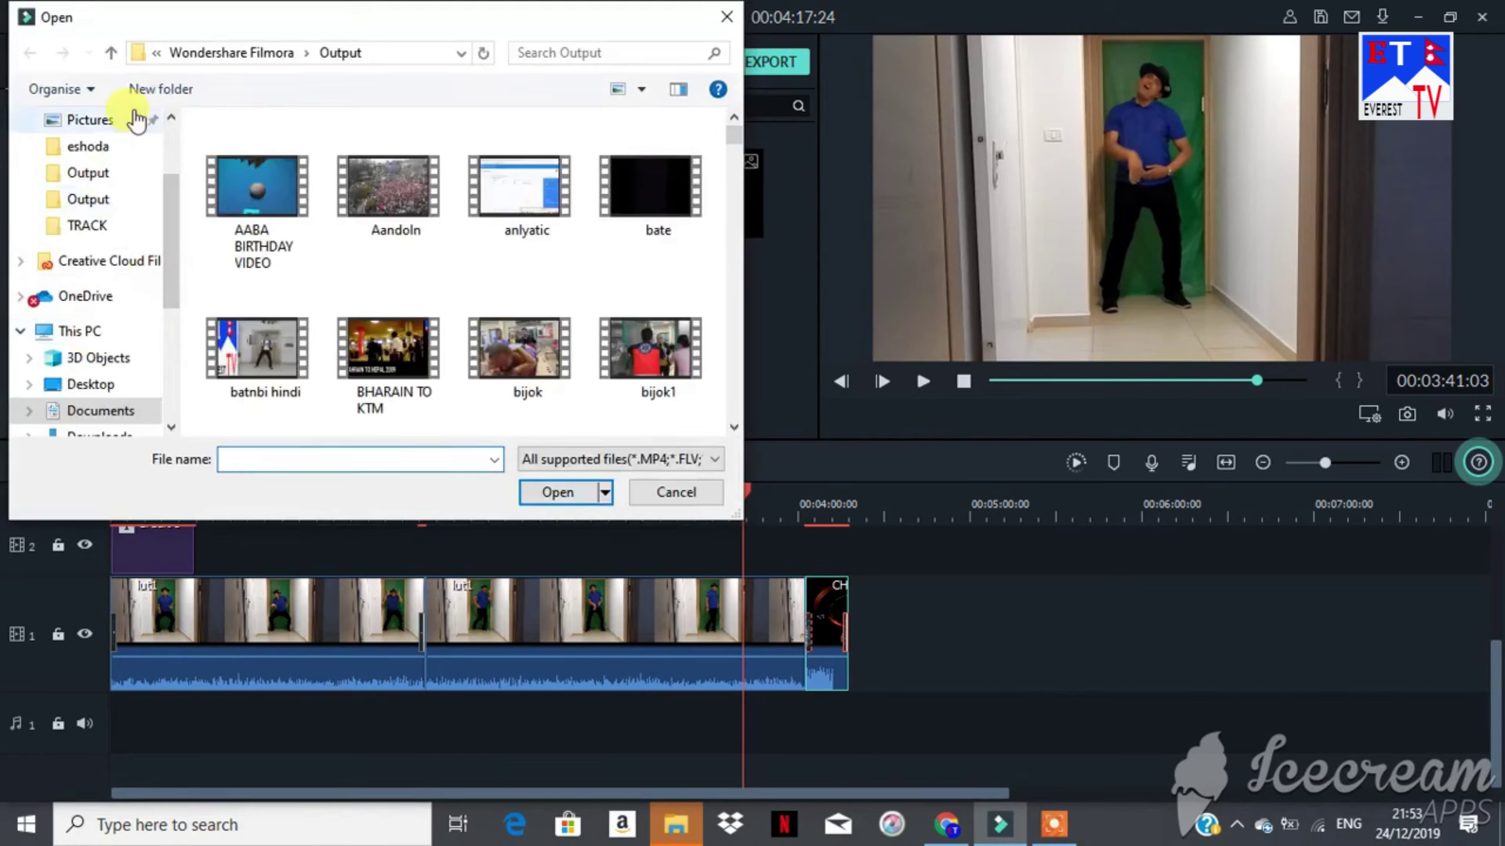
pyautogui.click(108, 126)
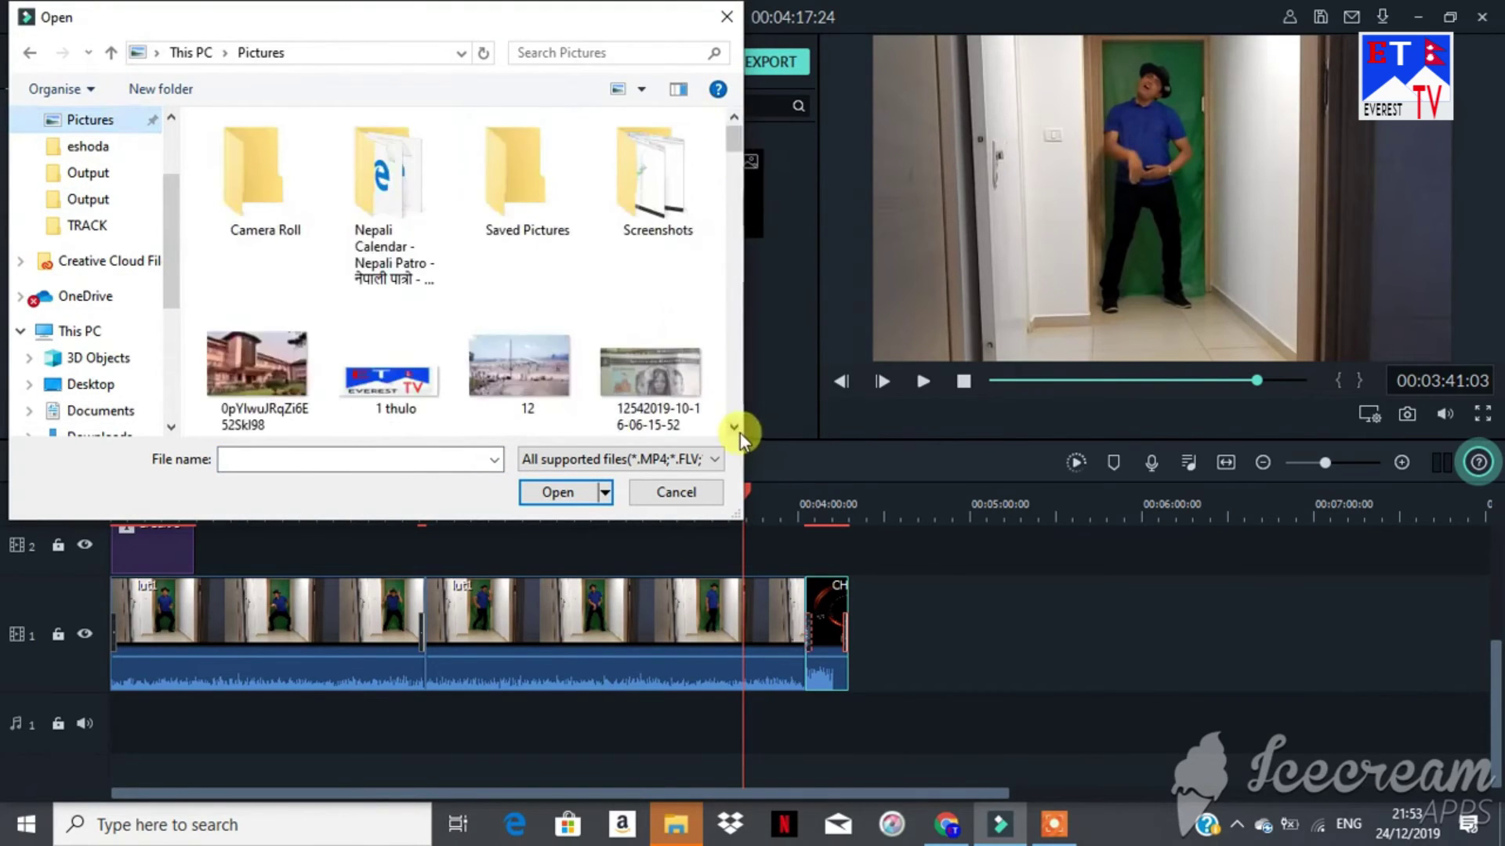
pyautogui.click(734, 427)
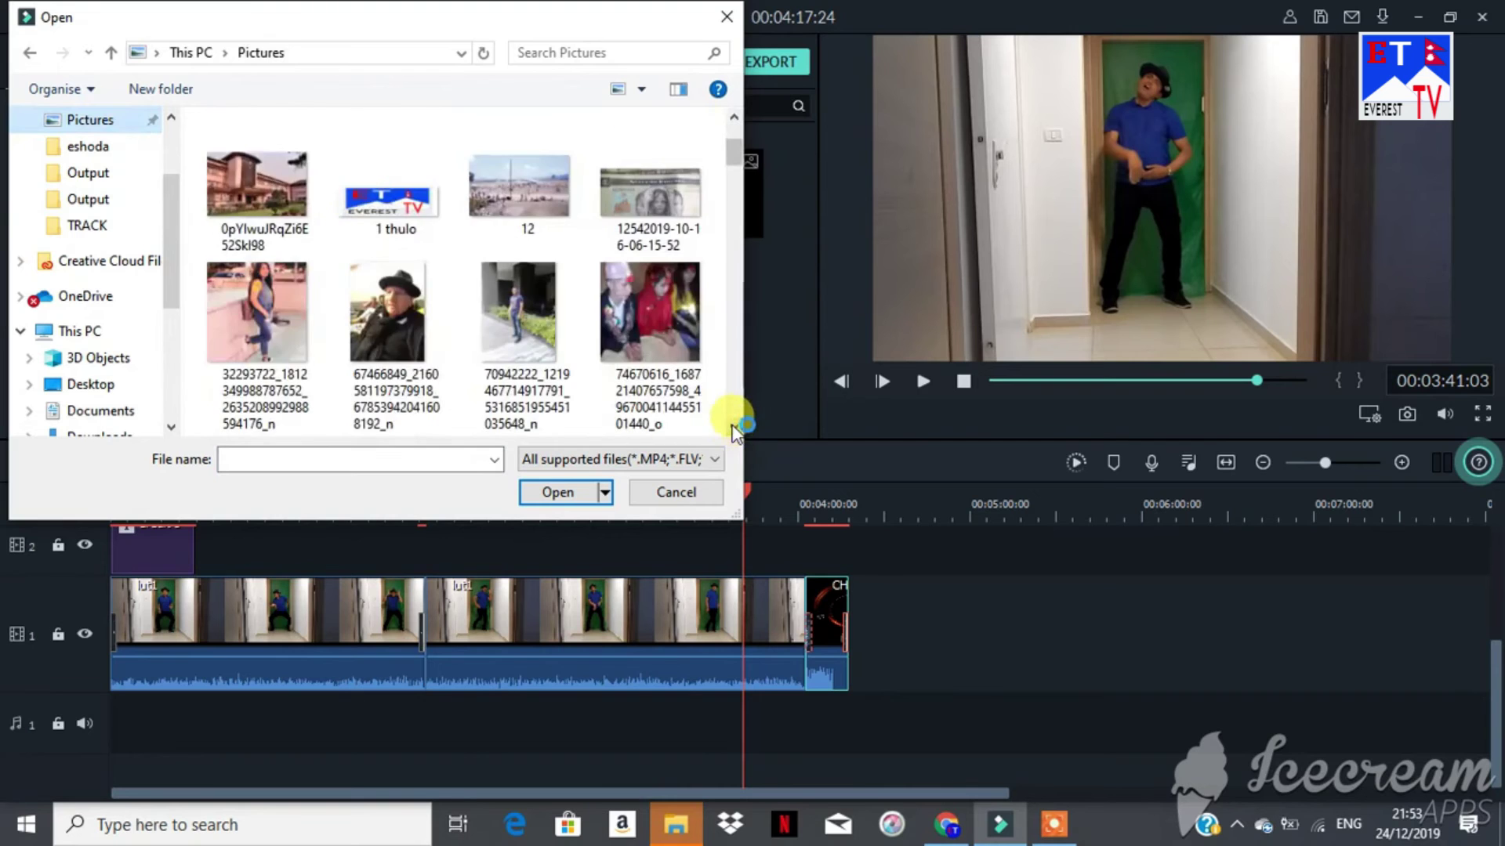
pyautogui.click(733, 428)
pyautogui.click(733, 427)
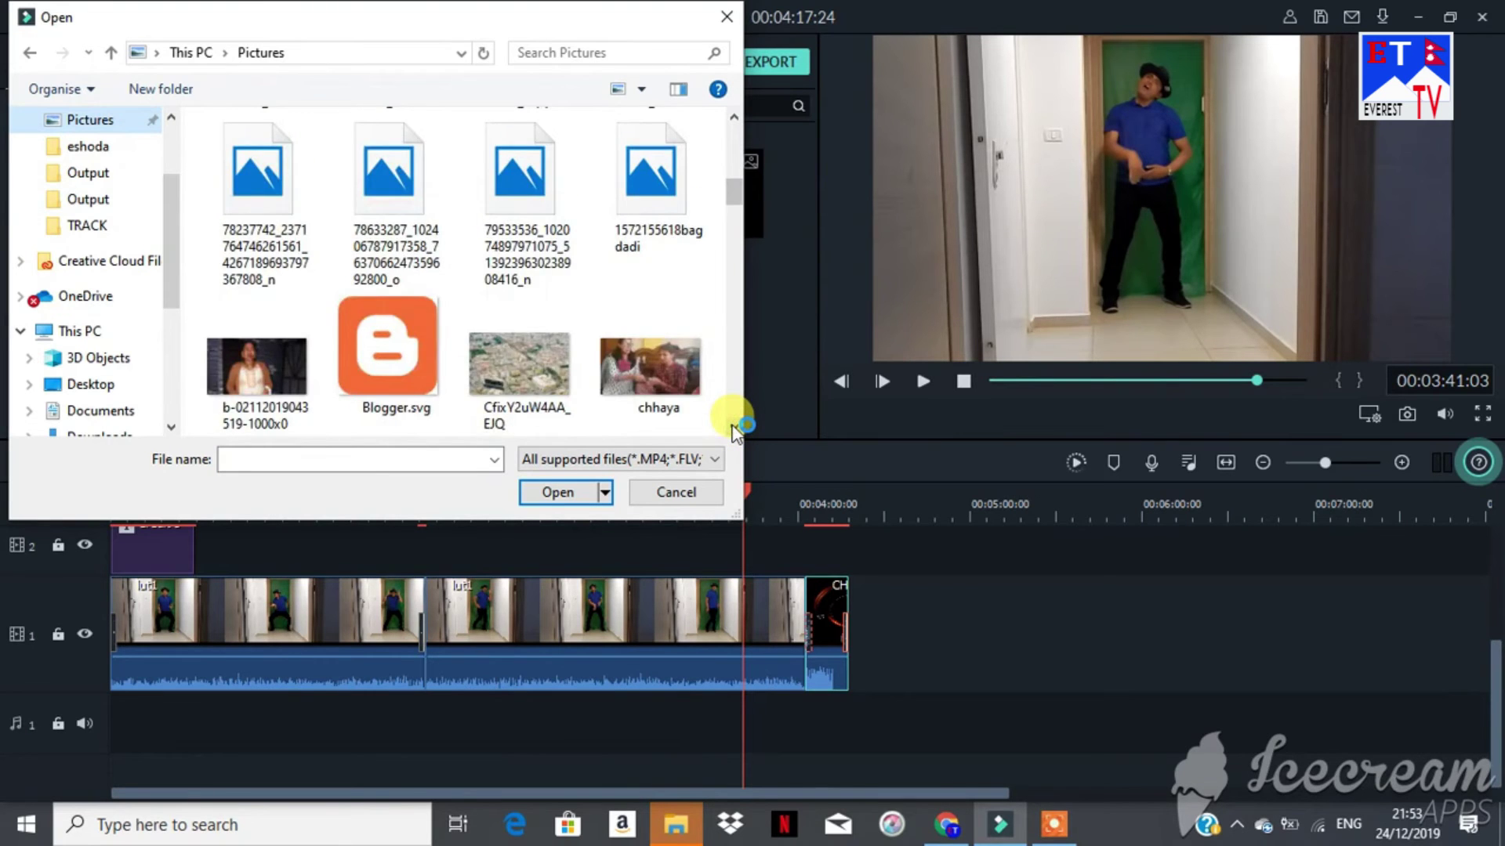
pyautogui.click(733, 427)
pyautogui.click(733, 427)
pyautogui.click(733, 428)
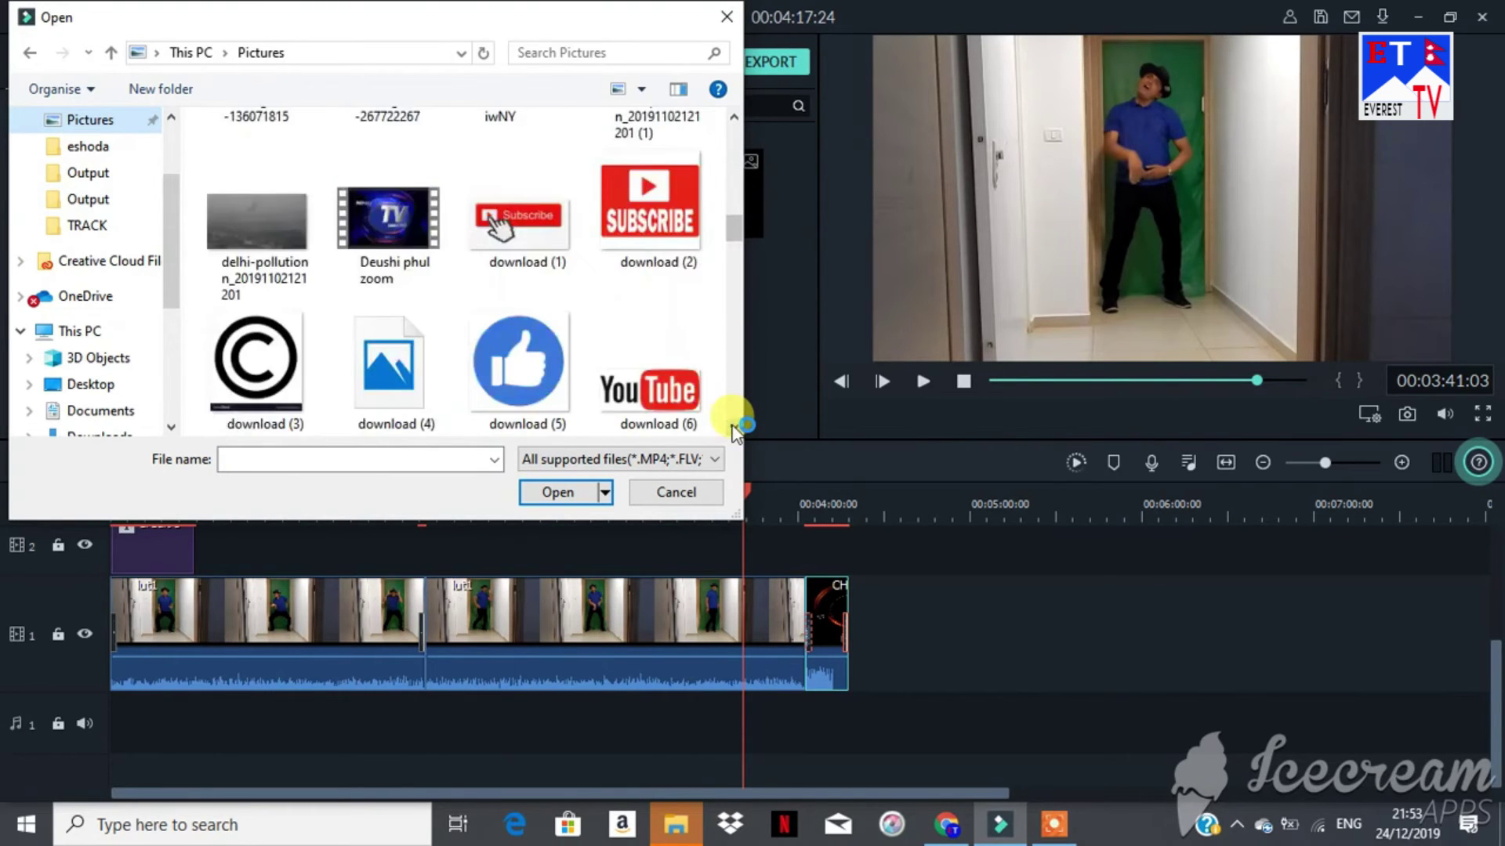
pyautogui.click(734, 427)
pyautogui.click(733, 428)
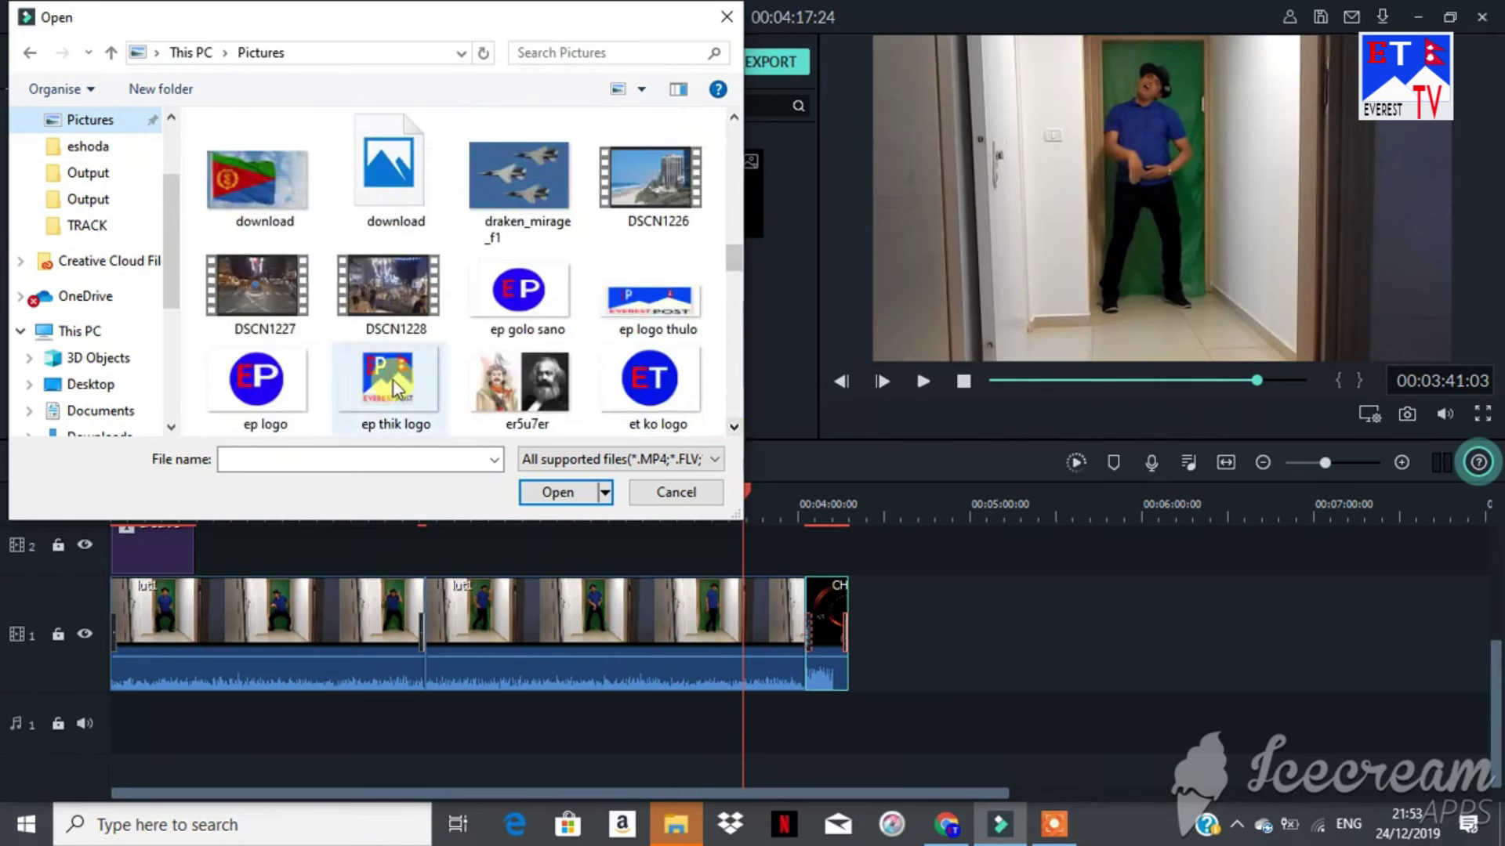
pyautogui.click(650, 384)
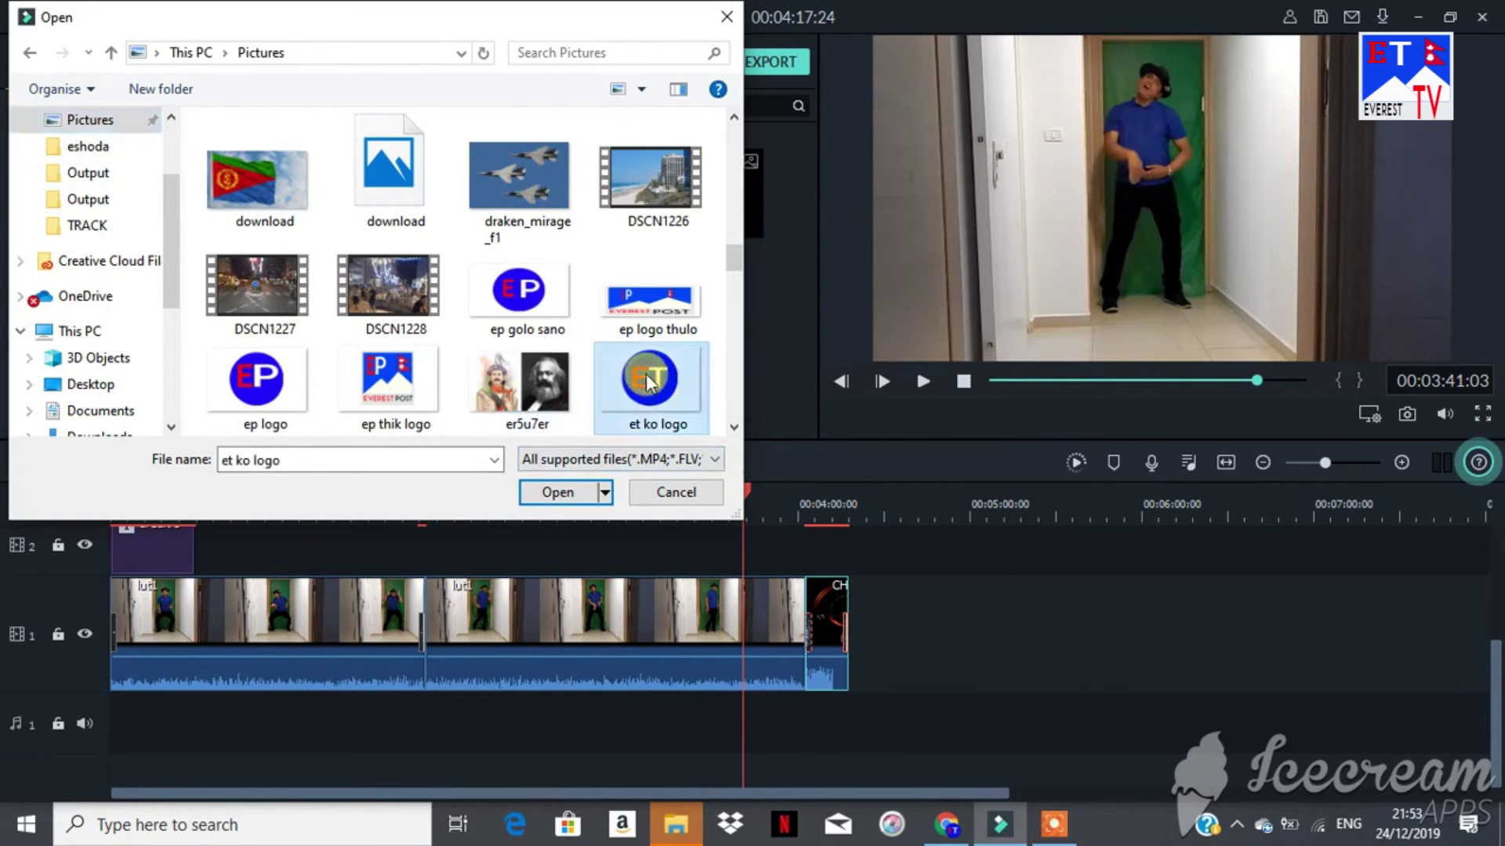
pyautogui.click(570, 489)
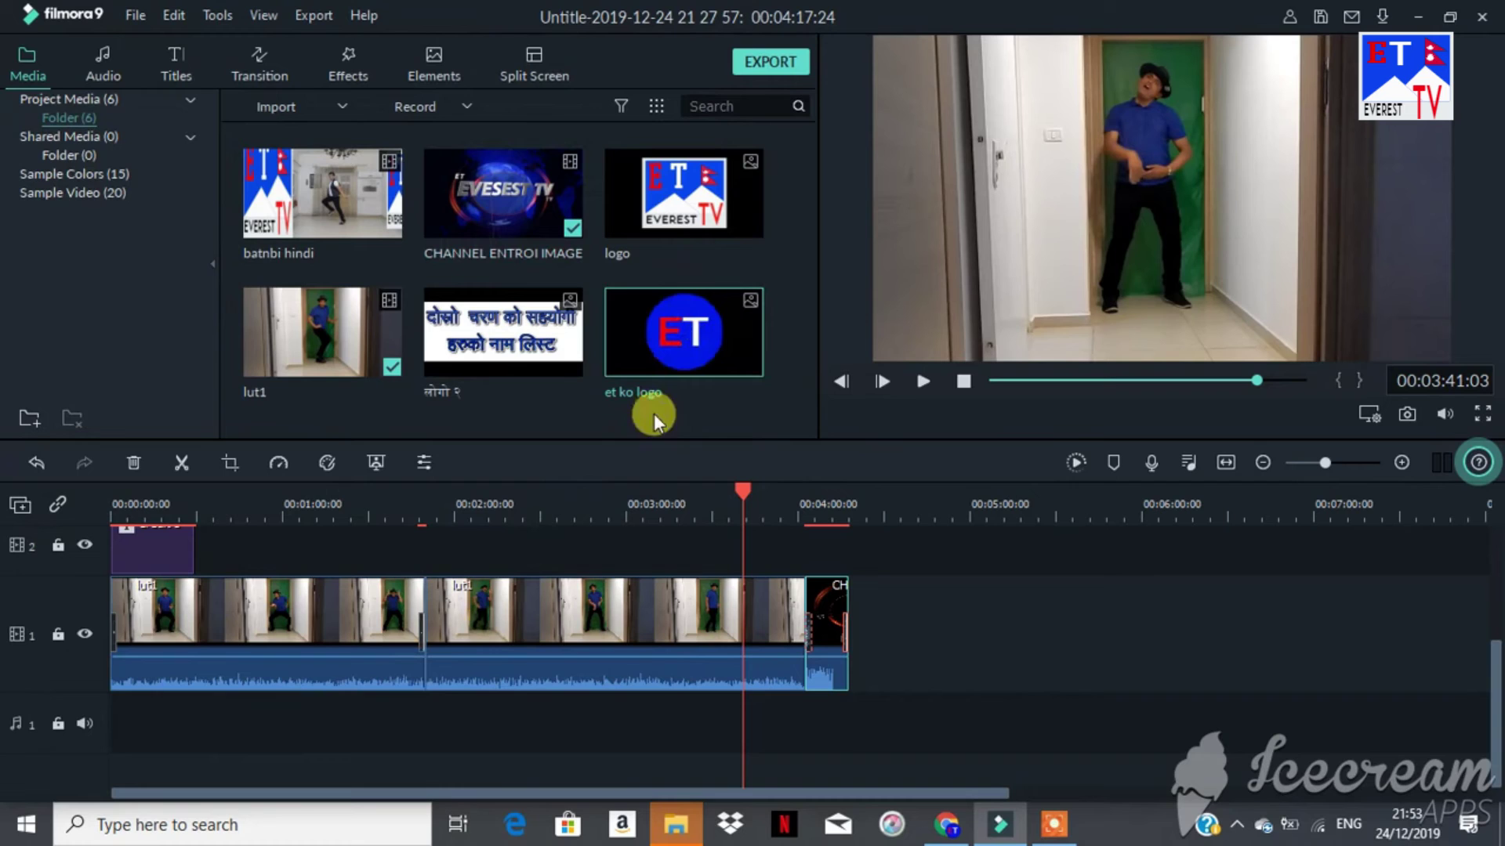
pyautogui.moveTo(687, 336); pyautogui.dragTo(473, 555)
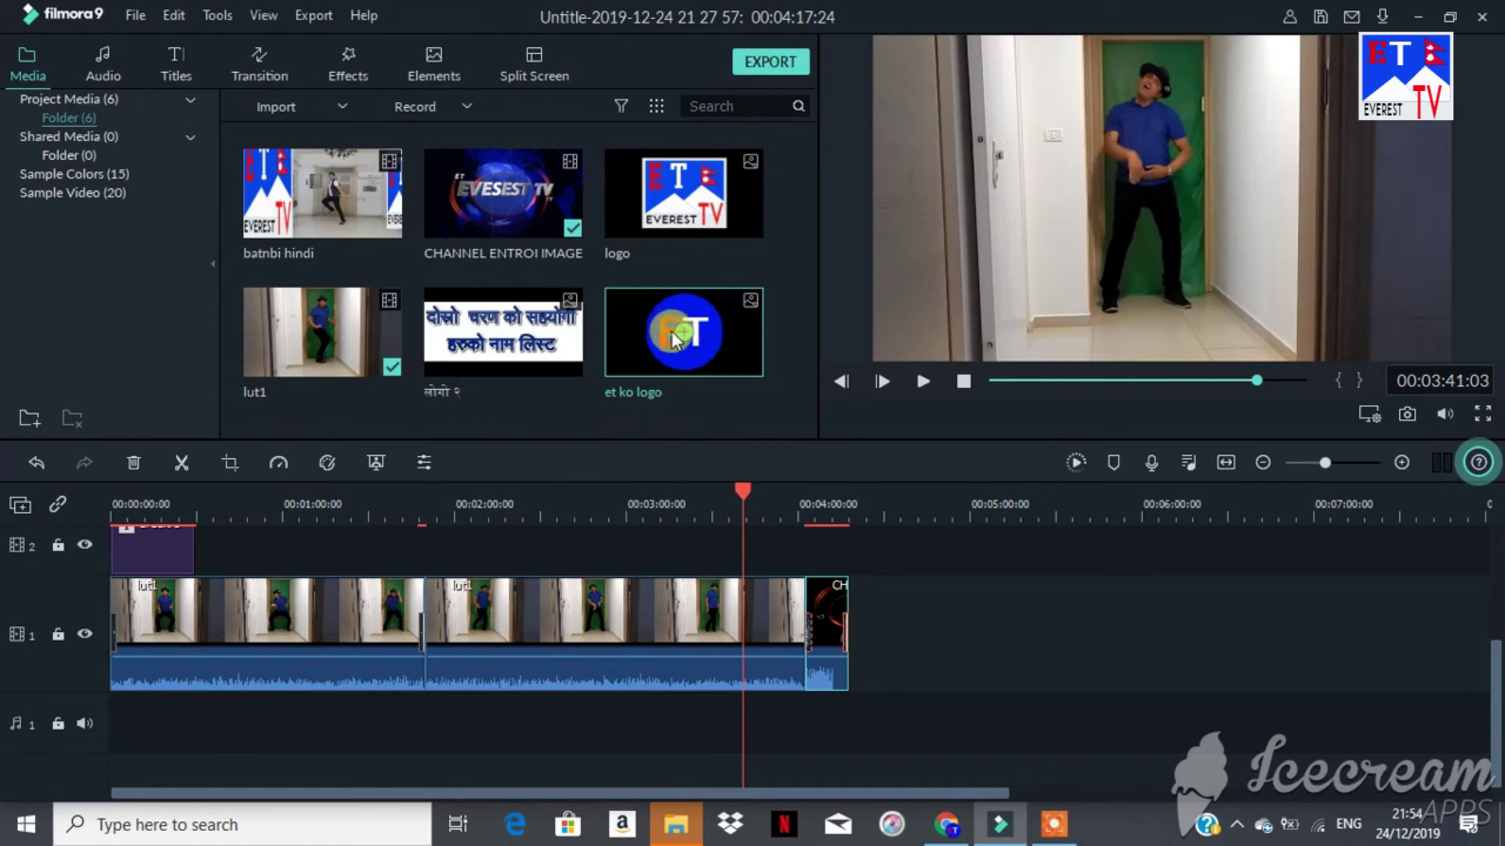
pyautogui.moveTo(673, 339)
pyautogui.mouseDown()
pyautogui.moveTo(588, 598)
pyautogui.moveTo(261, 771)
pyautogui.moveTo(916, 718)
pyautogui.moveTo(920, 687)
pyautogui.mouseUp()
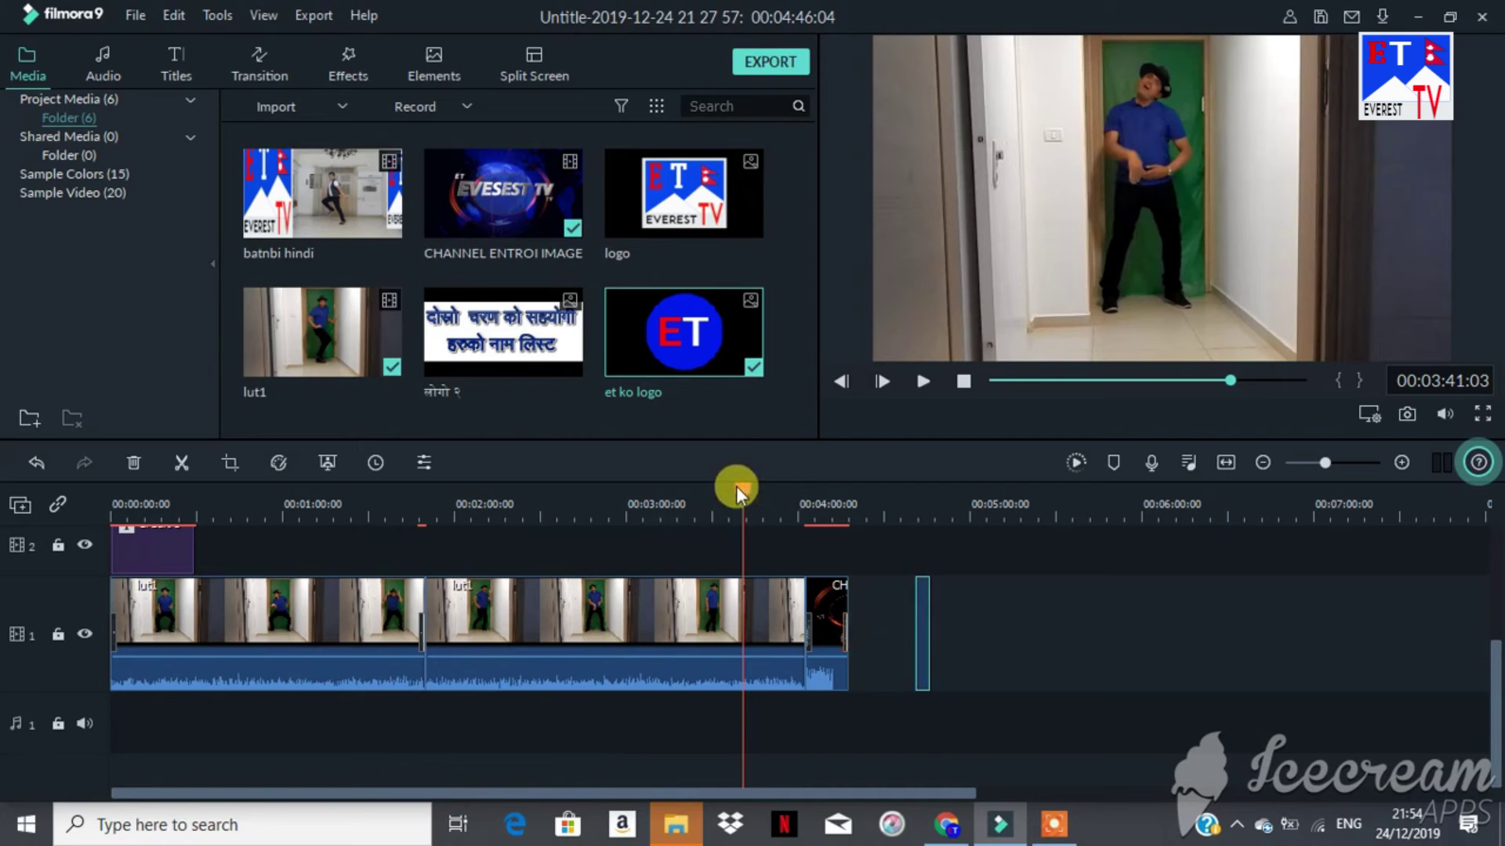
pyautogui.click(929, 589)
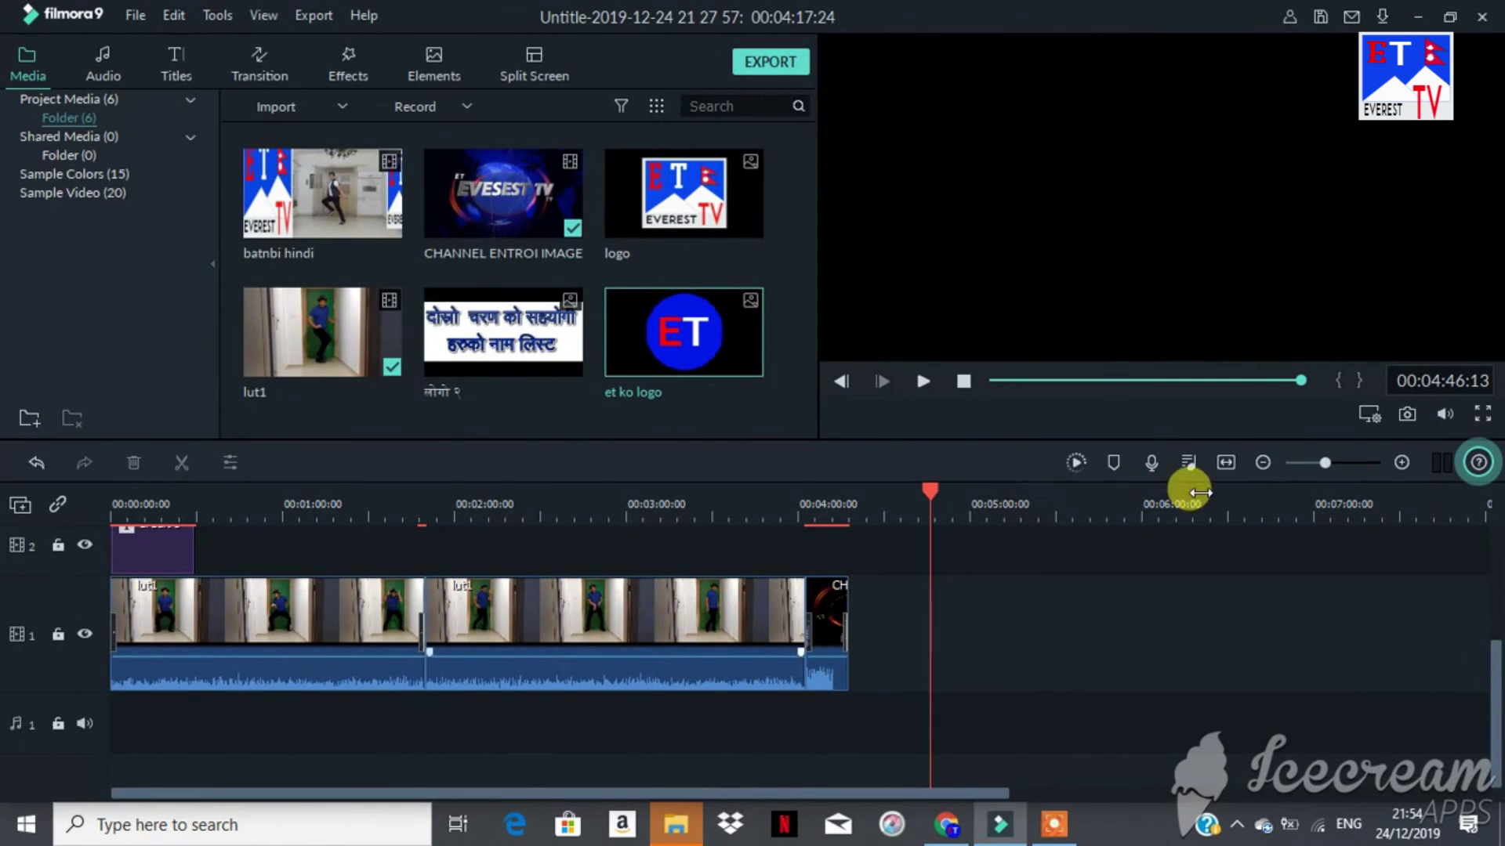
pyautogui.moveTo(928, 486); pyautogui.dragTo(118, 540)
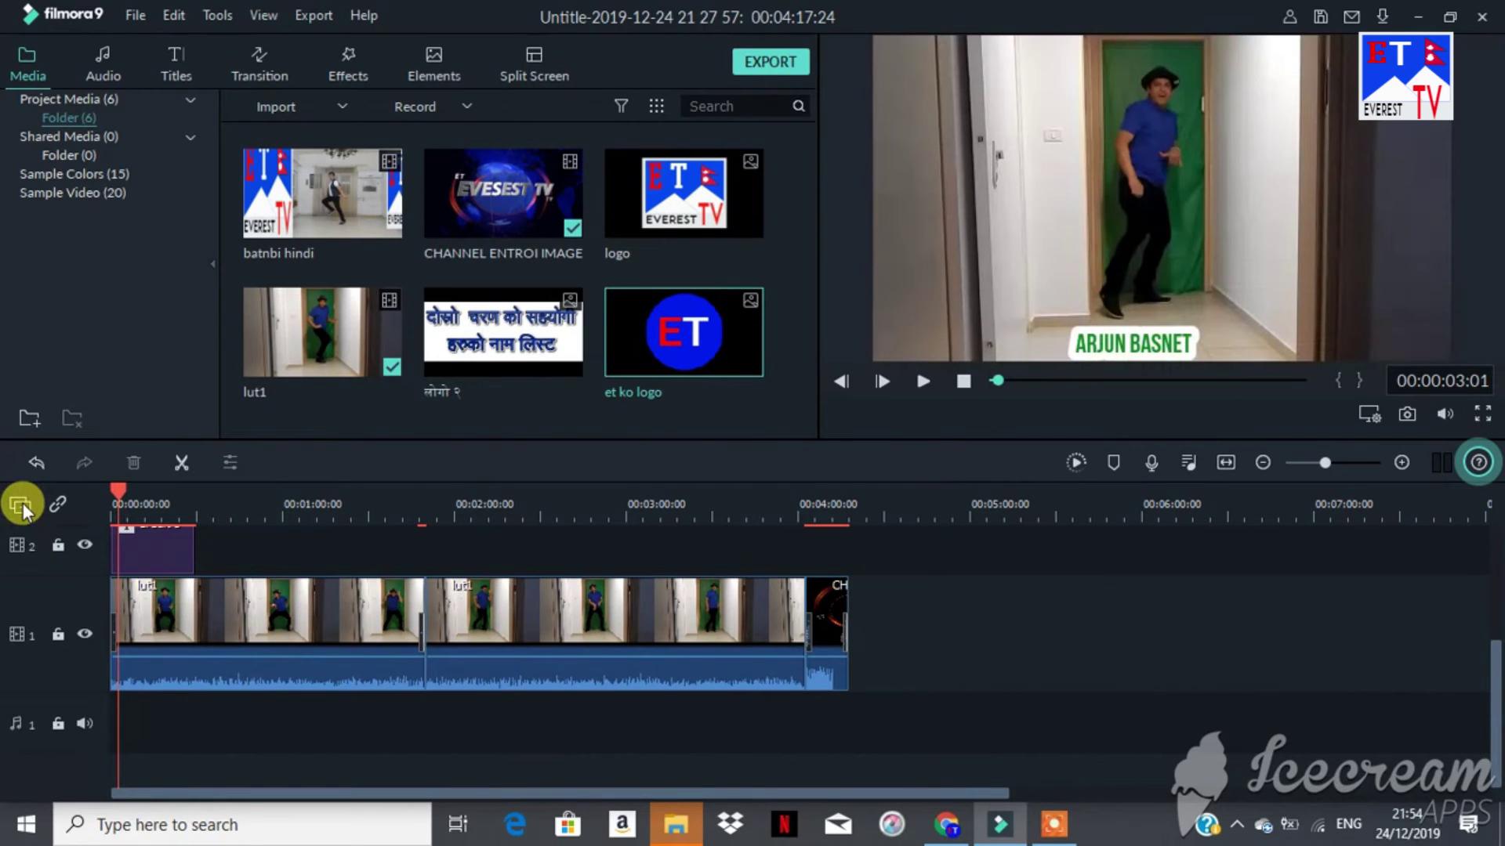
# Step: Add a fourth video track and place the et ko logo at its start
pyautogui.click(21, 506)
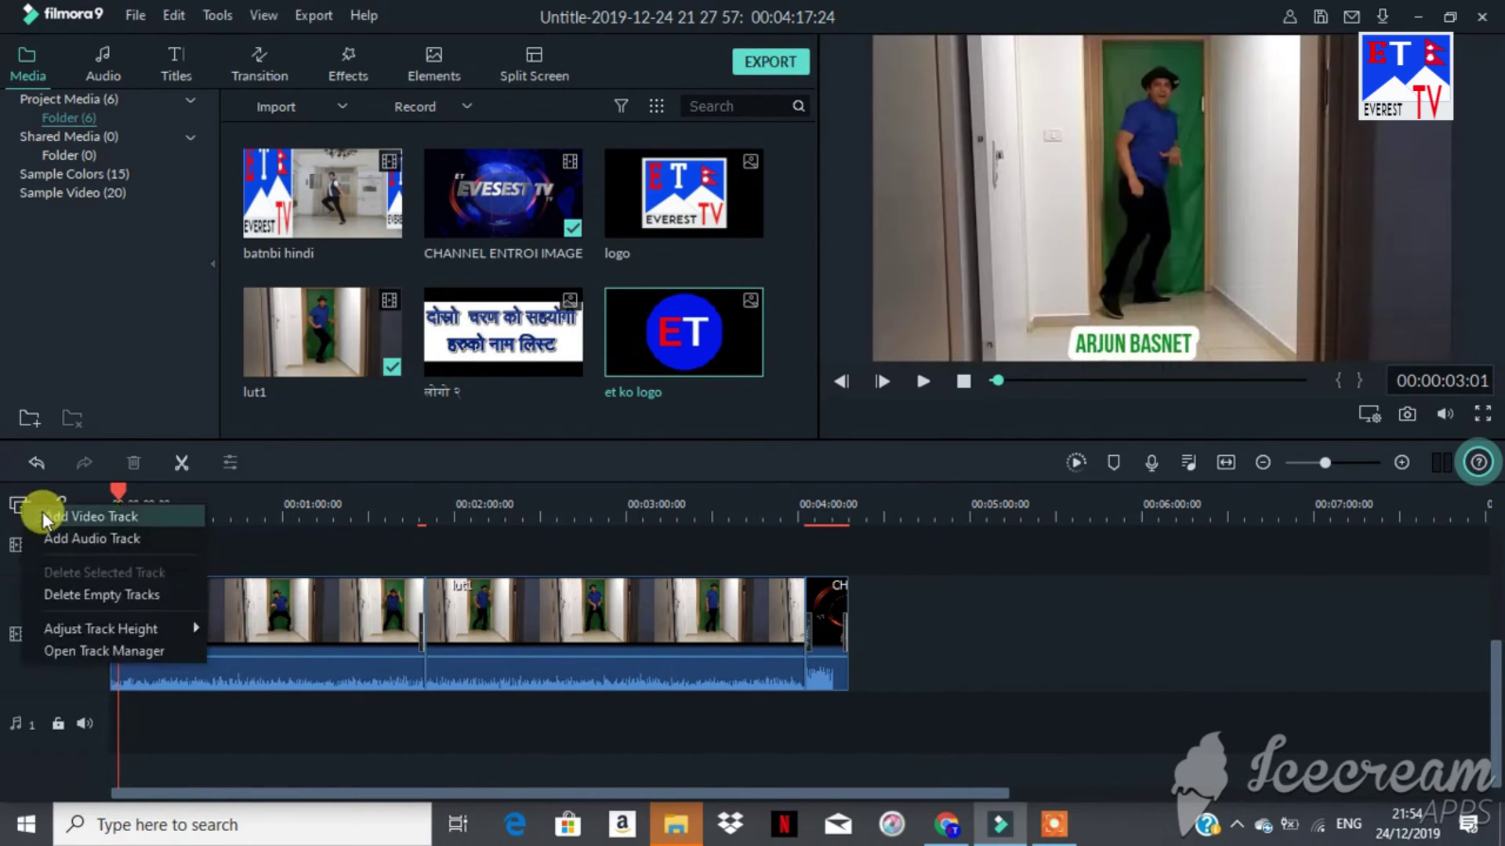
pyautogui.click(42, 516)
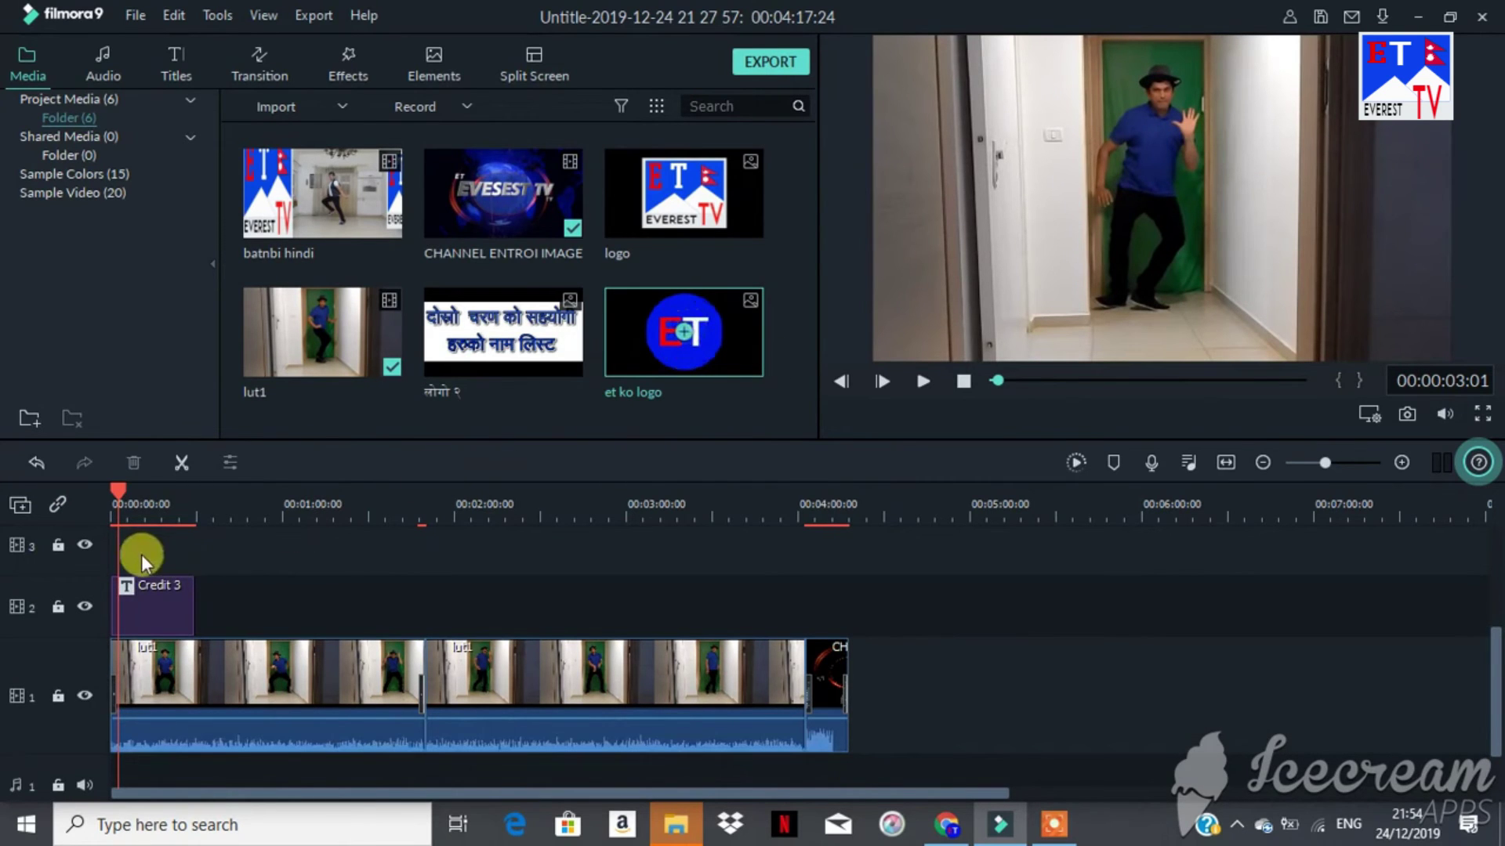
pyautogui.click(683, 333)
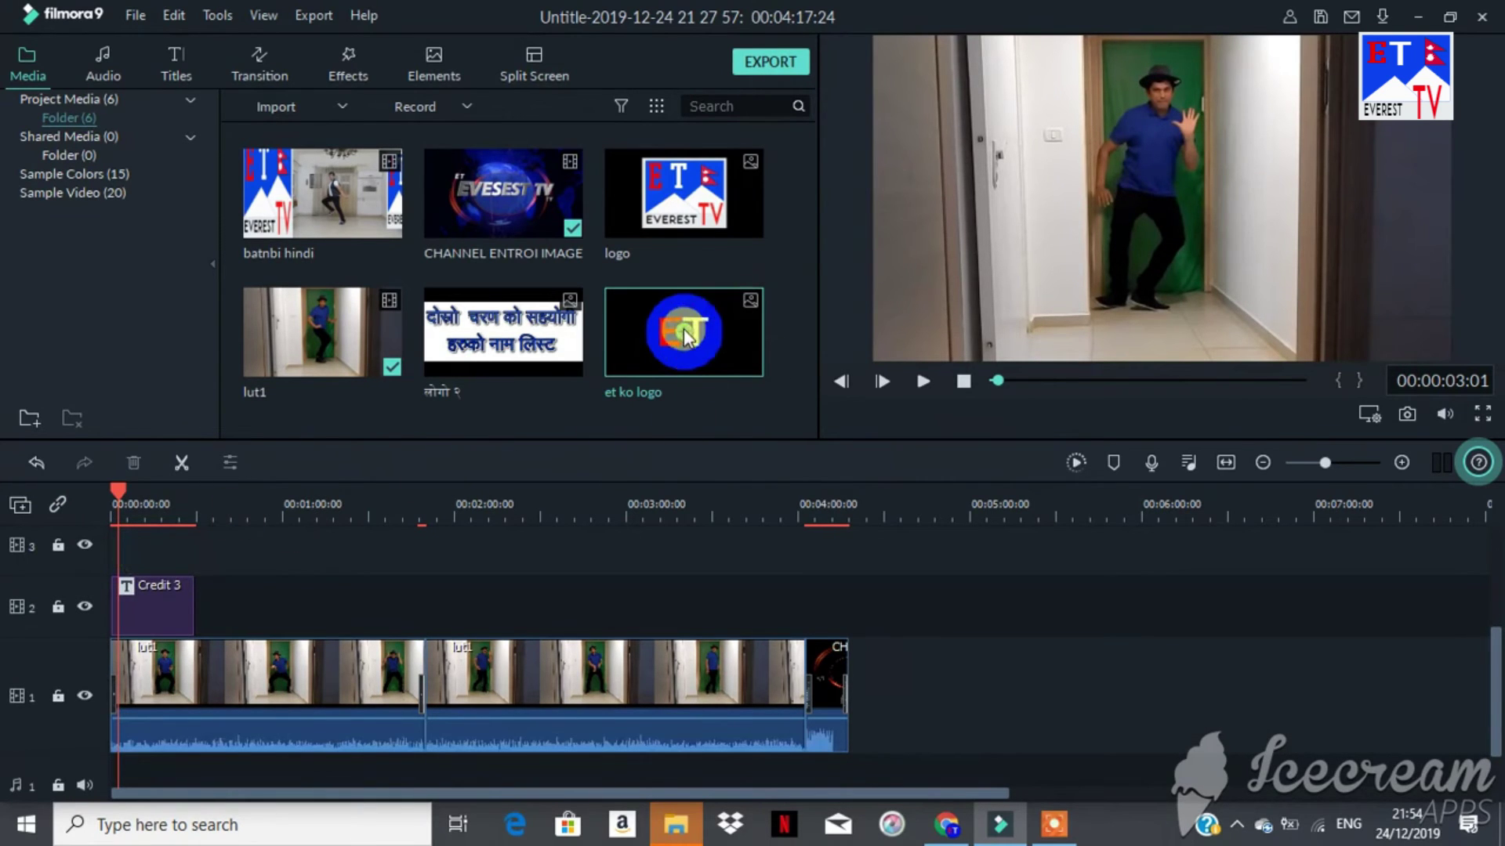
pyautogui.click(673, 409)
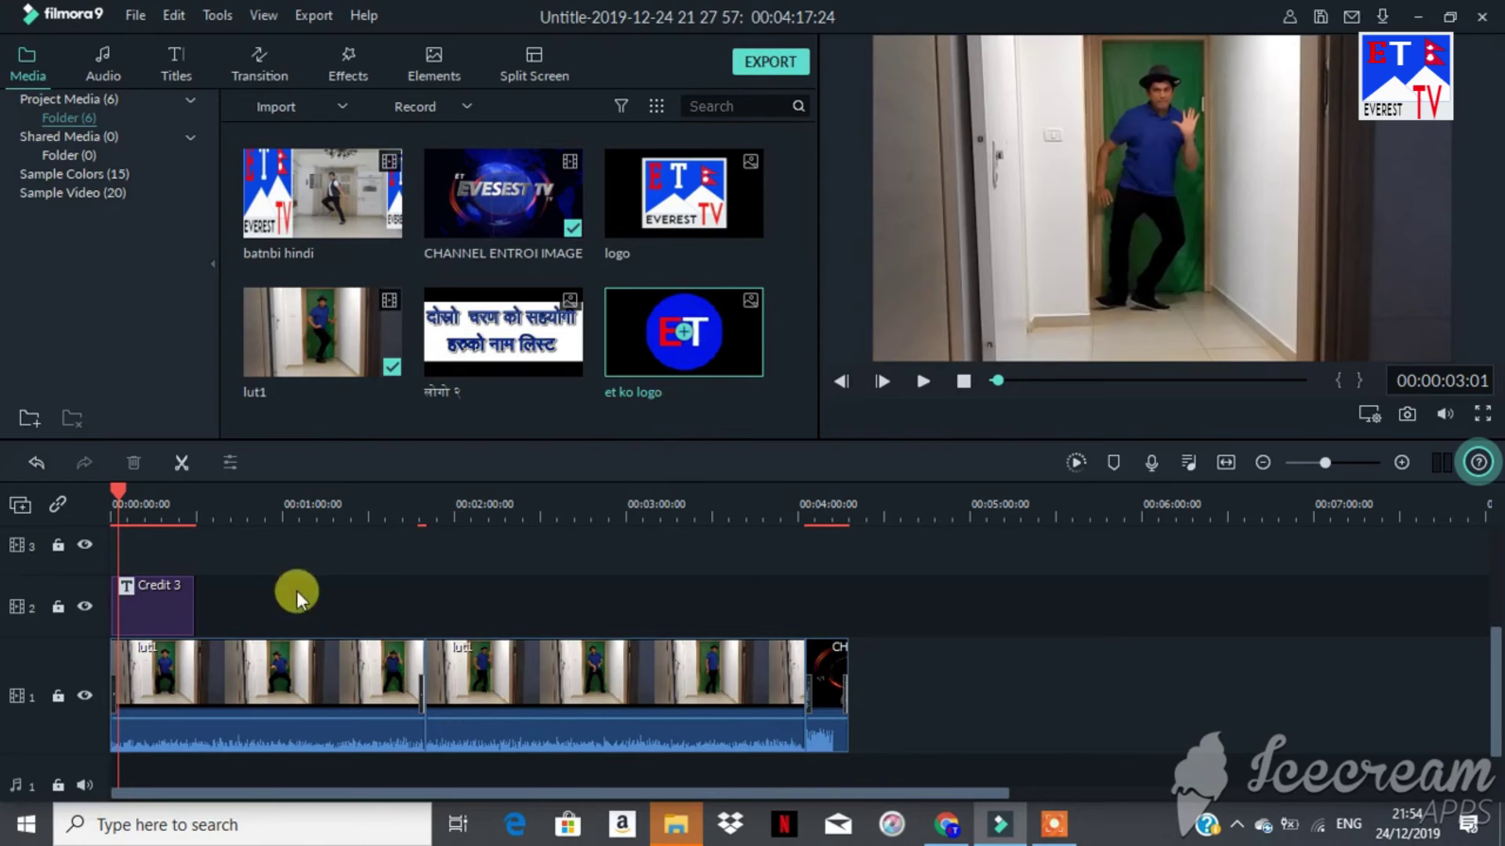
pyautogui.moveTo(674, 323); pyautogui.dragTo(336, 561)
pyautogui.moveTo(230, 595); pyautogui.dragTo(120, 590)
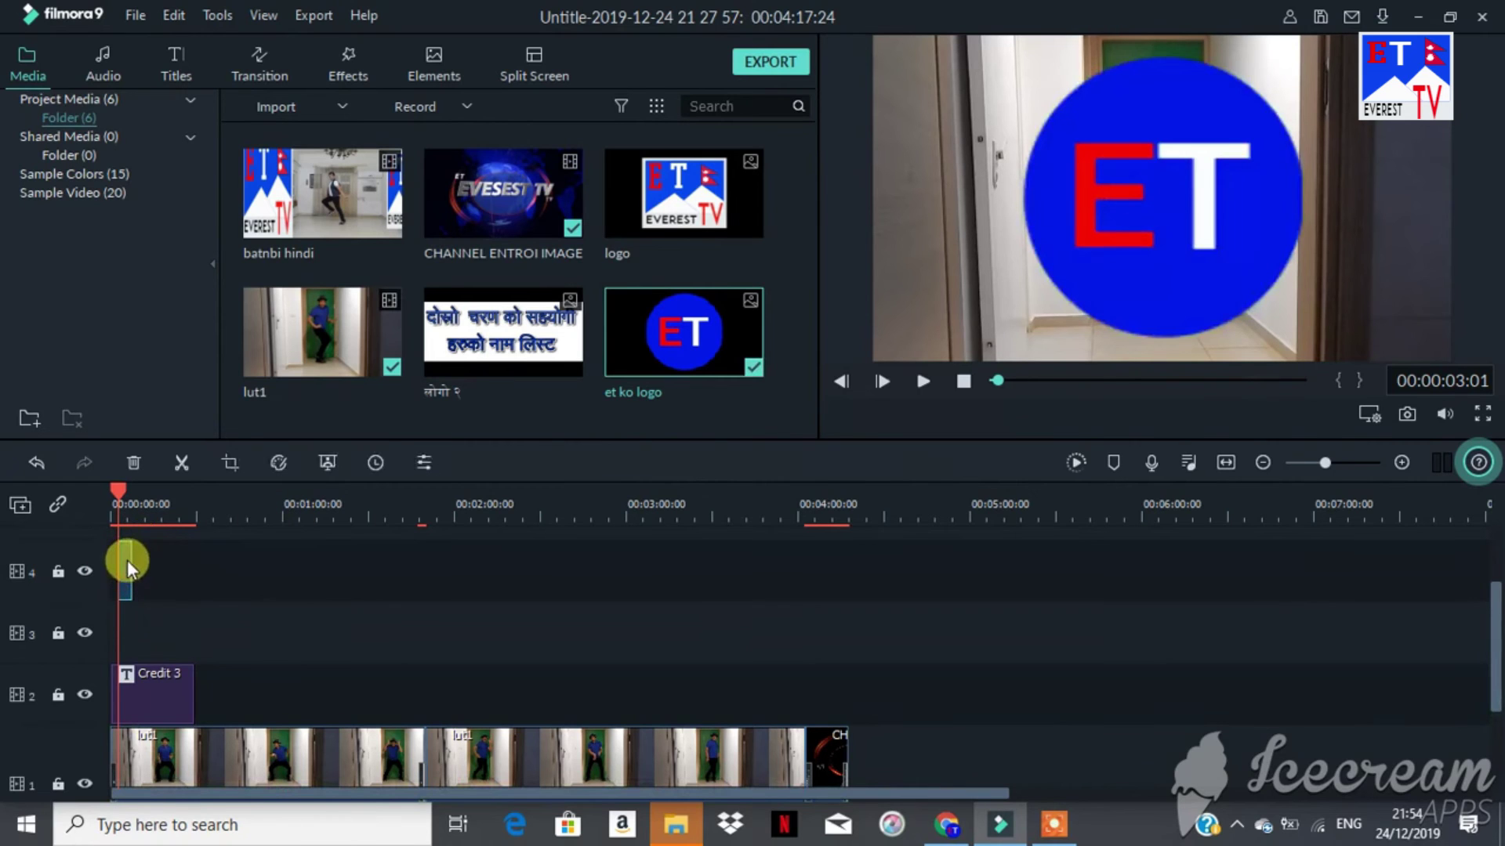
# Step: Snap the et ko logo clip to 0:00 and stretch it to run about two minutes
pyautogui.moveTo(127, 560); pyautogui.dragTo(119, 560)
pyautogui.moveTo(1323, 462); pyautogui.dragTo(1337, 463)
pyautogui.moveTo(1139, 793); pyautogui.dragTo(191, 821)
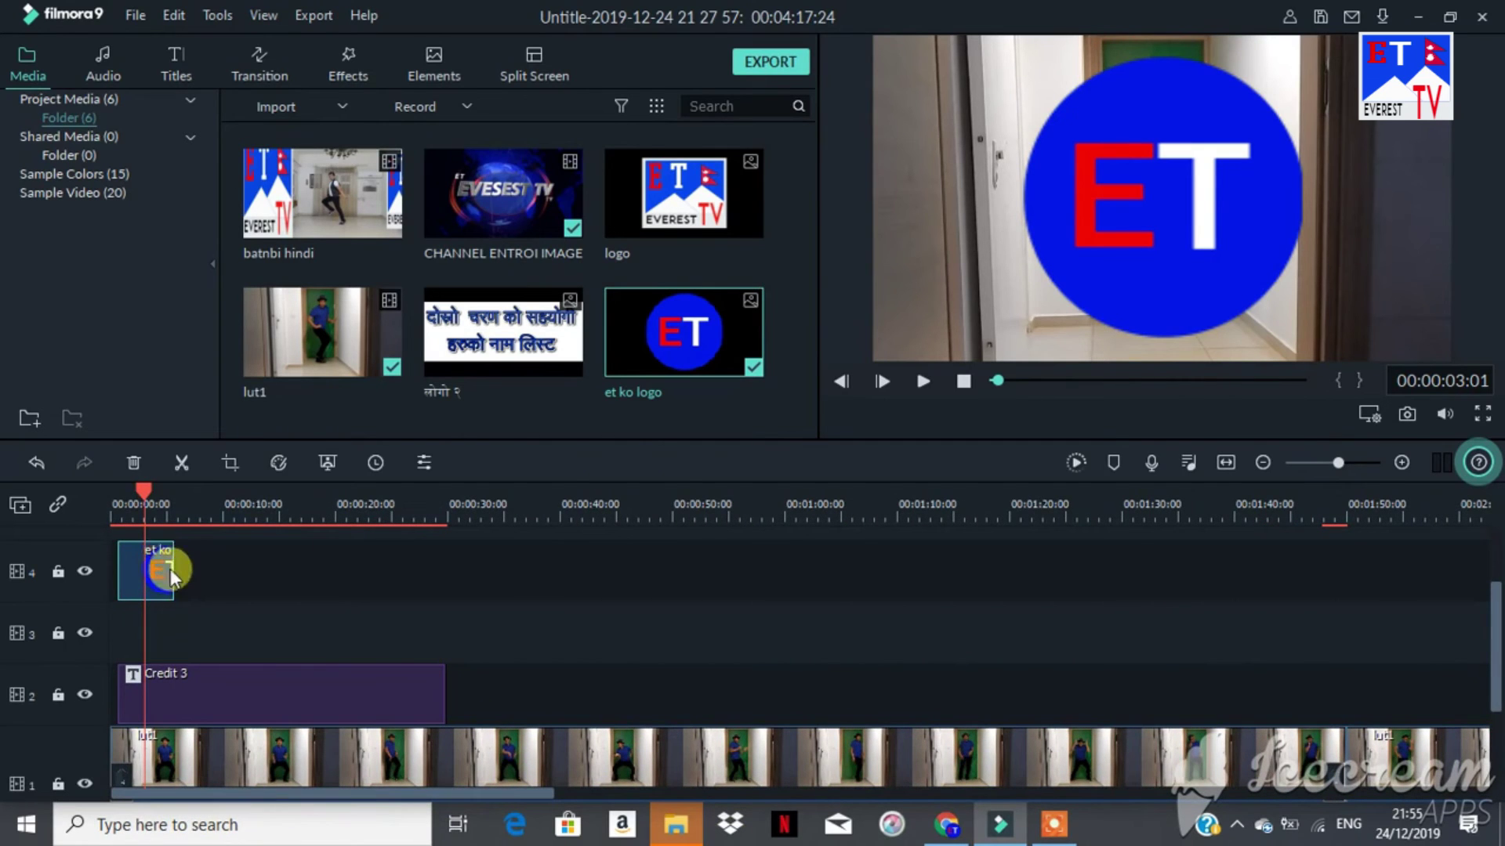
pyautogui.moveTo(171, 564); pyautogui.dragTo(237, 551)
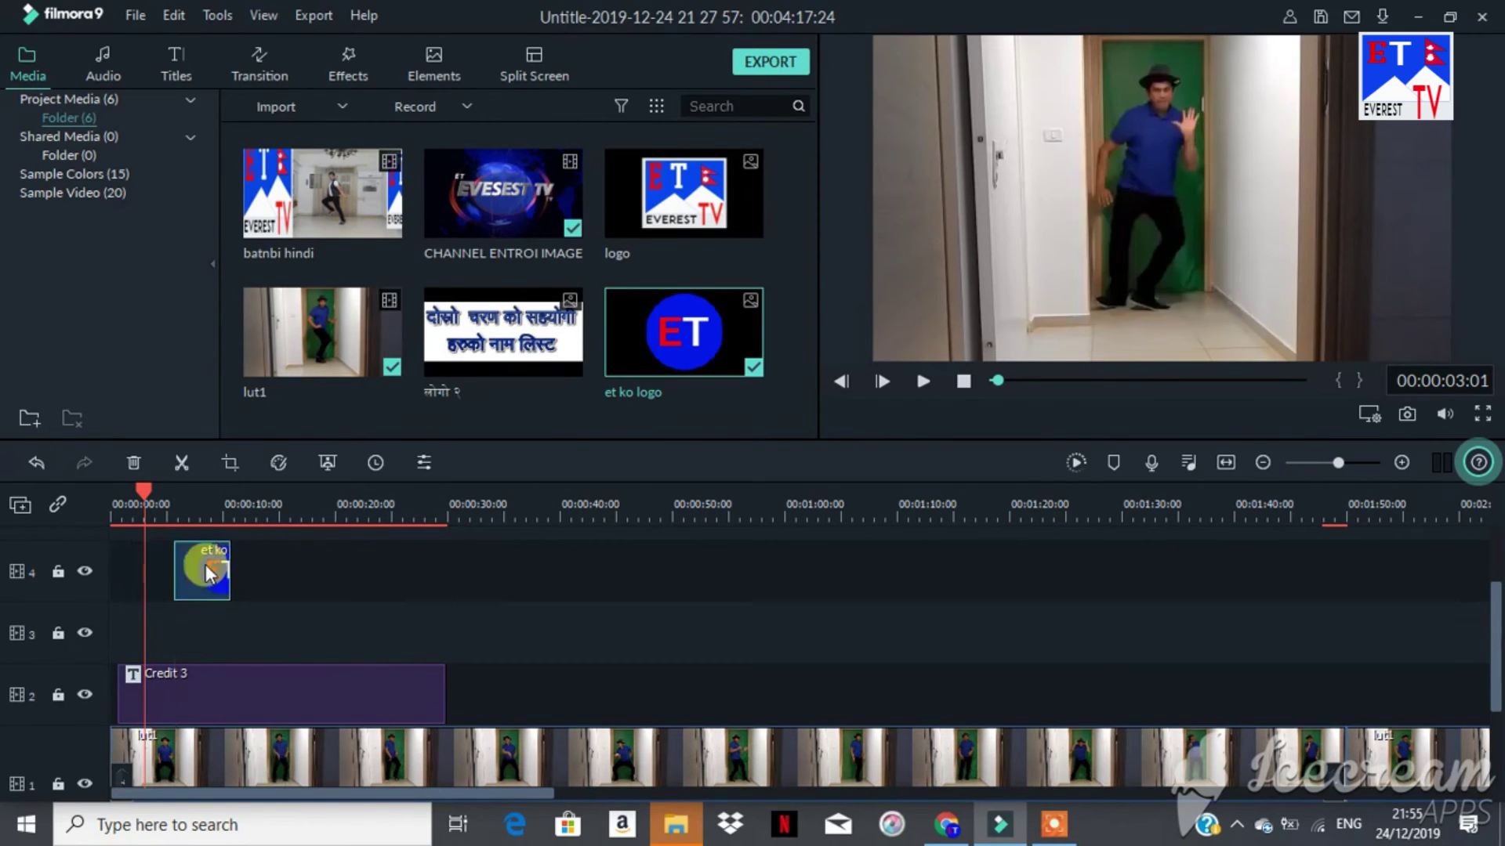
pyautogui.moveTo(207, 566); pyautogui.dragTo(153, 565)
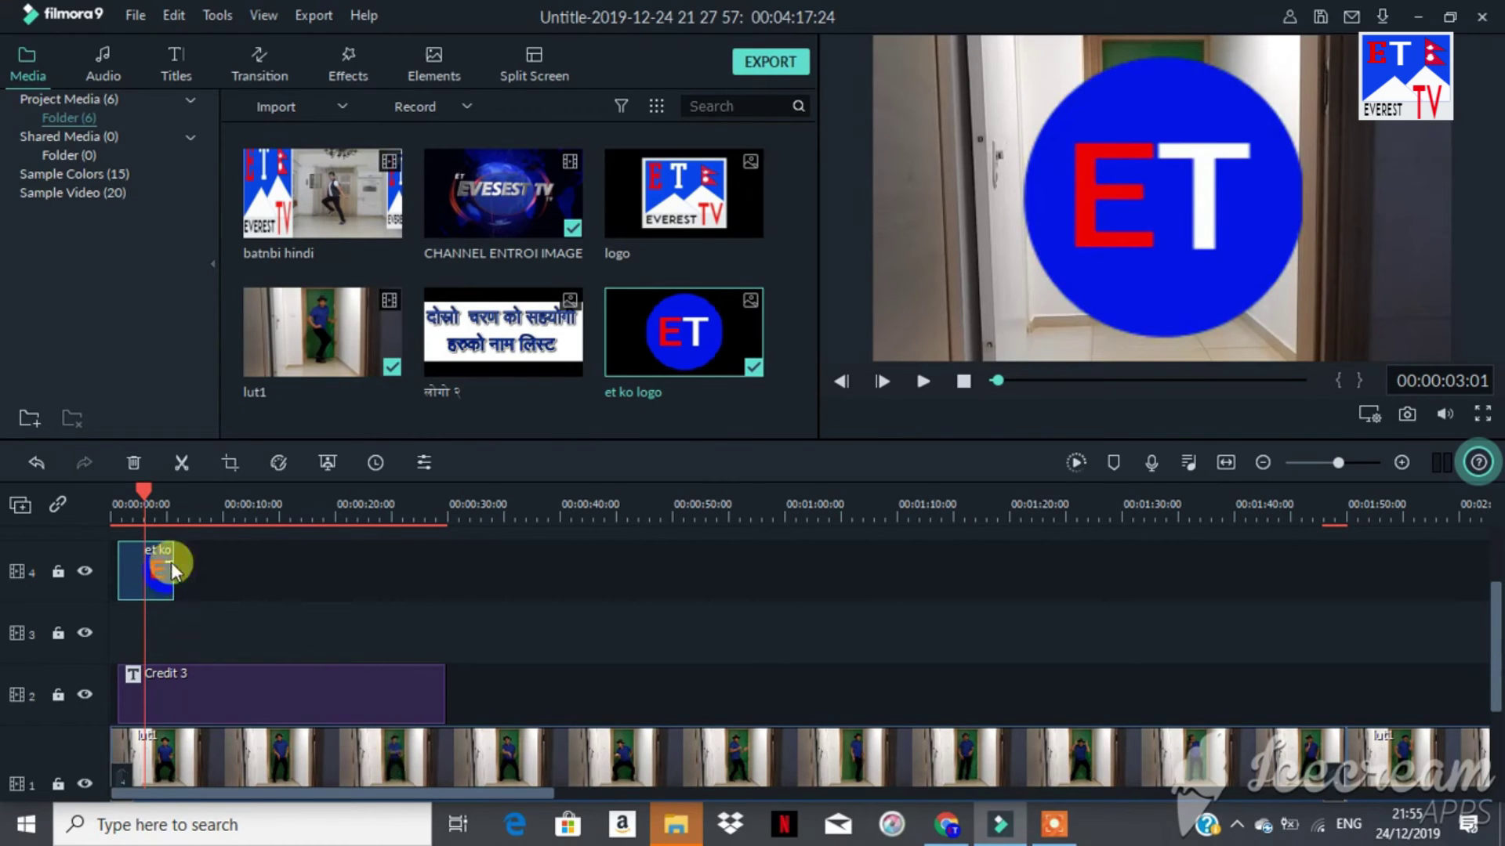
pyautogui.moveTo(169, 561); pyautogui.dragTo(1480, 586)
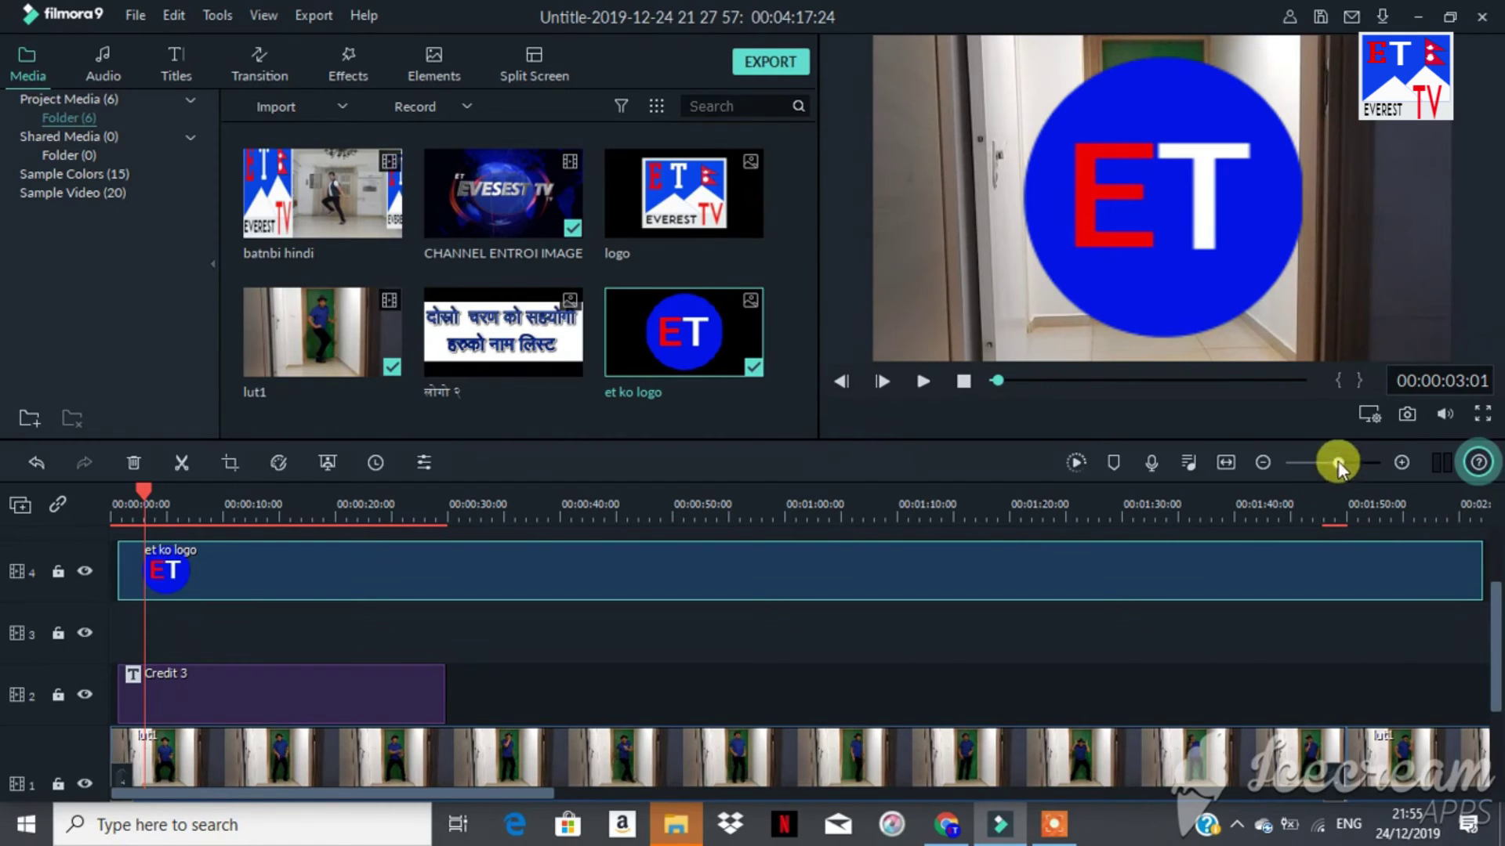
# Step: Stretch the et ko logo clip on track 4 to about 3:44, reaching the channel intro
pyautogui.moveTo(1337, 461); pyautogui.dragTo(1332, 460)
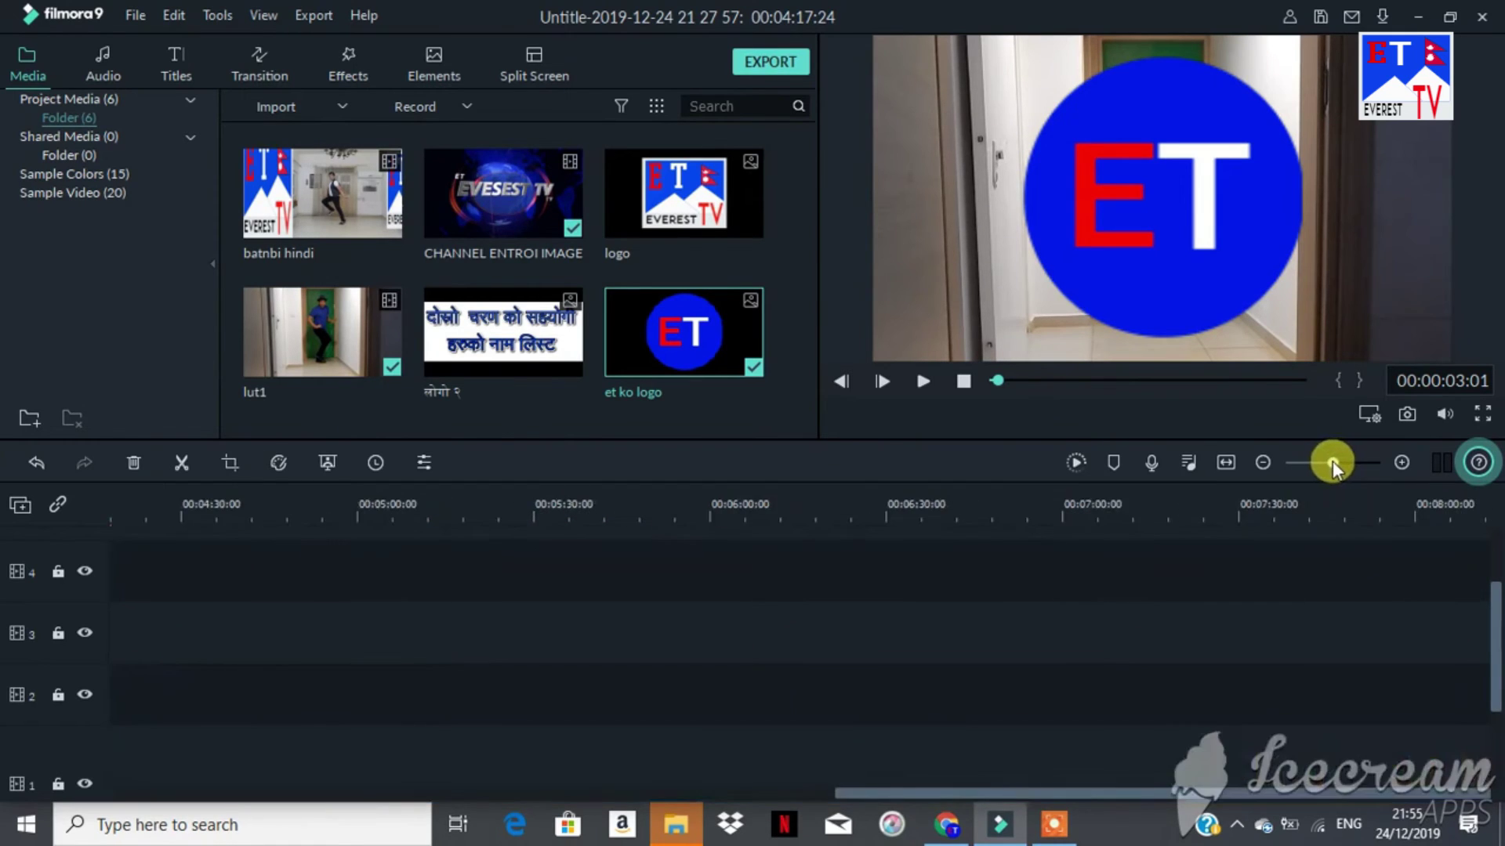
pyautogui.moveTo(1052, 793); pyautogui.dragTo(589, 804)
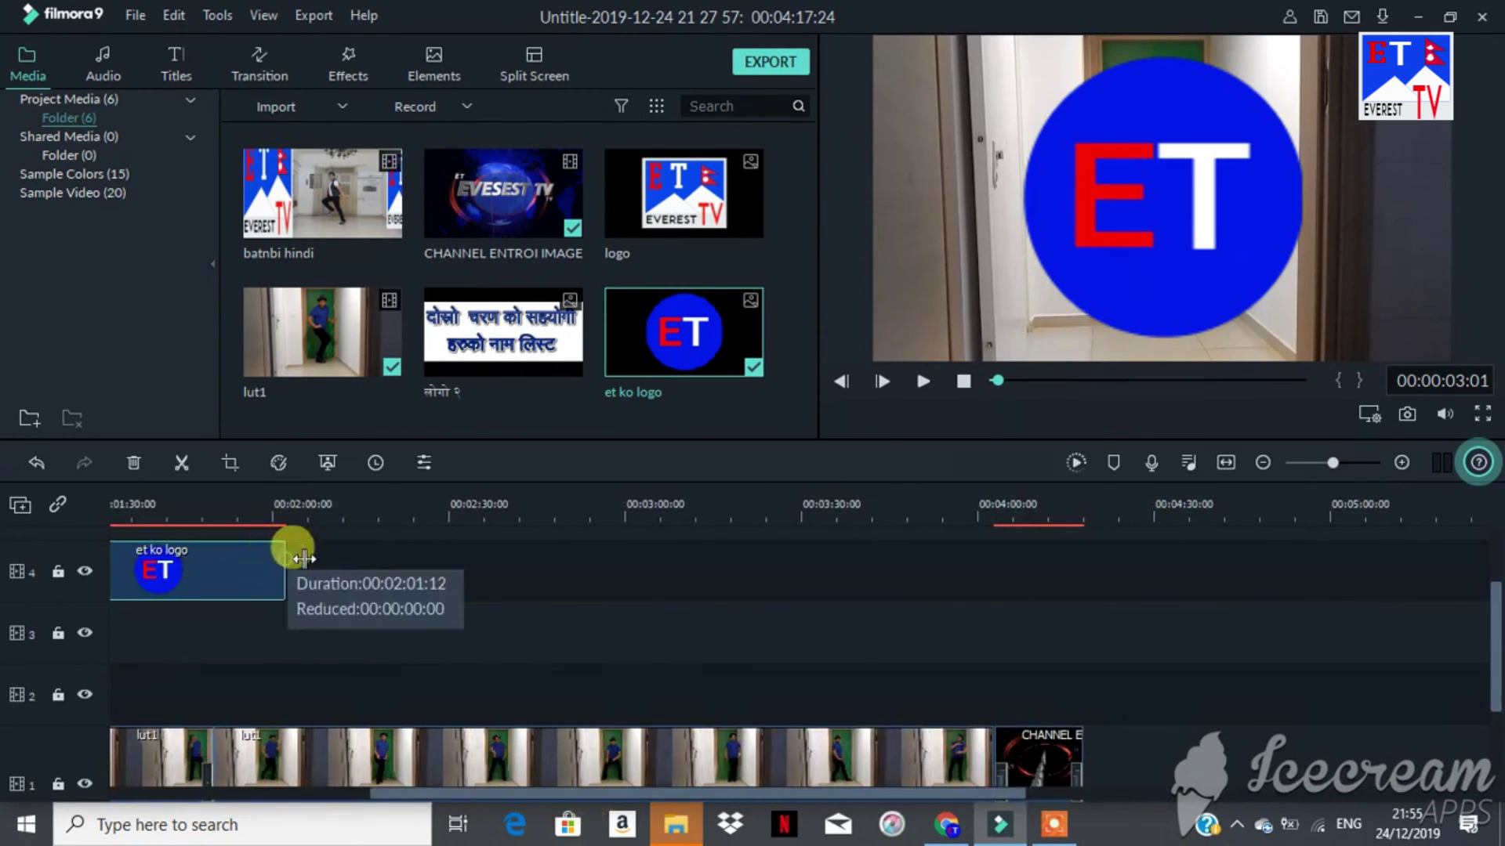
pyautogui.moveTo(304, 558); pyautogui.dragTo(993, 584)
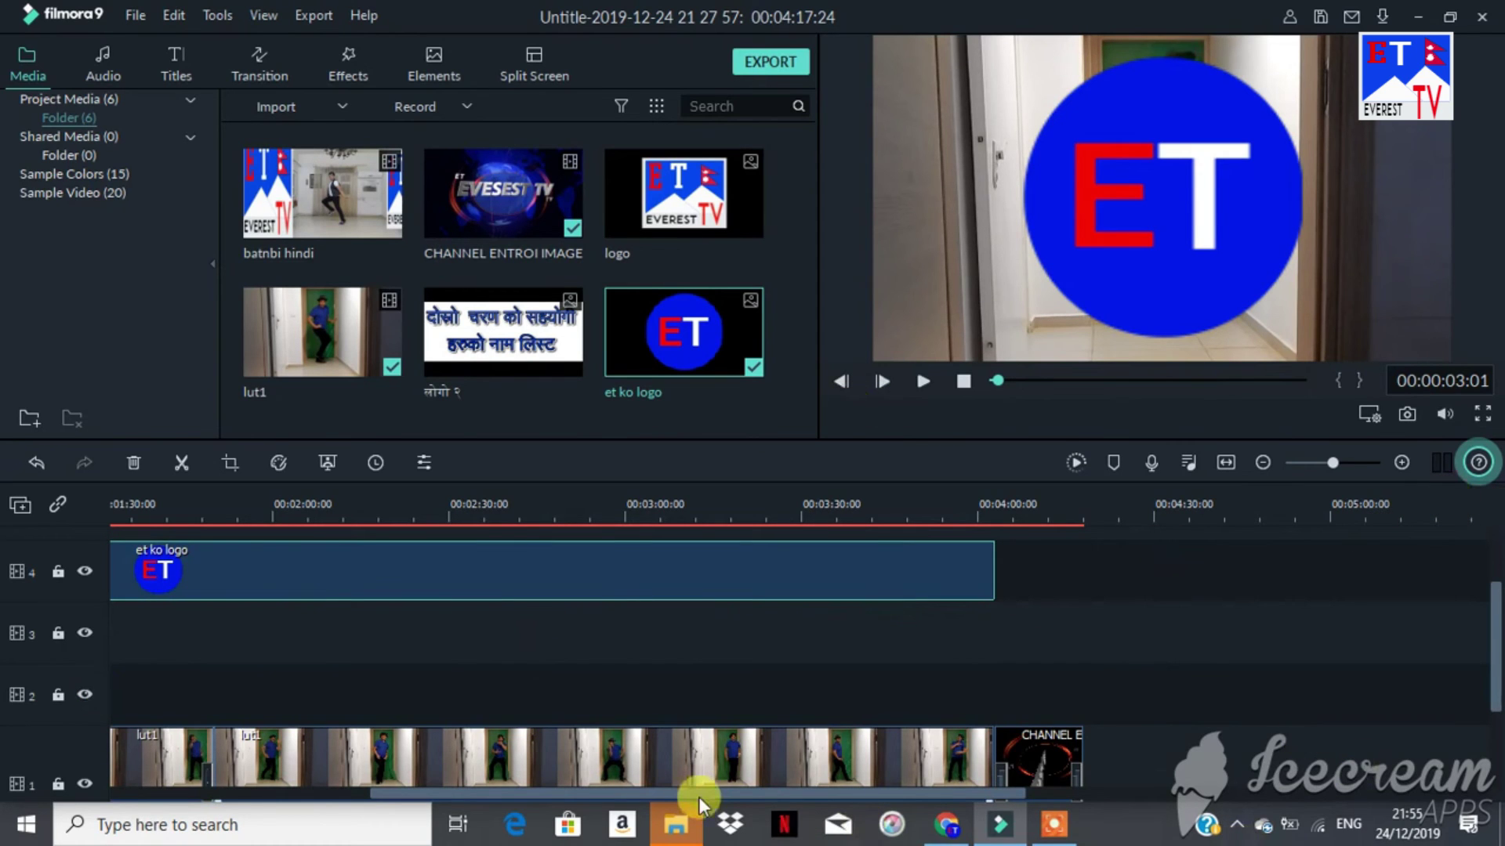
pyautogui.moveTo(694, 797); pyautogui.dragTo(333, 796)
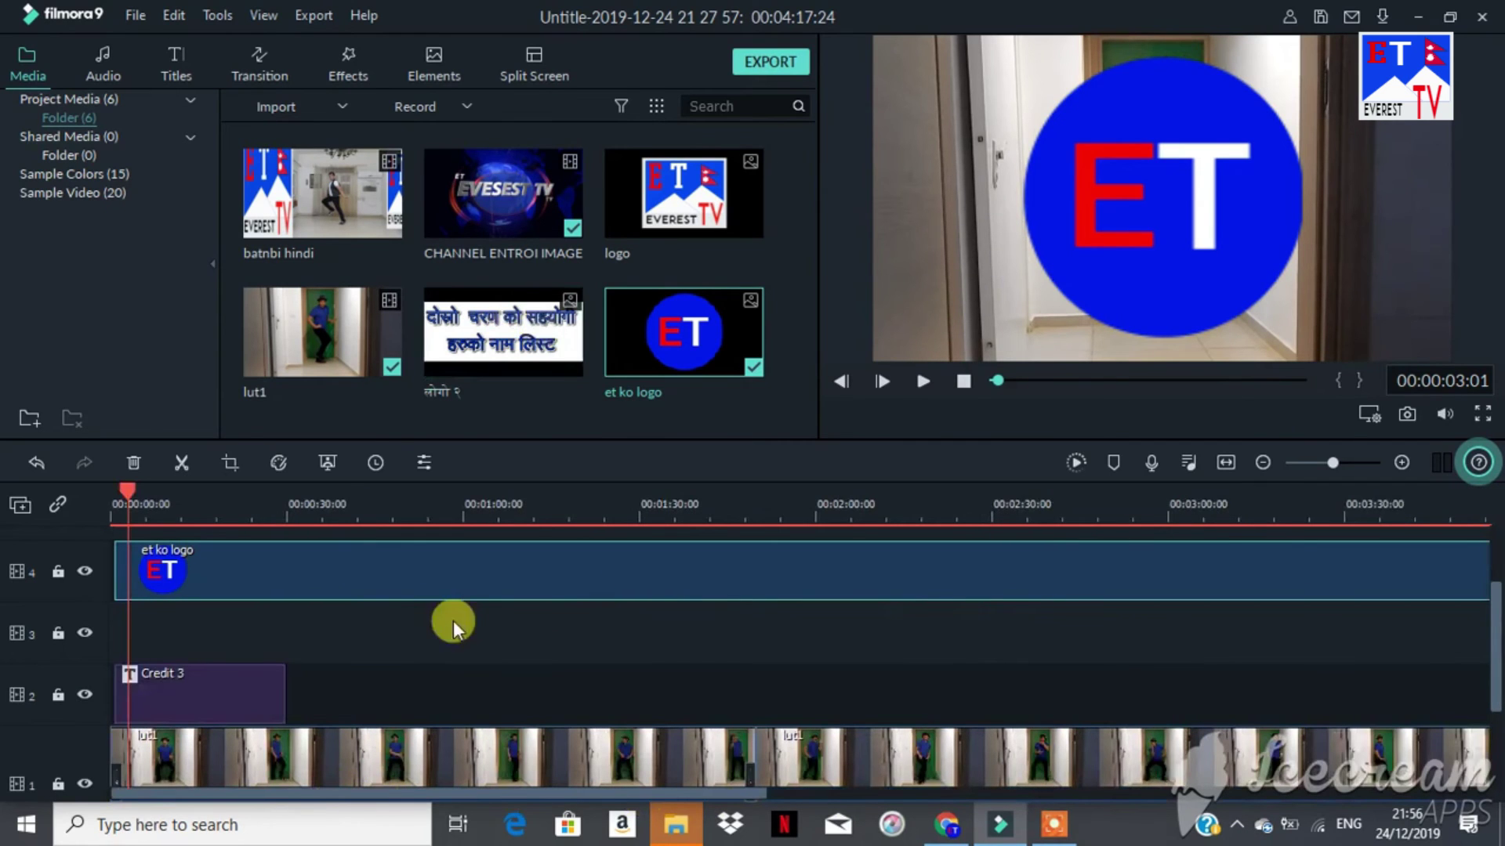
# Step: Scale the ET logo overlay down and narrow it from the left so it clears the dancer
pyautogui.doubleClick(408, 573)
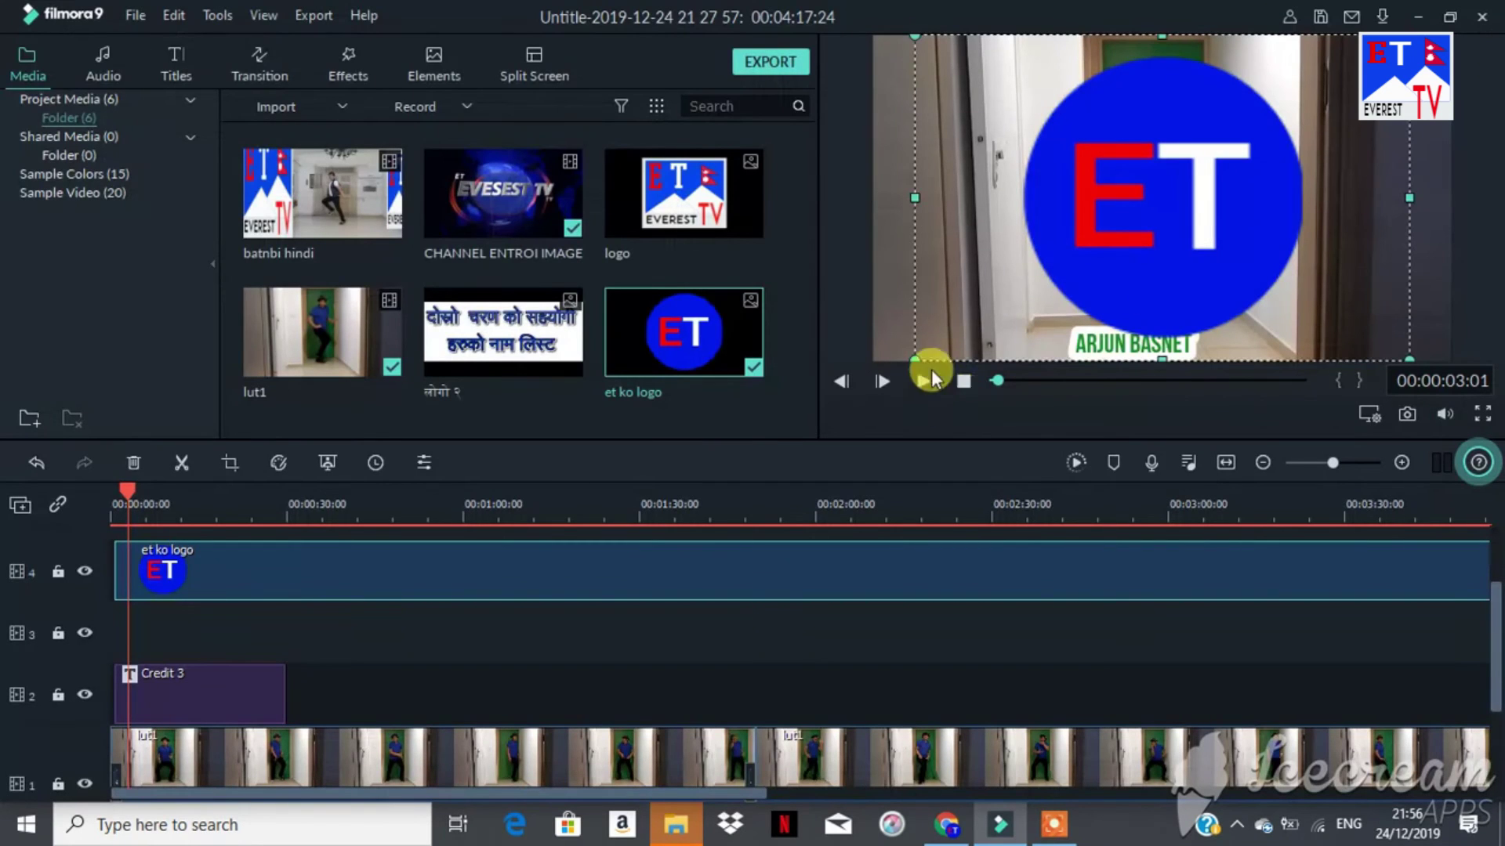
pyautogui.moveTo(913, 359); pyautogui.dragTo(1018, 282)
pyautogui.moveTo(1101, 251); pyautogui.dragTo(1106, 247)
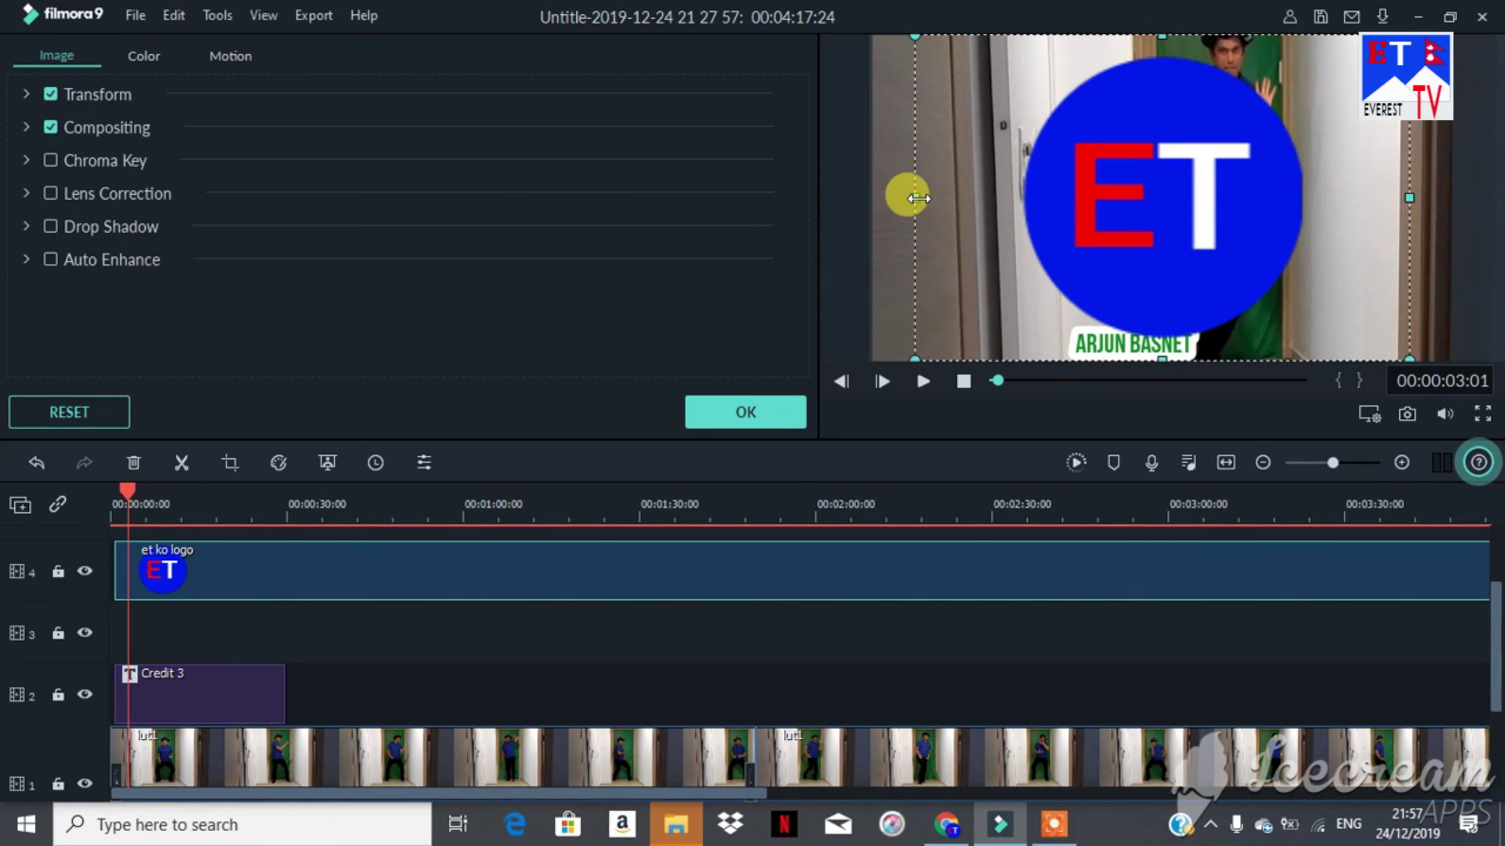
pyautogui.moveTo(919, 198); pyautogui.dragTo(1001, 189)
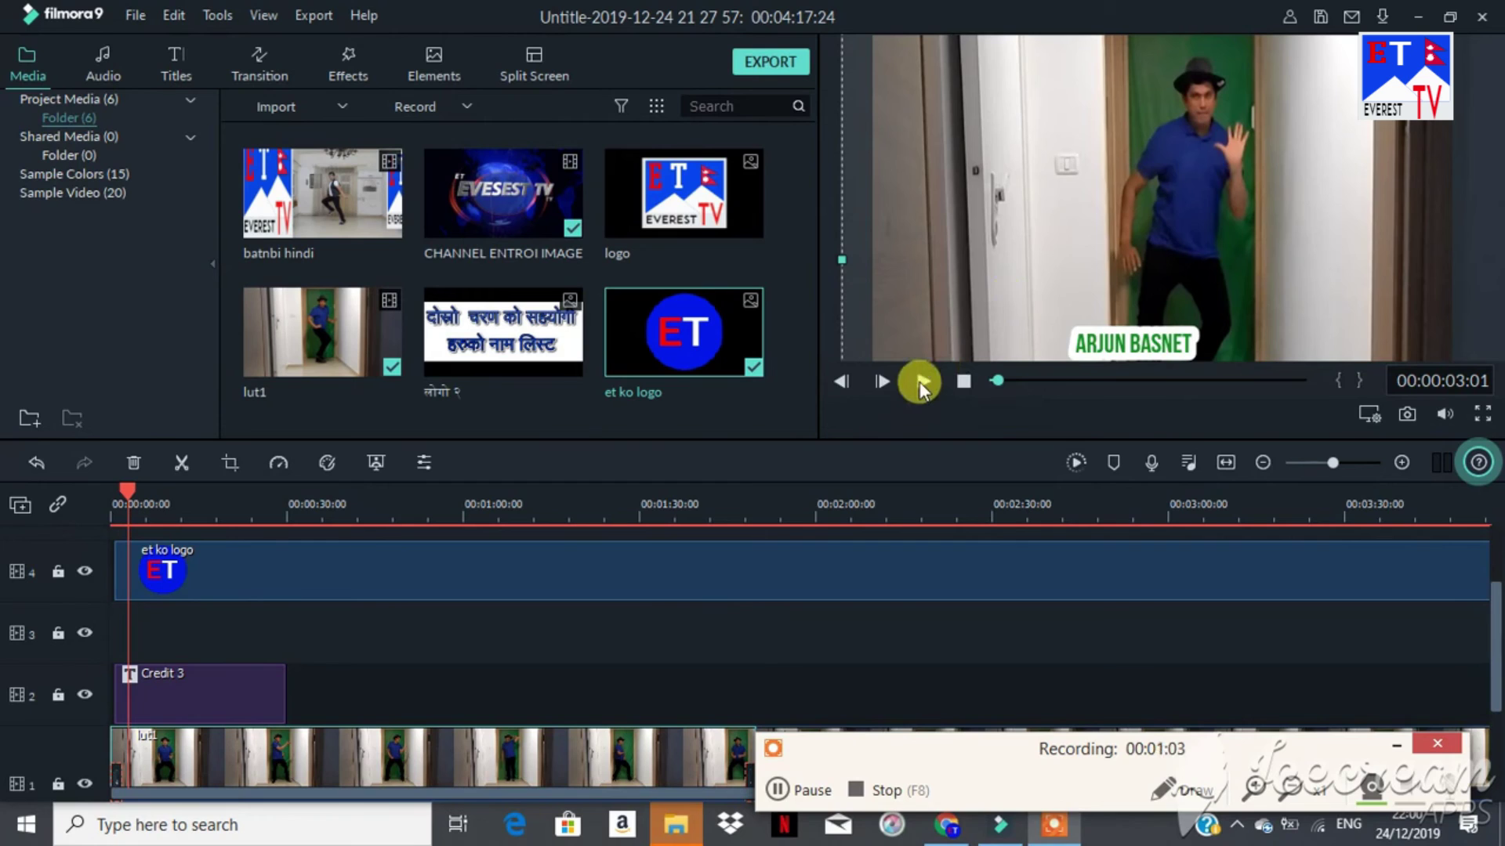
pyautogui.click(919, 382)
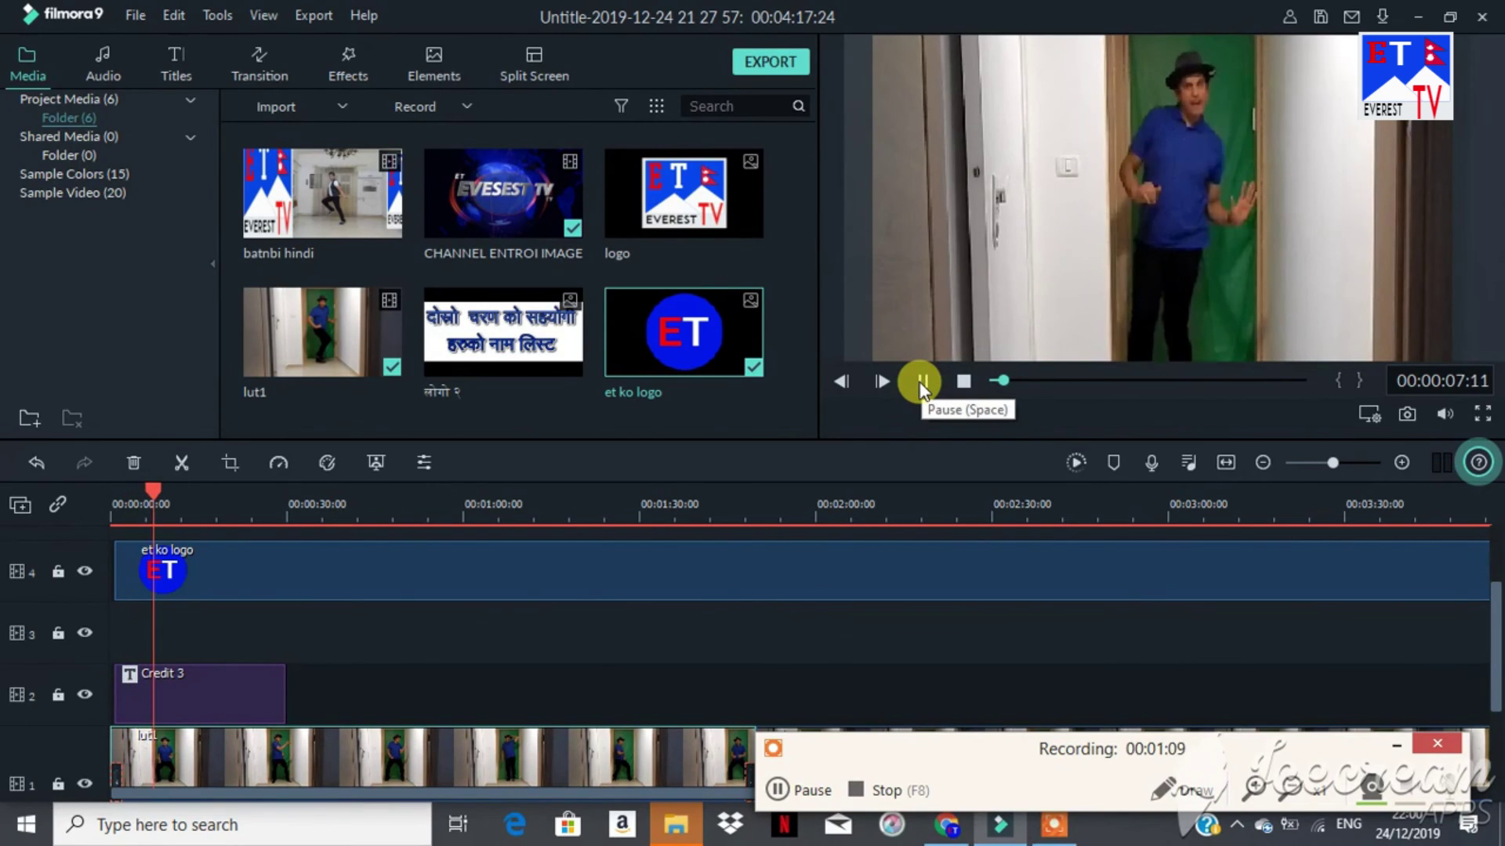
pyautogui.click(921, 383)
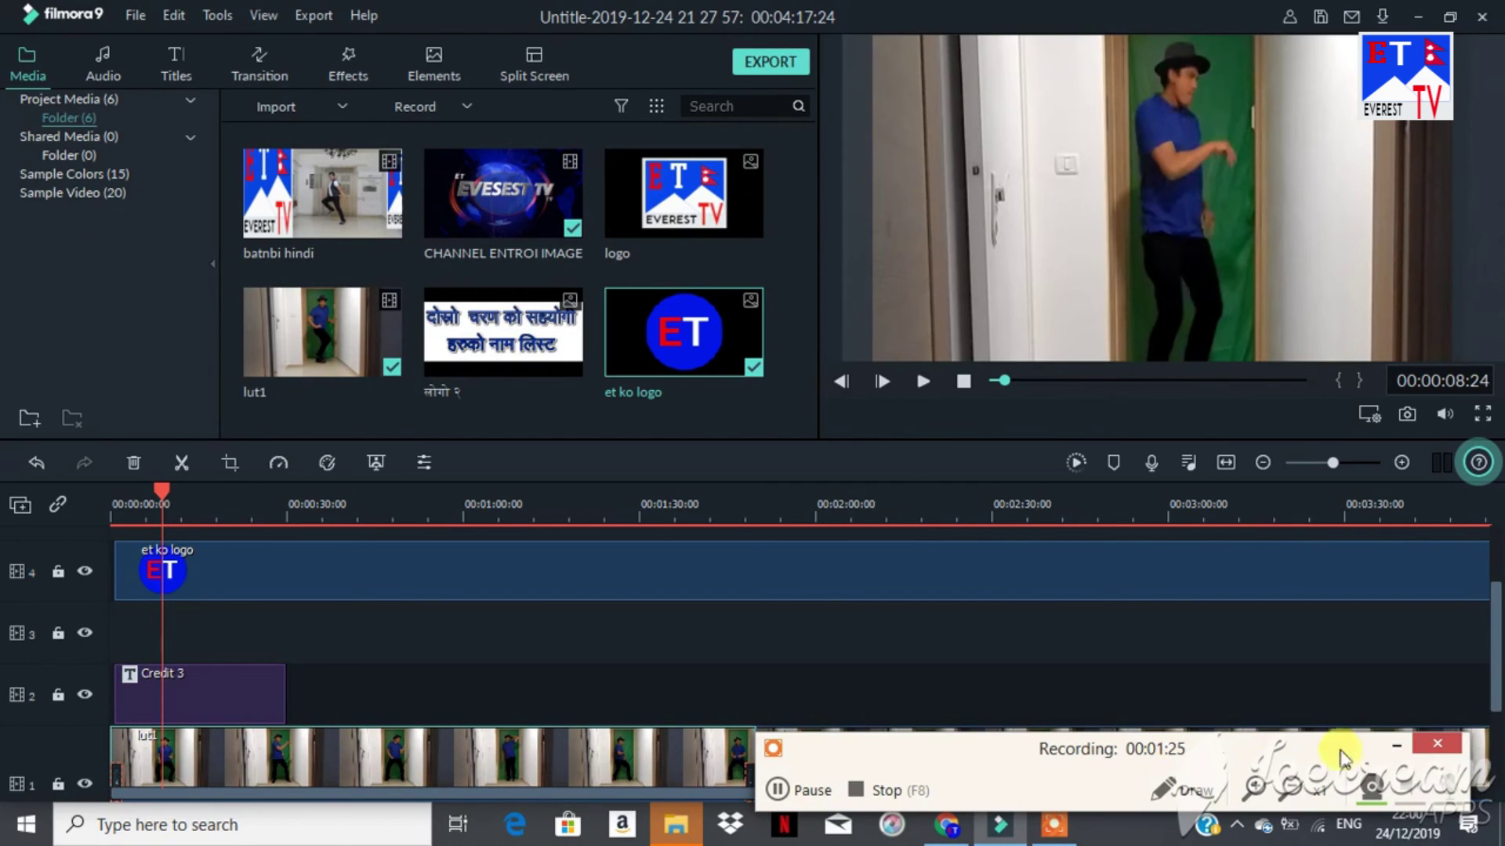
pyautogui.click(1399, 743)
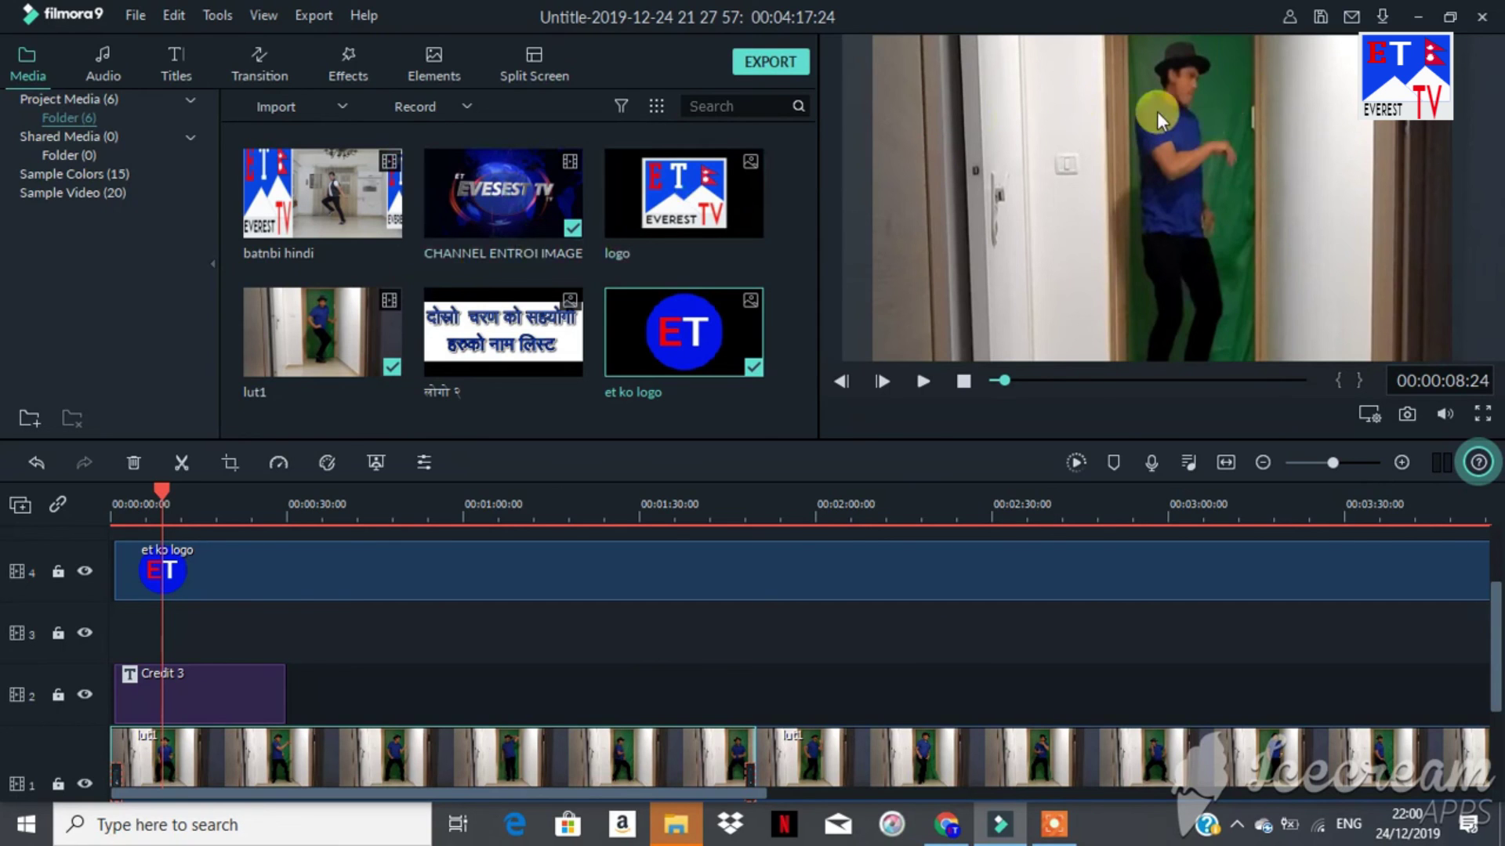
pyautogui.rightClick(433, 759)
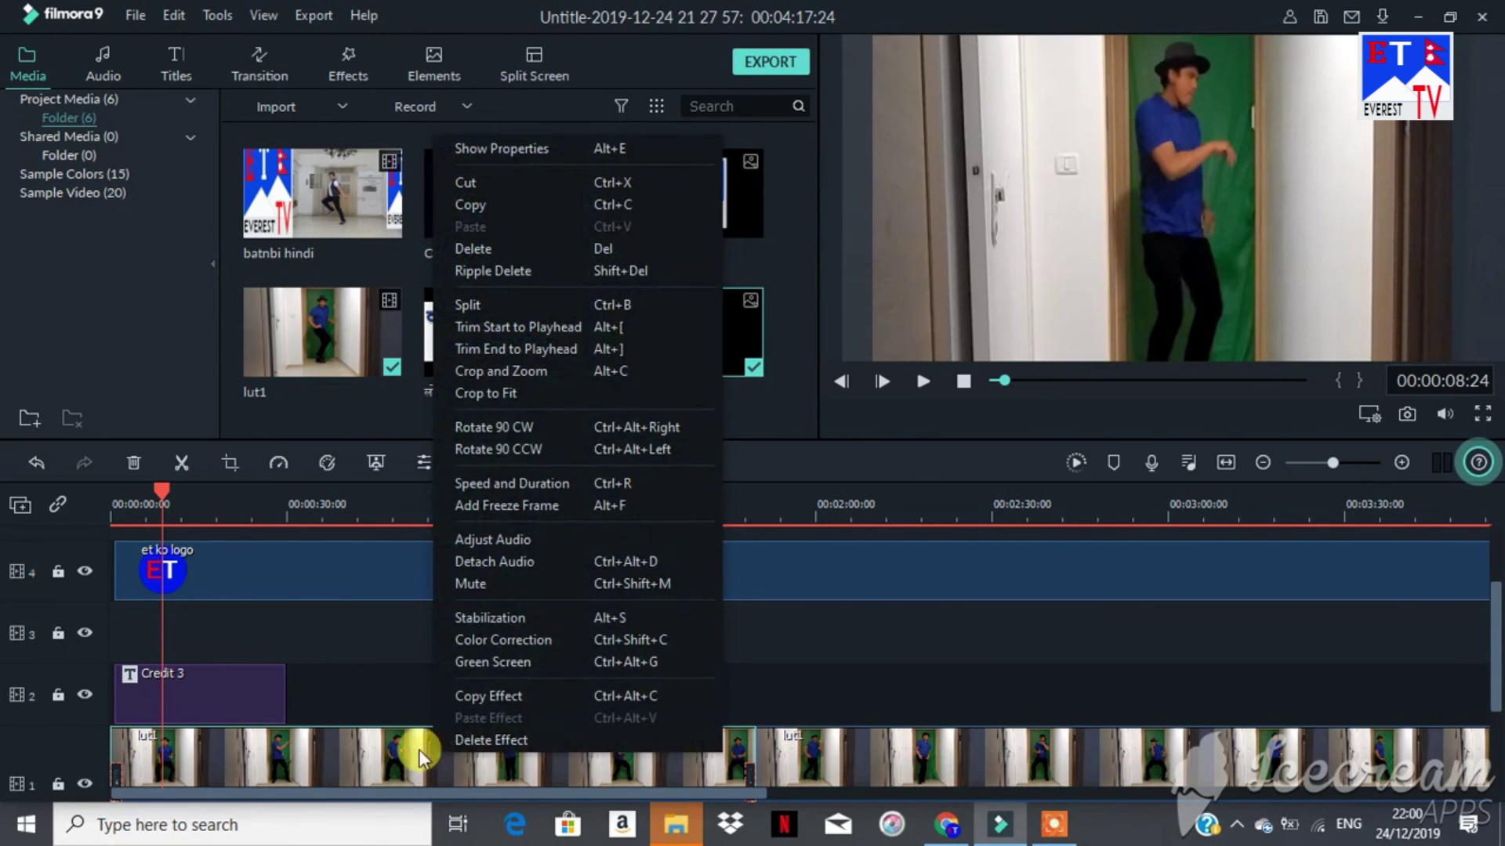
pyautogui.click(400, 618)
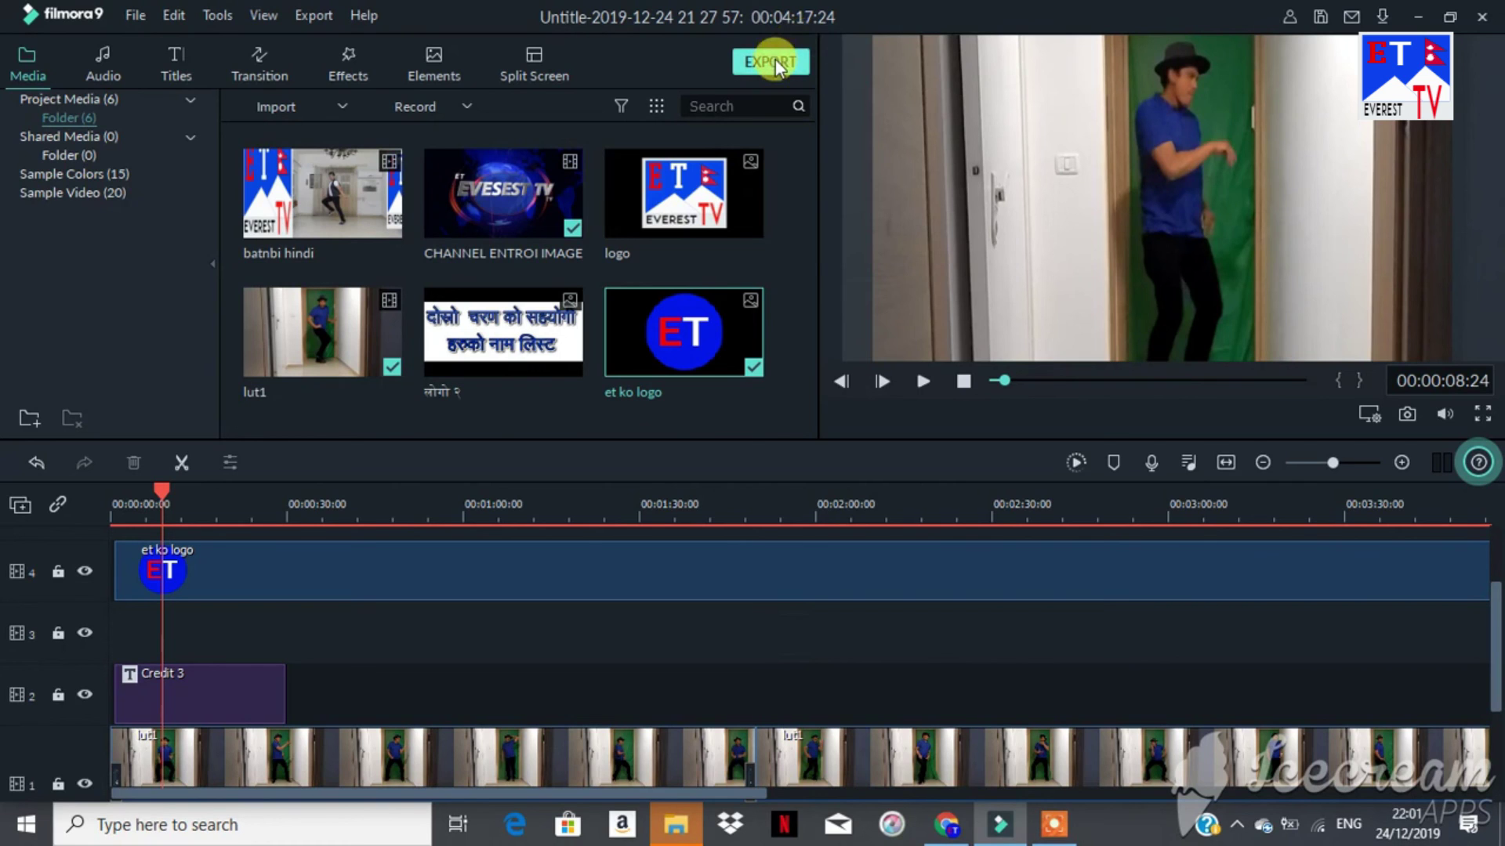
# Step: Export the project as MP4 named 'TRY VIDEO' at 1920x1080
pyautogui.click(775, 60)
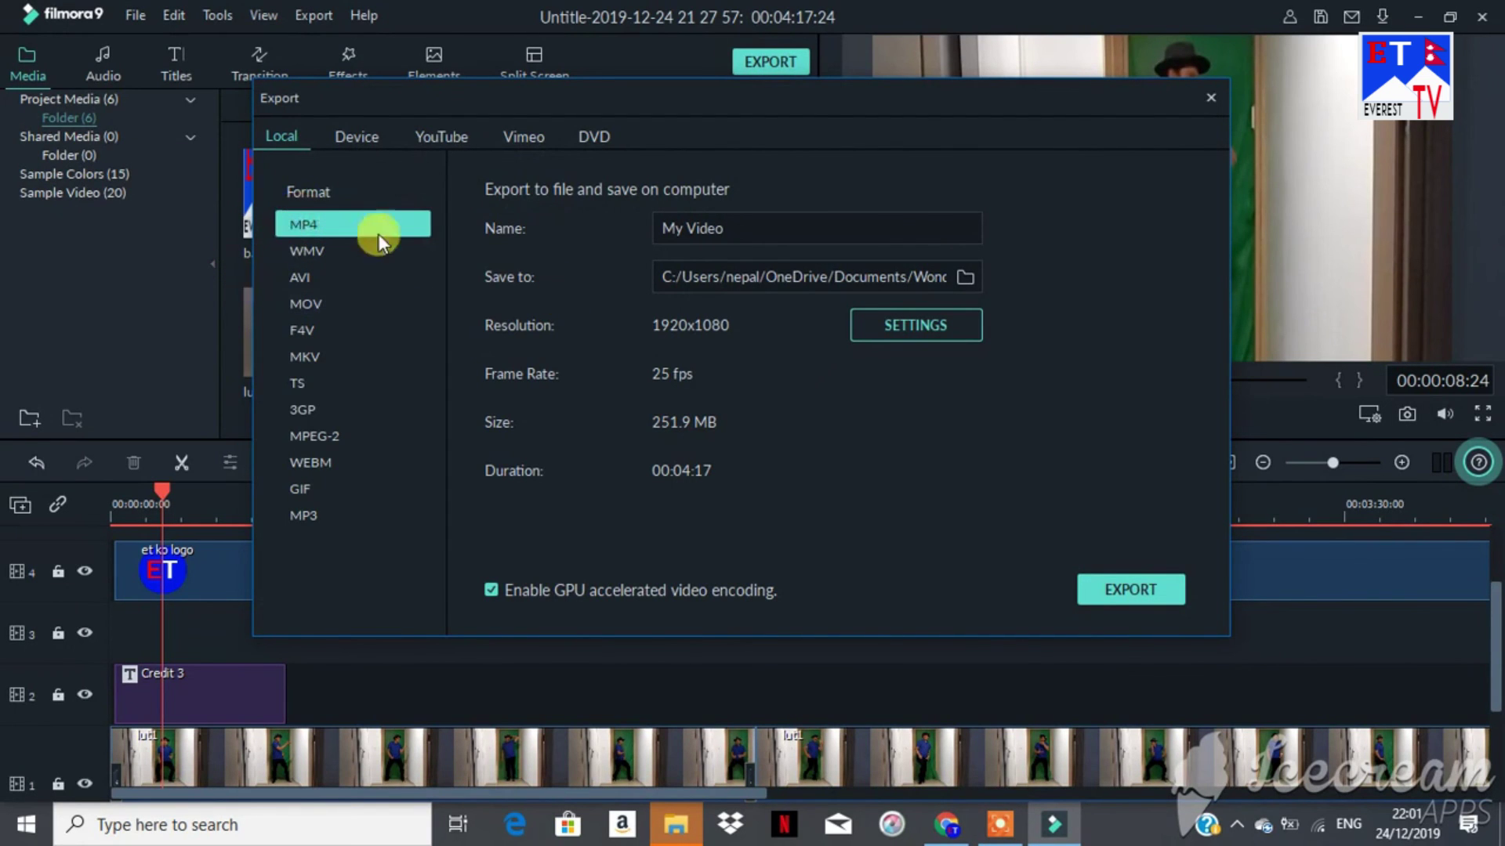
pyautogui.press('BackSpace')
pyautogui.press('BackSpace')
pyautogui.press('BackSpace')
pyautogui.press('BackSpace')
pyautogui.press('BackSpace')
pyautogui.press('BackSpace')
pyautogui.press('BackSpace')
pyautogui.press('BackSpace')
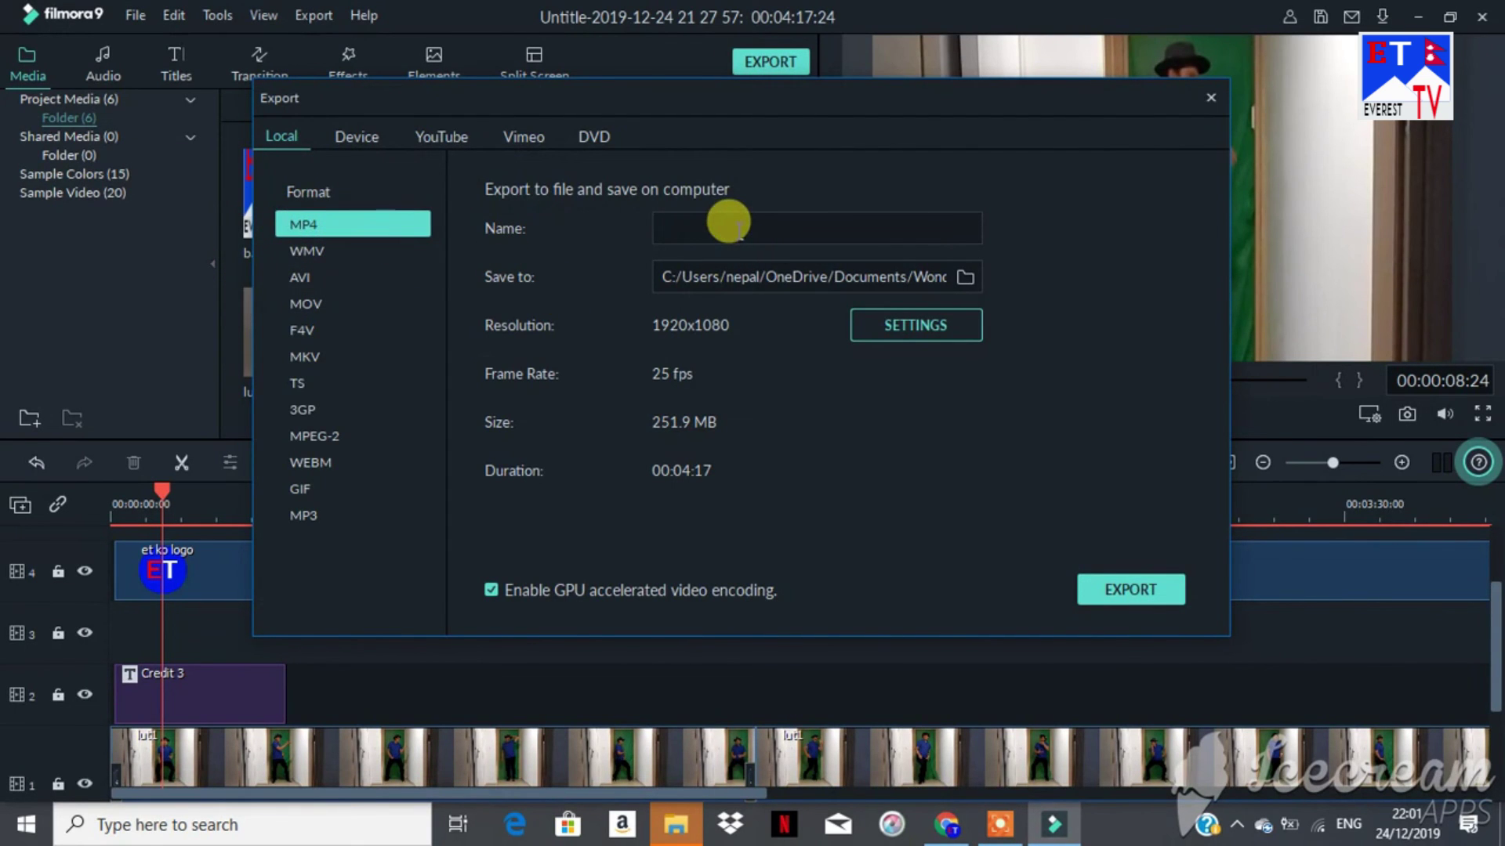
pyautogui.write('TRY VIDEO')
pyautogui.click(1133, 598)
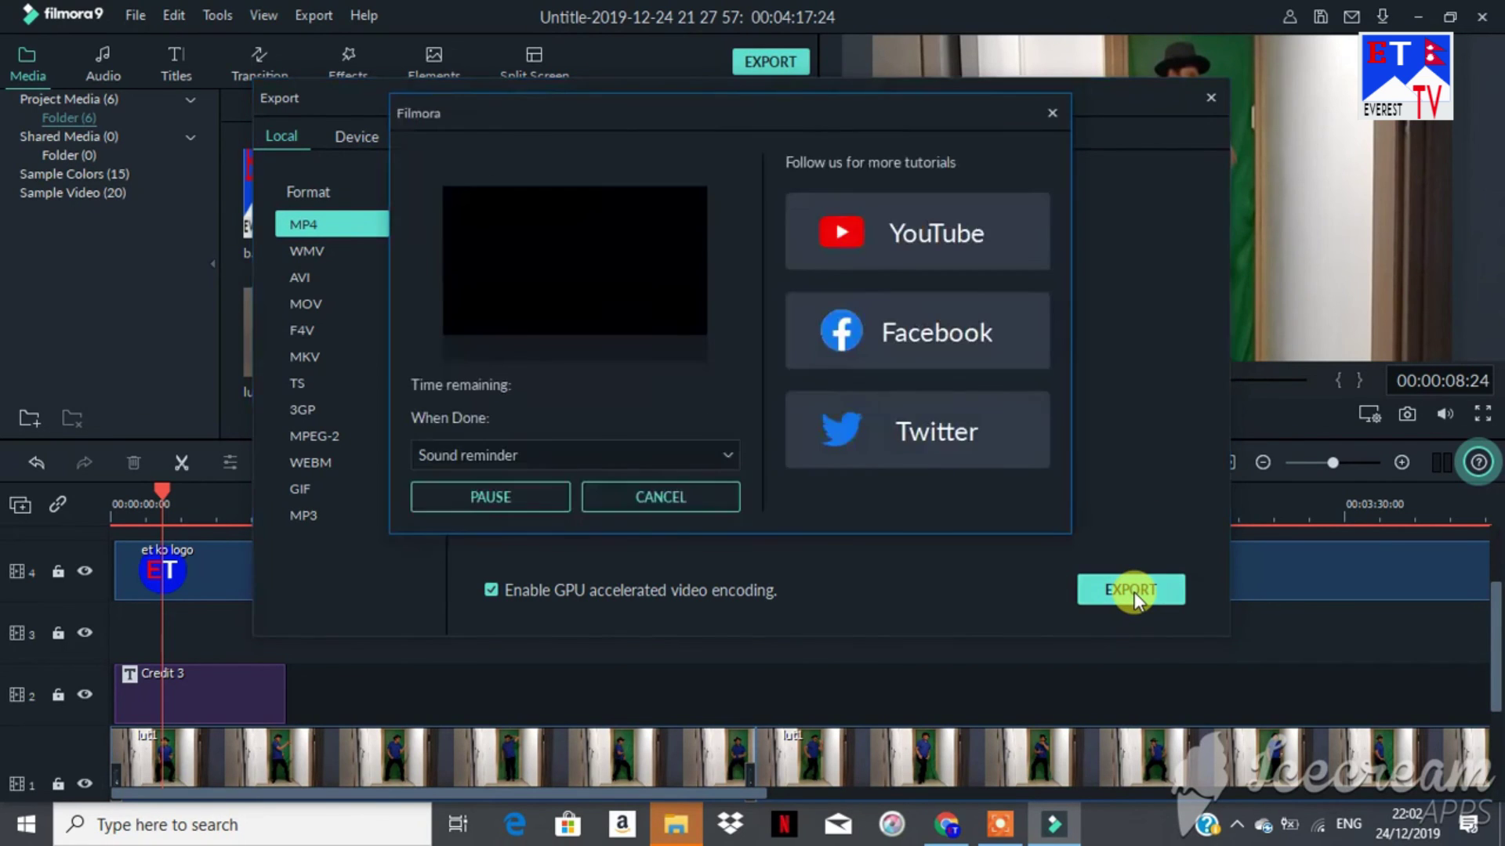